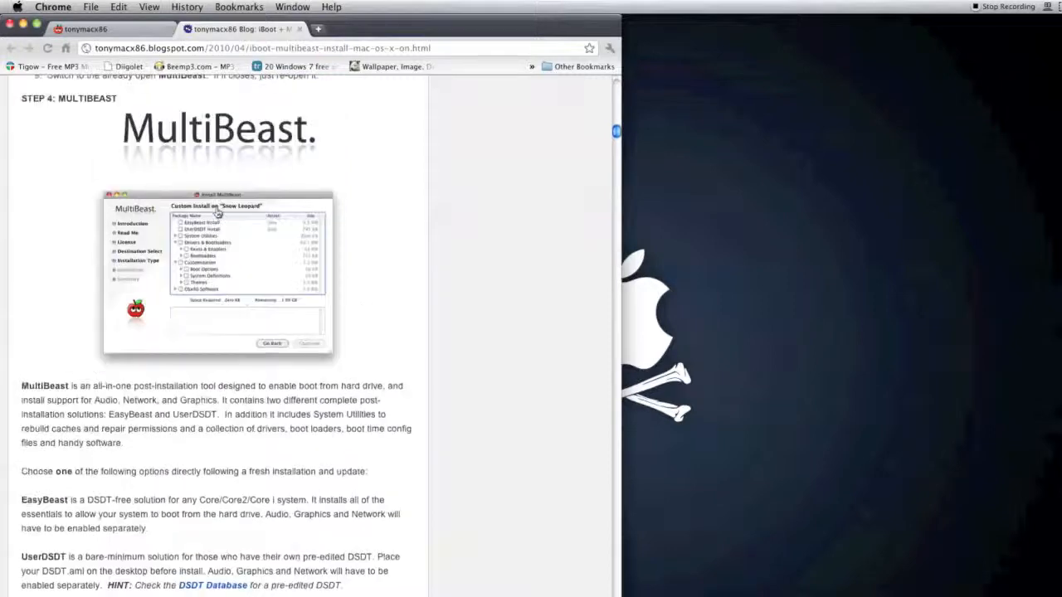
Step: Skim the iBoot + MultiBeast guide from its introduction through the installation, 10.6.6 update and MultiBeast sections
{"action": "scroll", "coordinate": [168, 254], "scroll_direction": "up", "scroll_amount": 8}
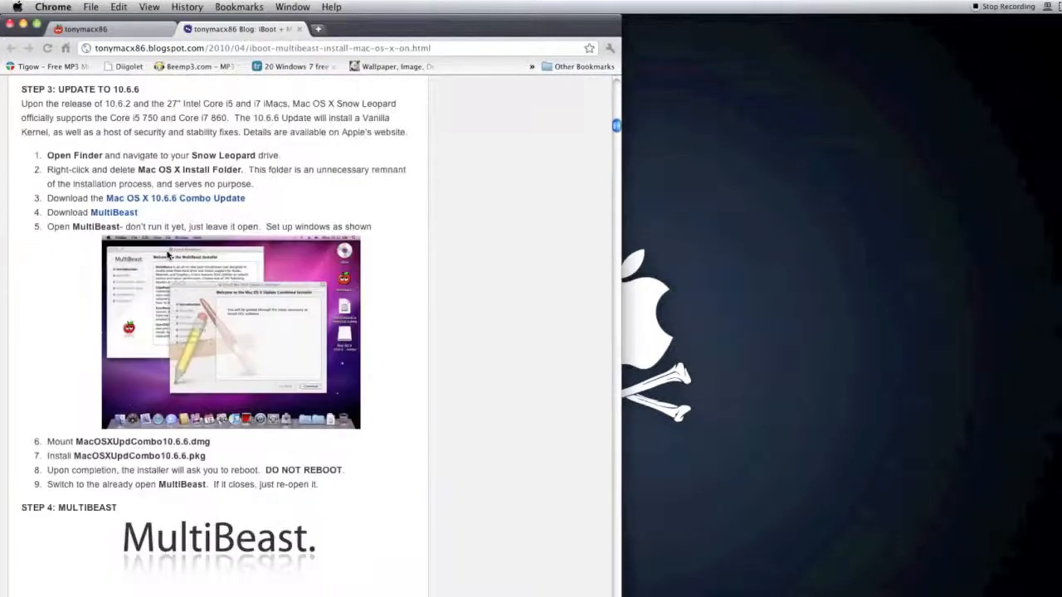
{"action": "scroll", "coordinate": [221, 242], "scroll_direction": "up", "scroll_amount": 15}
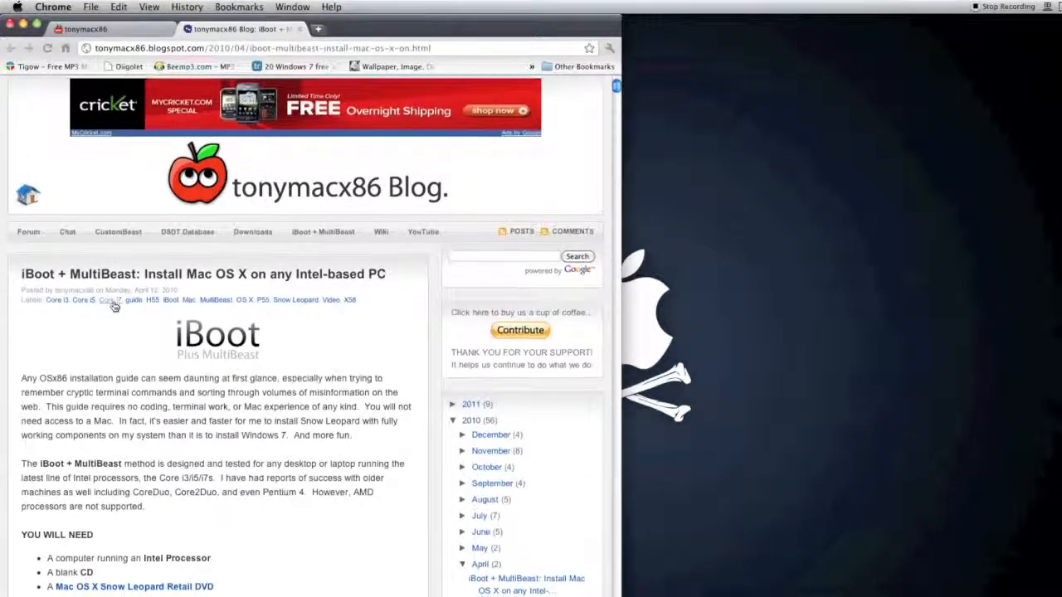
{"action": "scroll", "coordinate": [115, 307], "scroll_direction": "down", "scroll_amount": 15}
{"action": "scroll", "coordinate": [115, 306], "scroll_direction": "down", "scroll_amount": 15}
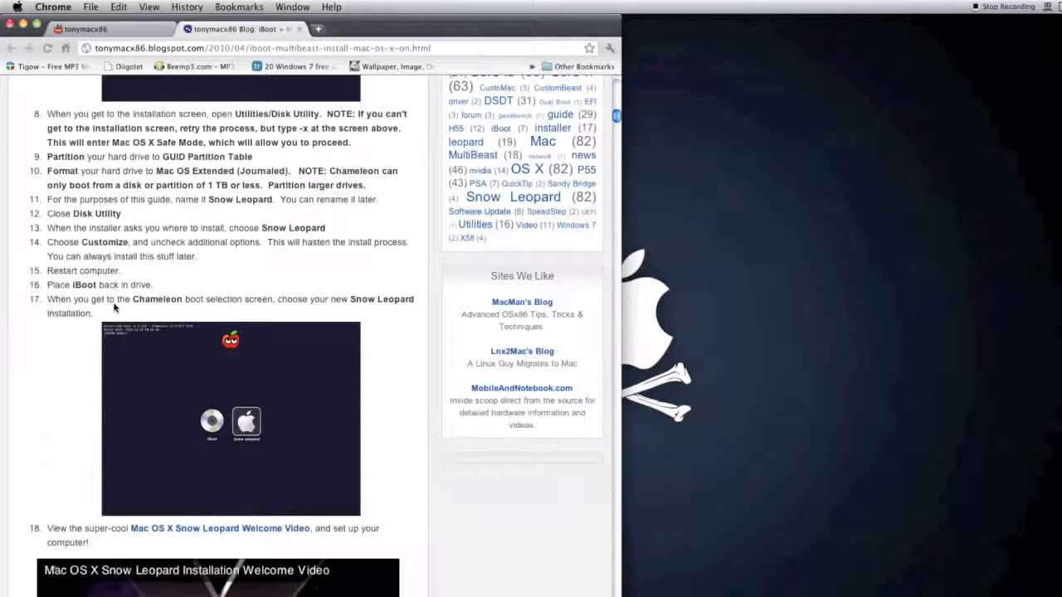
{"action": "scroll", "coordinate": [116, 311], "scroll_direction": "up", "scroll_amount": 20}
{"action": "scroll", "coordinate": [117, 312], "scroll_direction": "down", "scroll_amount": 20}
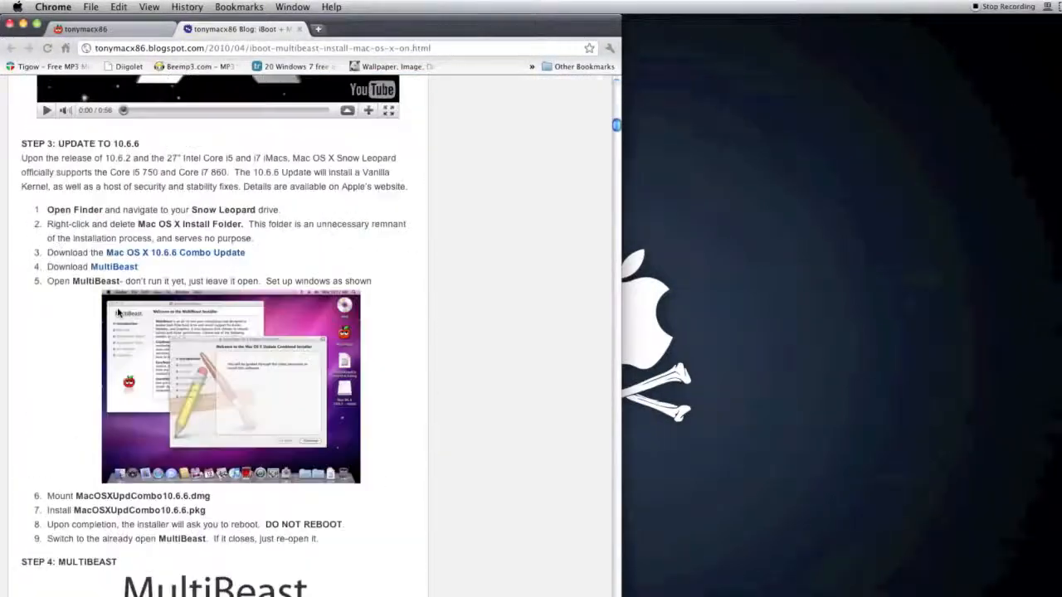
{"action": "scroll", "coordinate": [117, 313], "scroll_direction": "up", "scroll_amount": 5}
{"action": "scroll", "coordinate": [117, 312], "scroll_direction": "up", "scroll_amount": 20}
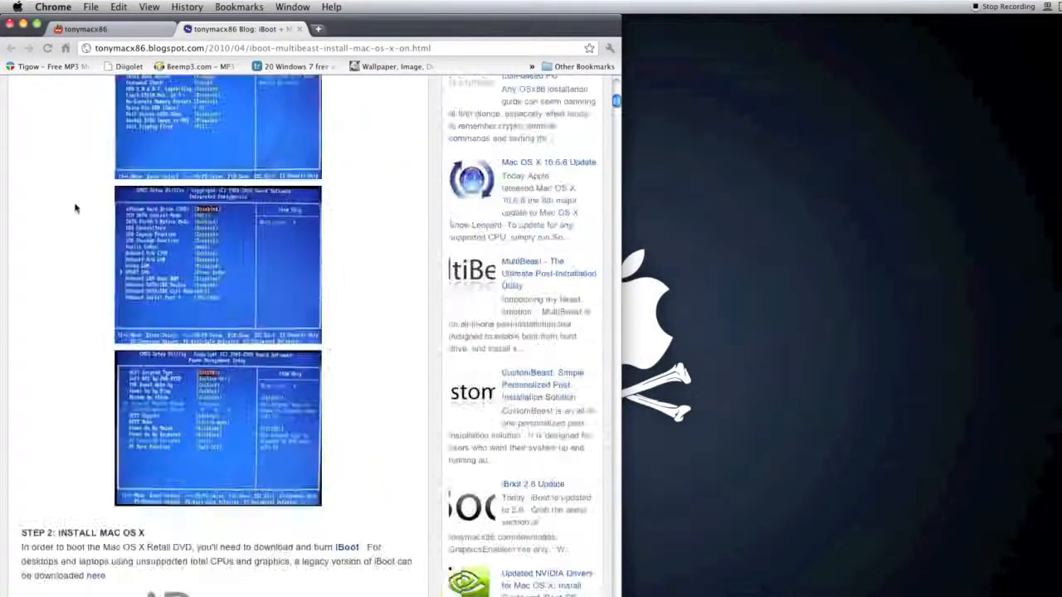
Step: Read the guide's iBoot introduction, its supported processors and the You Will Need list
{"action": "left_click_drag", "start_coordinate": [173, 331], "coordinate": [121, 339]}
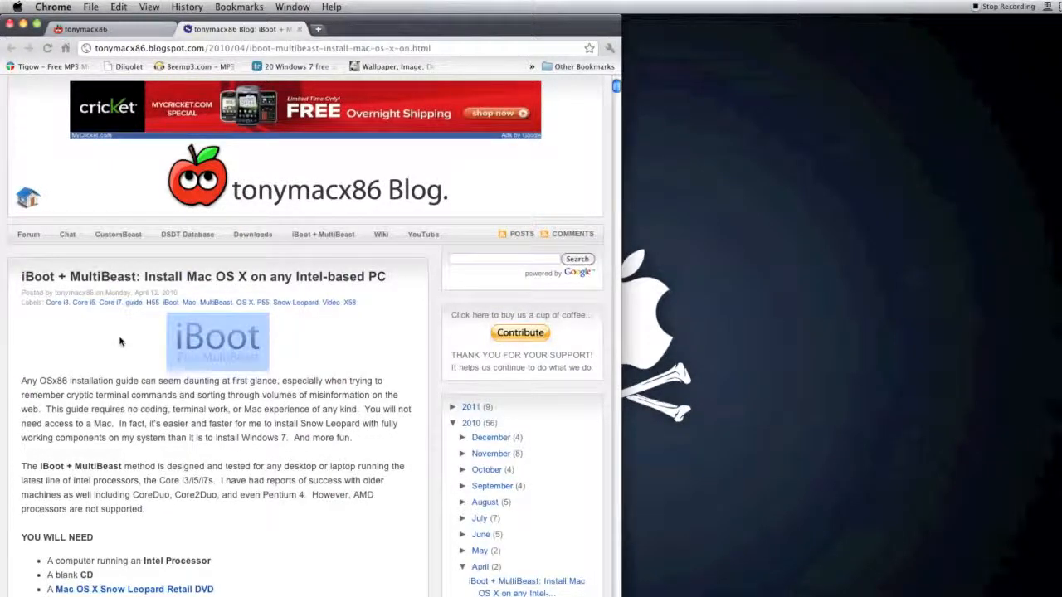
{"action": "left_click", "coordinate": [123, 347]}
{"action": "scroll", "coordinate": [126, 350], "scroll_direction": "down", "scroll_amount": 3}
{"action": "scroll", "coordinate": [126, 349], "scroll_direction": "up", "scroll_amount": 3}
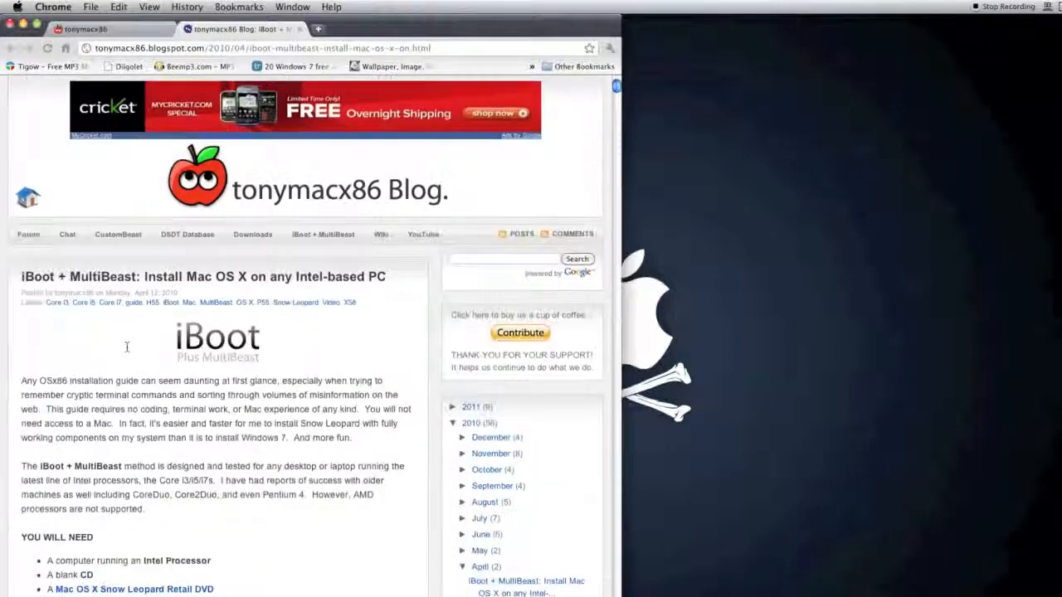
{"action": "mouse_move", "coordinate": [189, 342]}
{"action": "left_mouse_down"}
{"action": "mouse_move", "coordinate": [297, 353]}
{"action": "mouse_move", "coordinate": [195, 361]}
{"action": "left_mouse_up"}
{"action": "left_click", "coordinate": [157, 390]}
{"action": "left_click_drag", "start_coordinate": [26, 380], "coordinate": [217, 438]}
{"action": "left_click", "coordinate": [232, 440]}
{"action": "scroll", "coordinate": [232, 440], "scroll_direction": "down", "scroll_amount": 4}
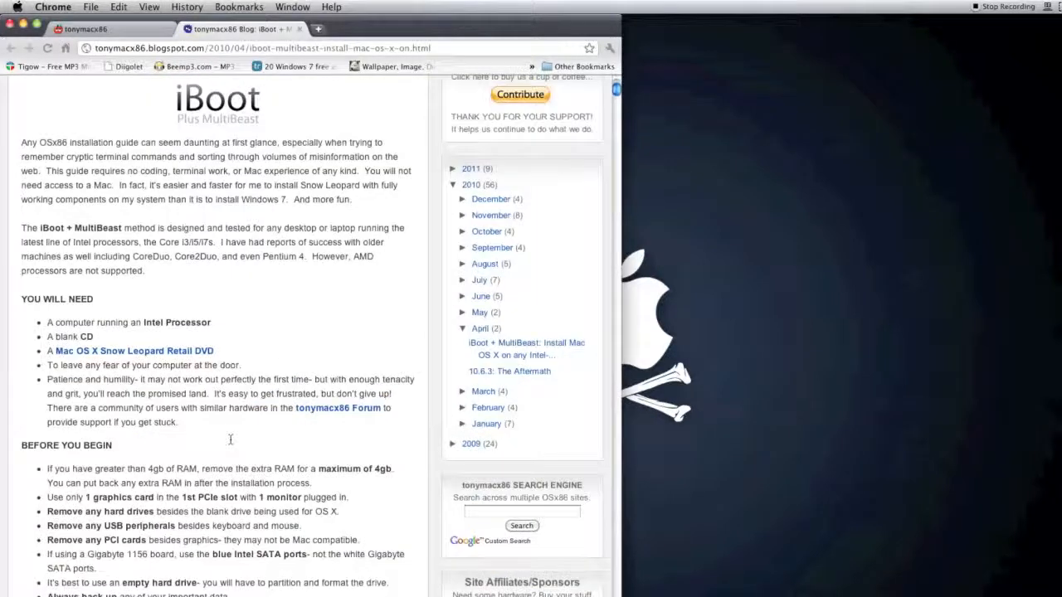
{"action": "scroll", "coordinate": [231, 441], "scroll_direction": "up", "scroll_amount": 3}
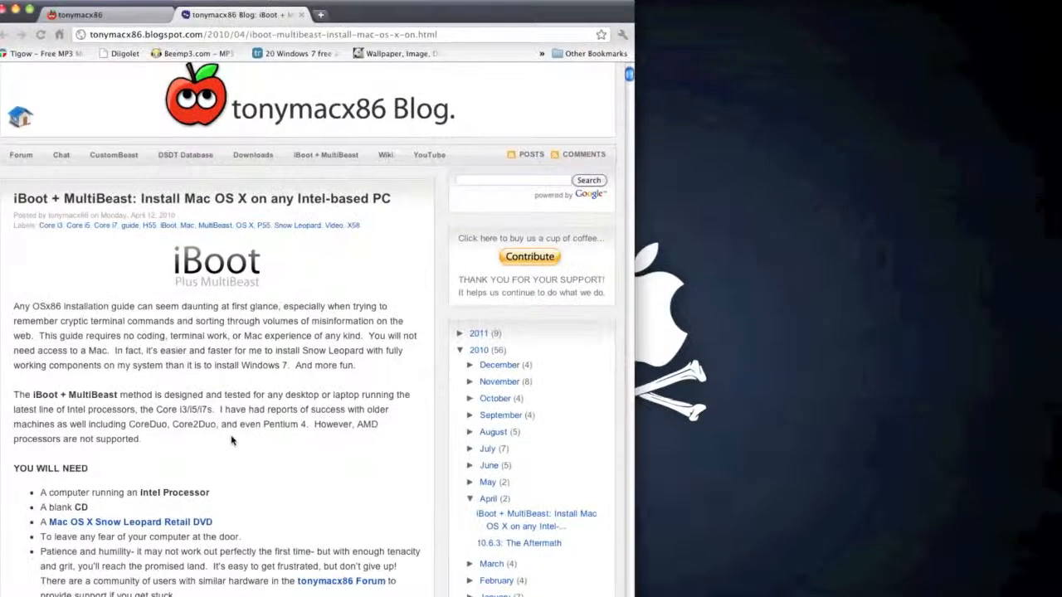
Step: Read the Step 1 BIOS Settings instructions, highlighting the passage on ACHI mode and CD-ROM boot priority
{"action": "scroll", "coordinate": [231, 441], "scroll_direction": "down", "scroll_amount": 10}
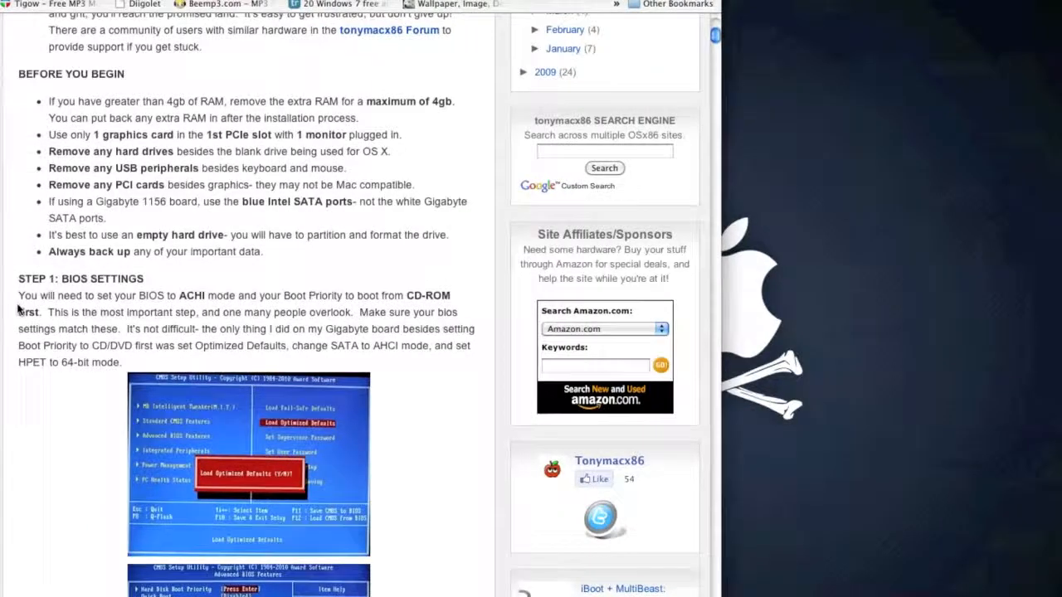
{"action": "scroll", "coordinate": [47, 293], "scroll_direction": "down", "scroll_amount": 14}
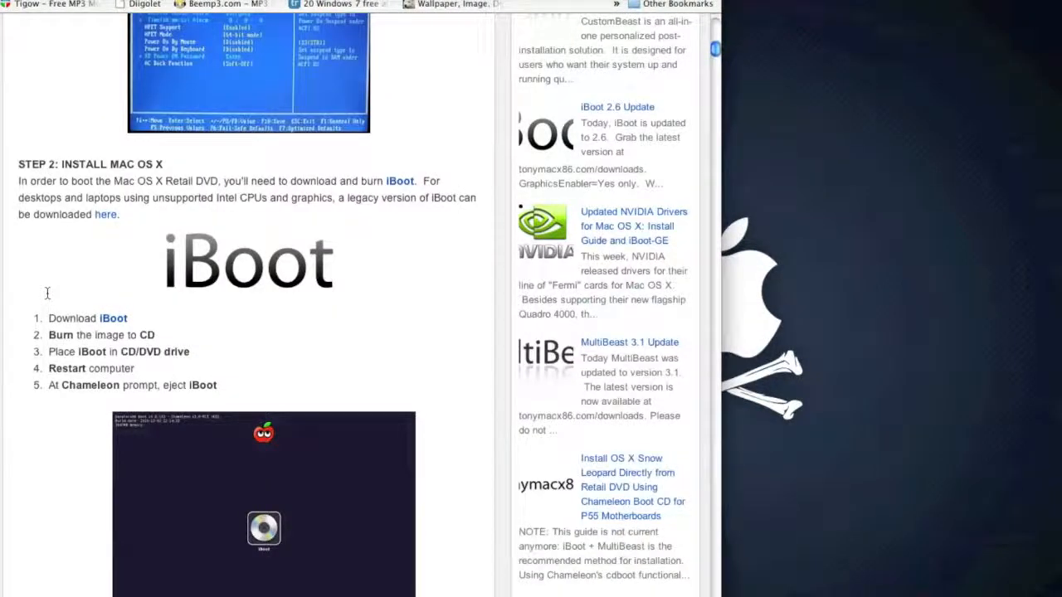
{"action": "scroll", "coordinate": [100, 304], "scroll_direction": "up", "scroll_amount": 20}
{"action": "scroll", "coordinate": [100, 302], "scroll_direction": "down", "scroll_amount": 8}
{"action": "scroll", "coordinate": [101, 304], "scroll_direction": "down", "scroll_amount": 2}
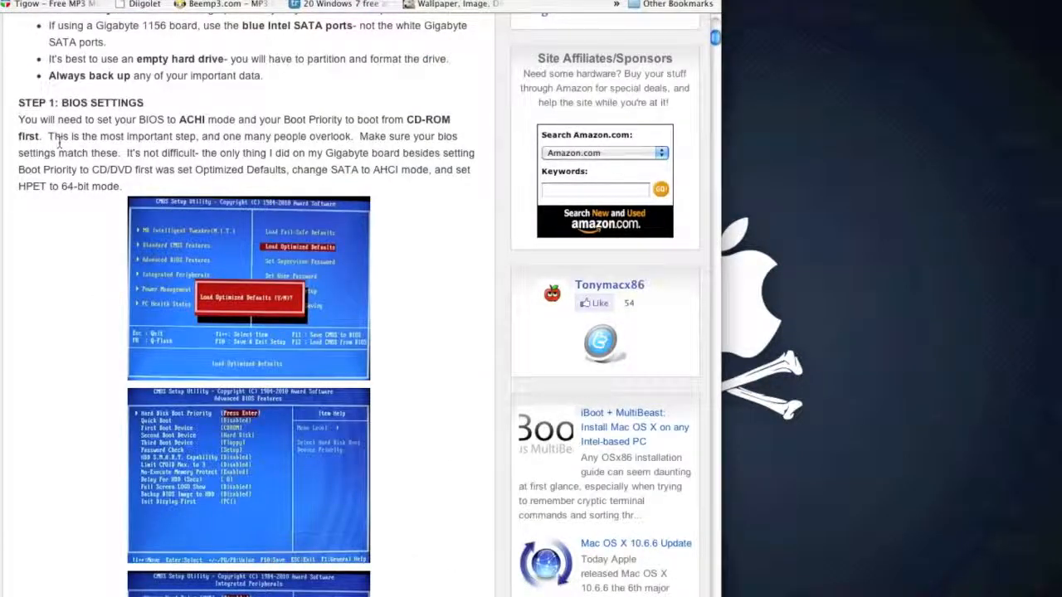
{"action": "left_click_drag", "start_coordinate": [47, 131], "coordinate": [172, 136]}
{"action": "left_click_drag", "start_coordinate": [242, 136], "coordinate": [170, 108]}
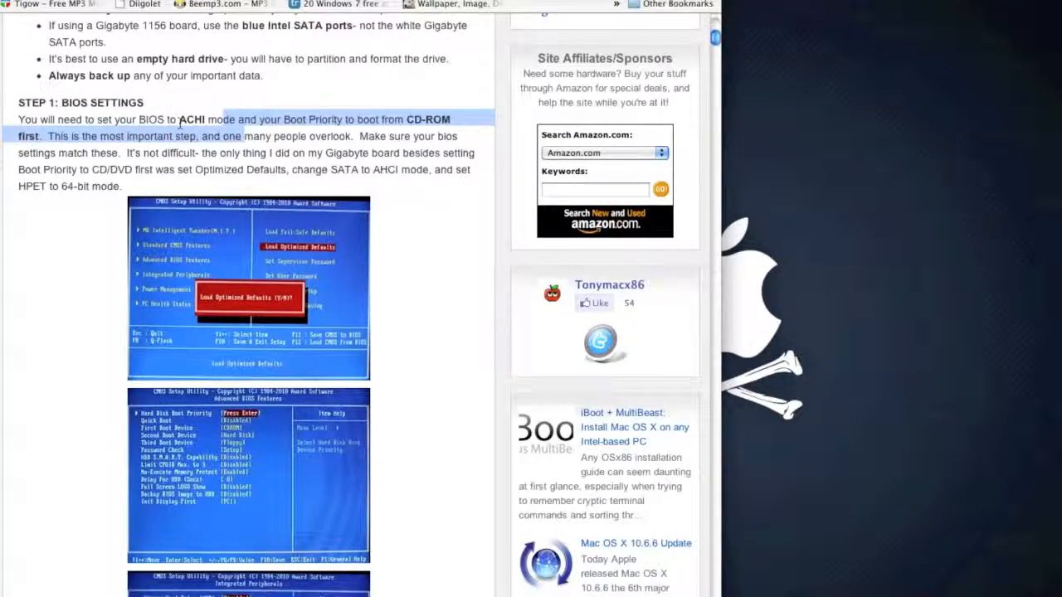
{"action": "left_click_drag", "start_coordinate": [179, 121], "coordinate": [271, 141]}
{"action": "left_click", "coordinate": [269, 141]}
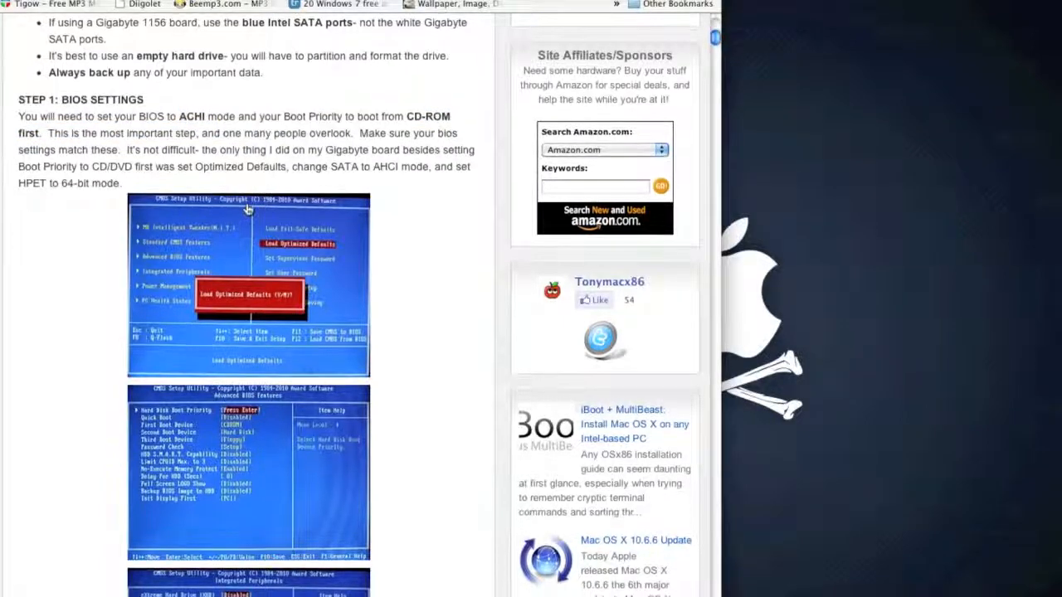
{"action": "scroll", "coordinate": [246, 247], "scroll_direction": "down", "scroll_amount": 3}
{"action": "scroll", "coordinate": [247, 247], "scroll_direction": "up", "scroll_amount": 6}
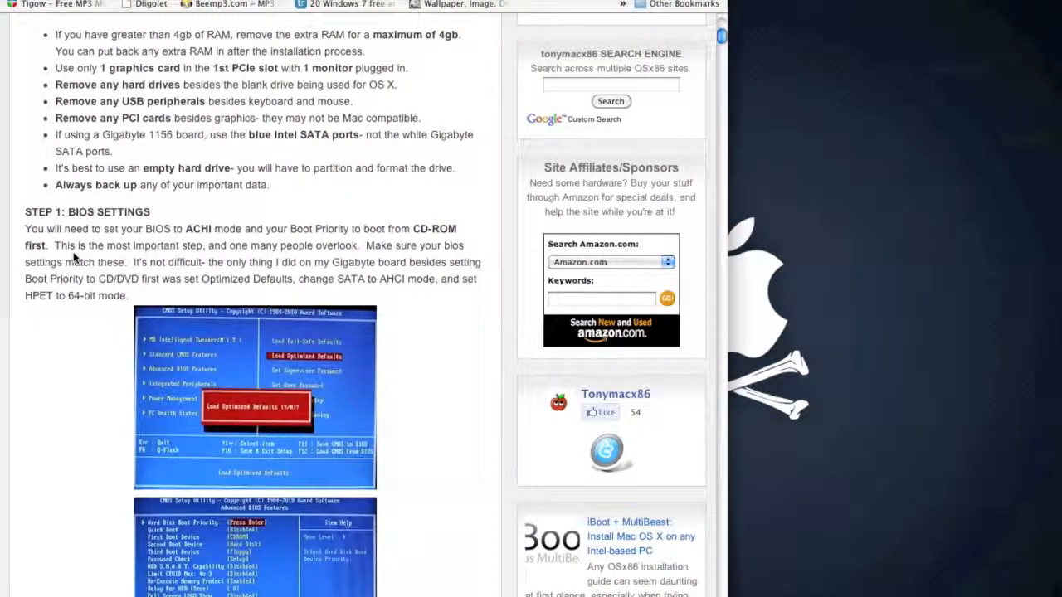
Step: Examine the guide's BIOS screenshots for Advanced BIOS Features, Integrated Peripherals and Power Management Setup
{"action": "scroll", "coordinate": [79, 253], "scroll_direction": "down", "scroll_amount": 14}
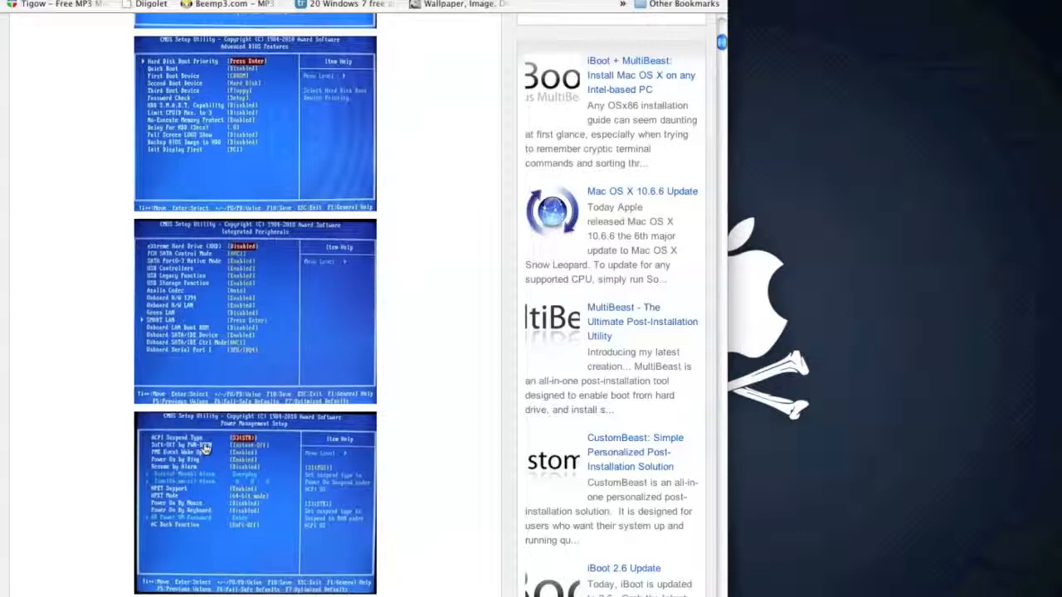
{"action": "scroll", "coordinate": [205, 448], "scroll_direction": "down", "scroll_amount": 6}
{"action": "scroll", "coordinate": [205, 448], "scroll_direction": "up", "scroll_amount": 8}
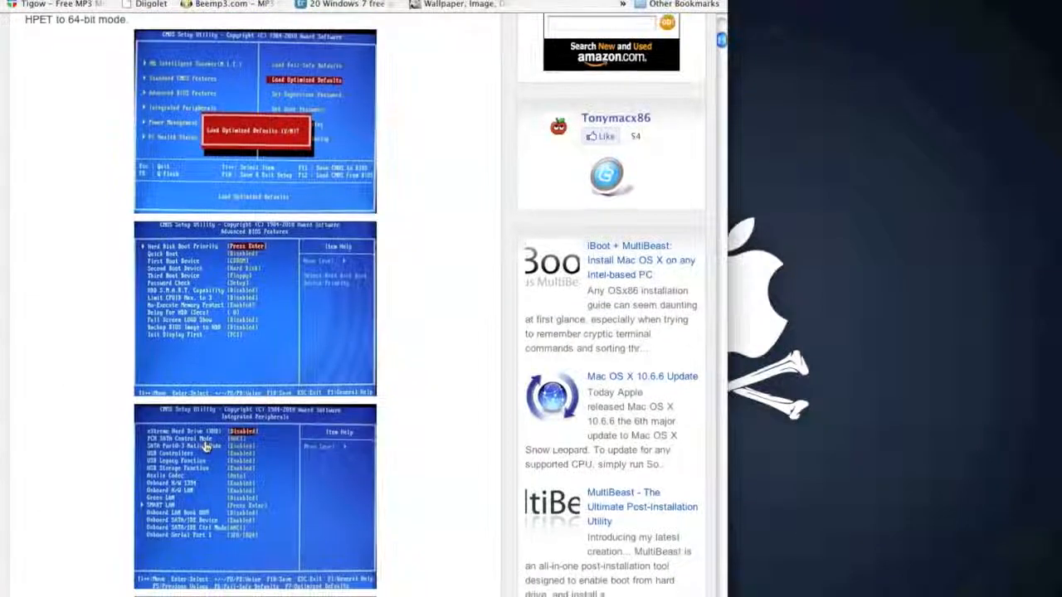
{"action": "scroll", "coordinate": [205, 448], "scroll_direction": "down", "scroll_amount": 3}
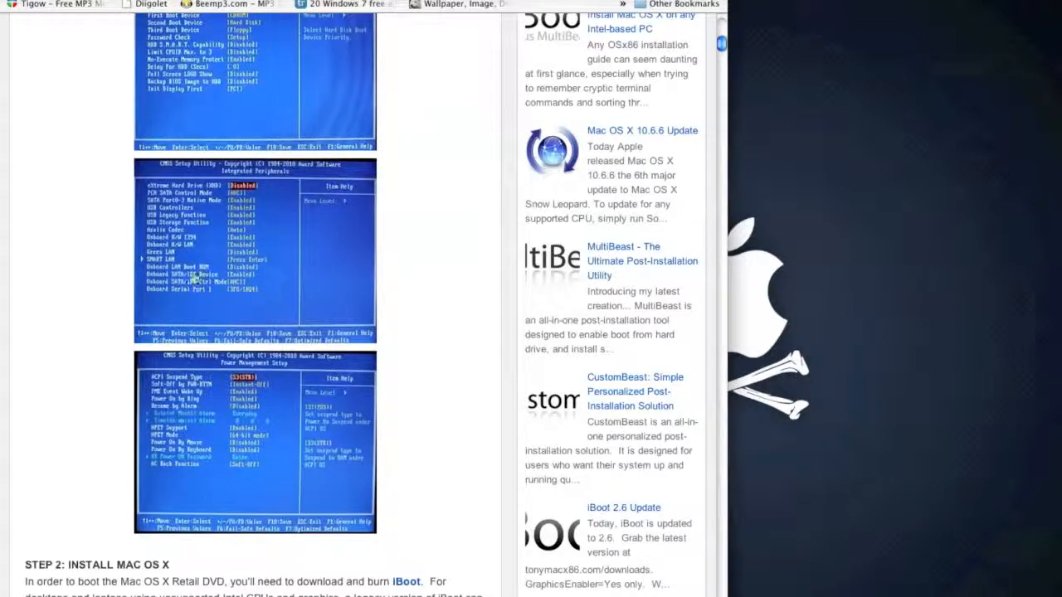
{"action": "scroll", "coordinate": [135, 356], "scroll_direction": "down", "scroll_amount": 1}
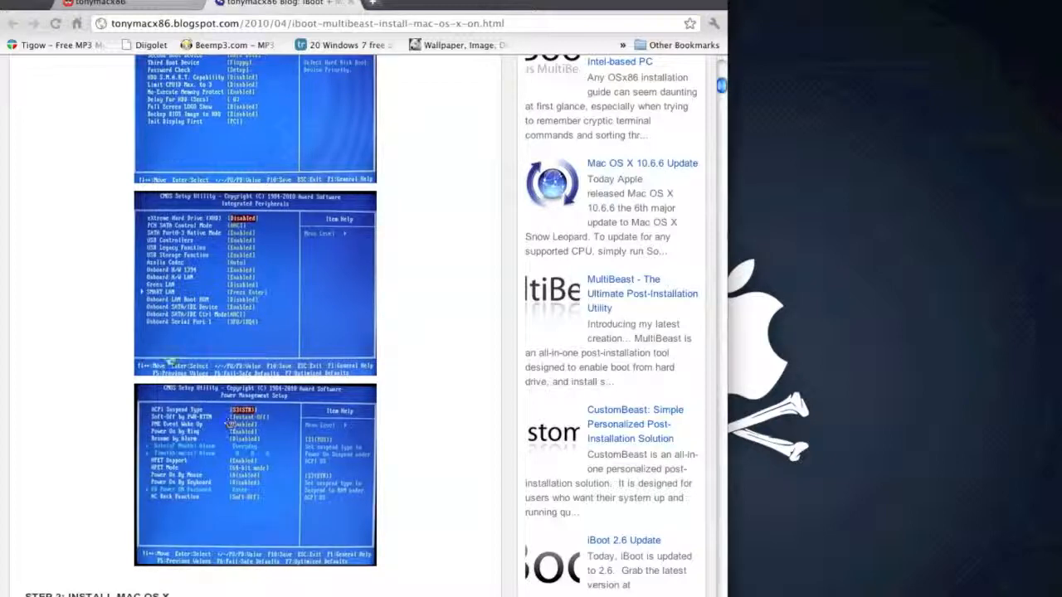
{"action": "scroll", "coordinate": [124, 398], "scroll_direction": "up", "scroll_amount": 10}
{"action": "scroll", "coordinate": [112, 384], "scroll_direction": "down", "scroll_amount": 3}
{"action": "scroll", "coordinate": [112, 383], "scroll_direction": "down", "scroll_amount": 1}
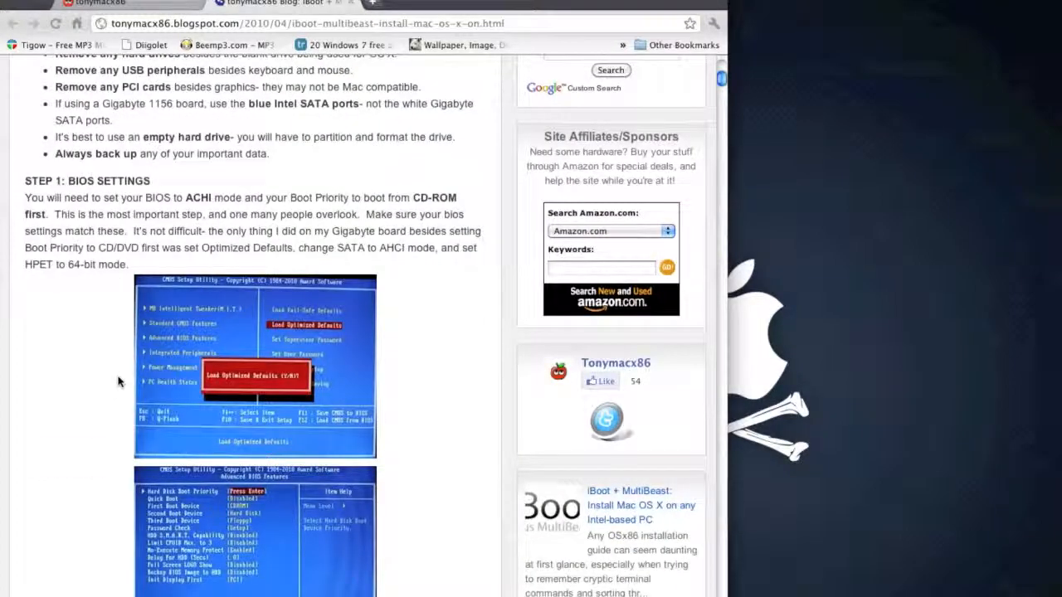
Step: Review the Before You Begin hardware precautions and recheck the BIOS screenshots below them
{"action": "scroll", "coordinate": [166, 231], "scroll_direction": "up", "scroll_amount": 3}
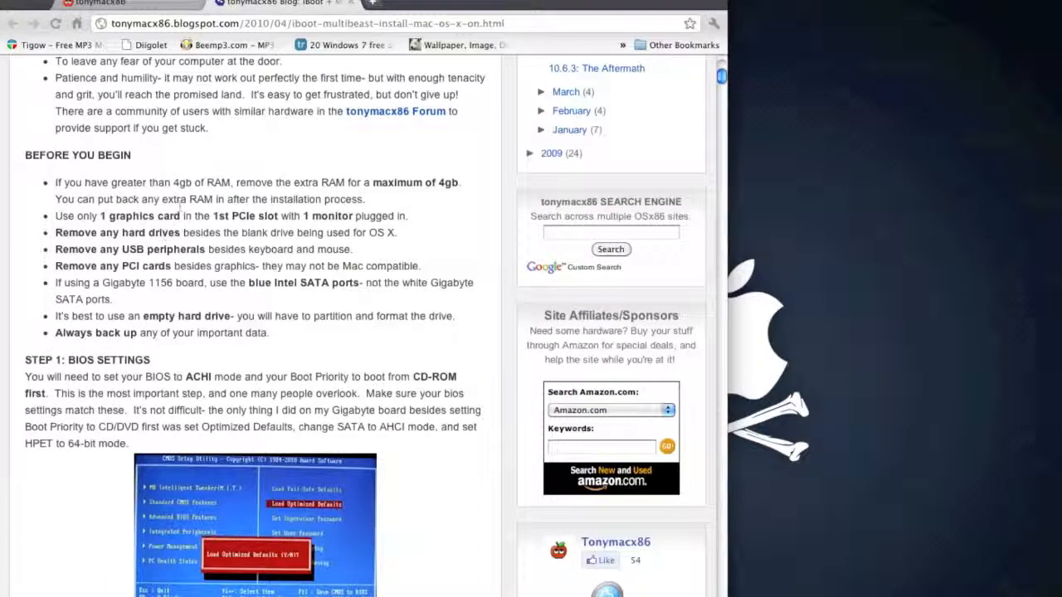
{"action": "left_click_drag", "start_coordinate": [181, 199], "coordinate": [150, 140]}
{"action": "left_click", "coordinate": [150, 140]}
{"action": "scroll", "coordinate": [199, 253], "scroll_direction": "down", "scroll_amount": 4}
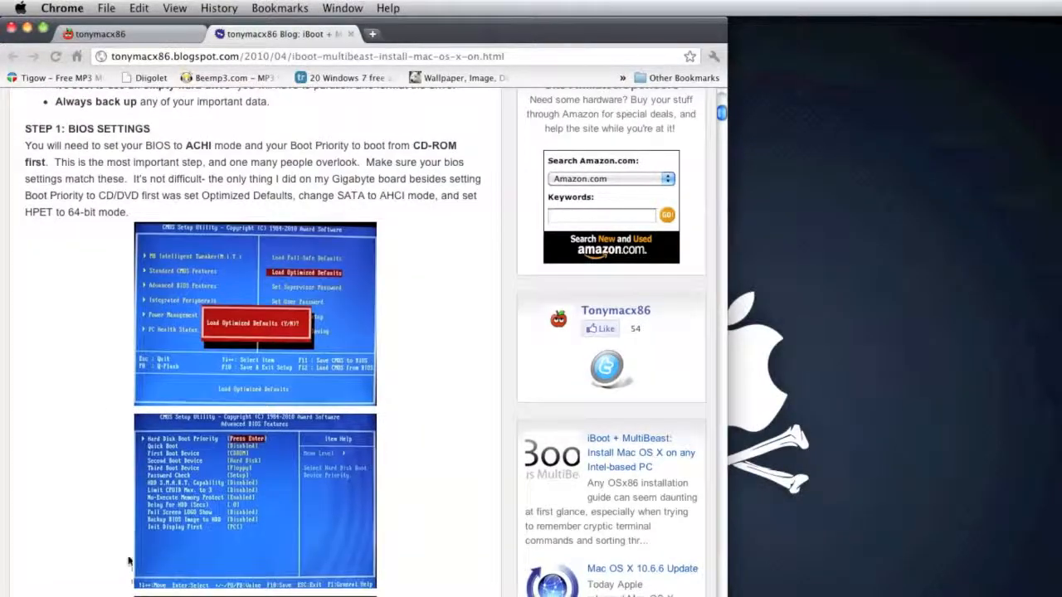
{"action": "scroll", "coordinate": [112, 398], "scroll_direction": "down", "scroll_amount": 4}
{"action": "scroll", "coordinate": [113, 462], "scroll_direction": "down", "scroll_amount": 8}
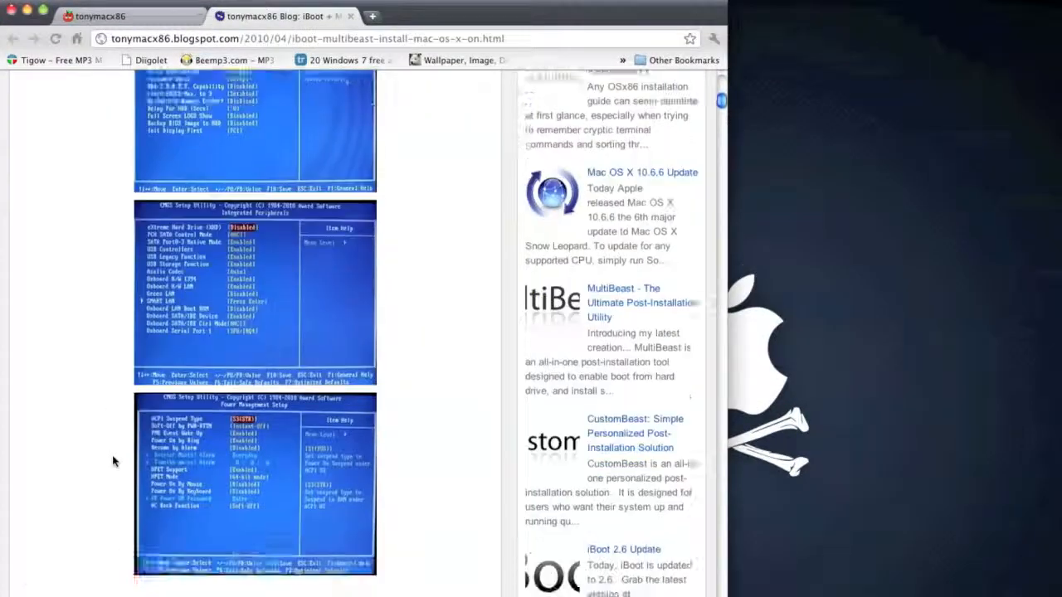
Step: Read the Step 2 instructions on burning iBoot to CD, placing it in the drive and restarting the computer
{"action": "scroll", "coordinate": [113, 457], "scroll_direction": "down", "scroll_amount": 2}
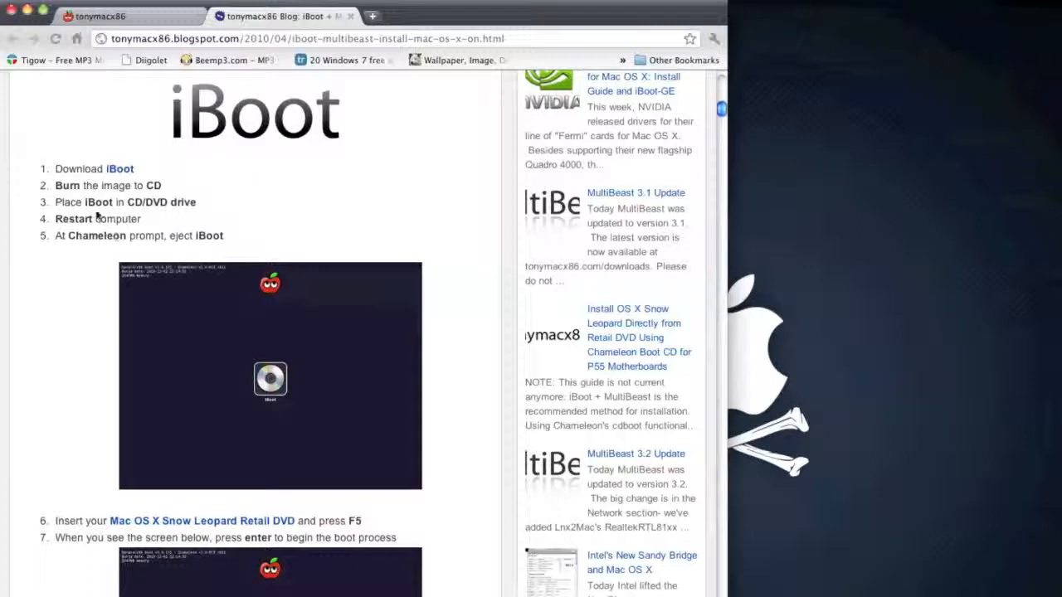
{"action": "left_click_drag", "start_coordinate": [80, 202], "coordinate": [216, 205]}
{"action": "left_click", "coordinate": [214, 206]}
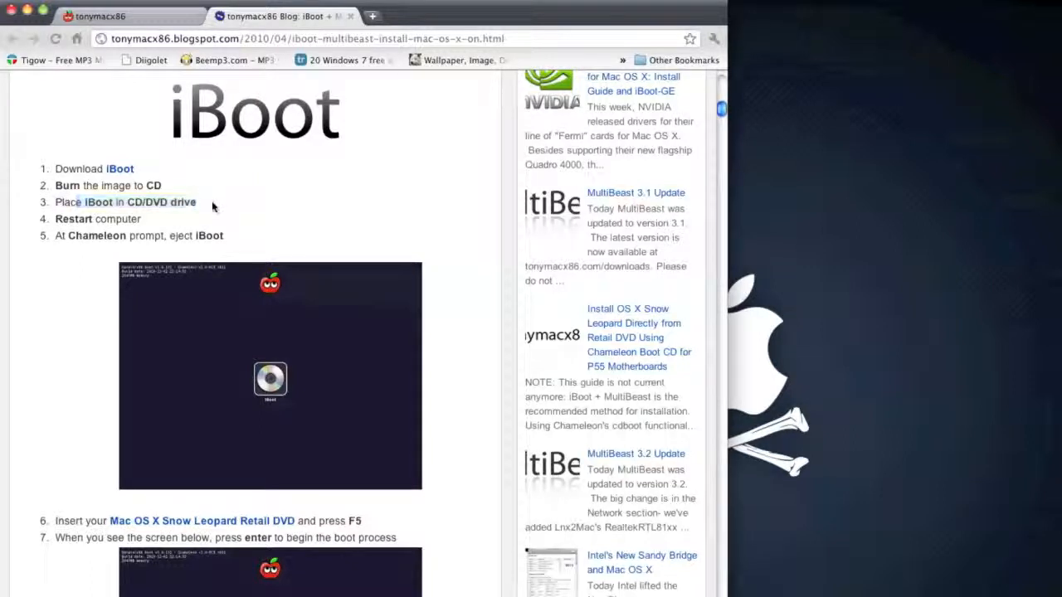
{"action": "left_click_drag", "start_coordinate": [115, 201], "coordinate": [197, 203]}
{"action": "left_click", "coordinate": [196, 202]}
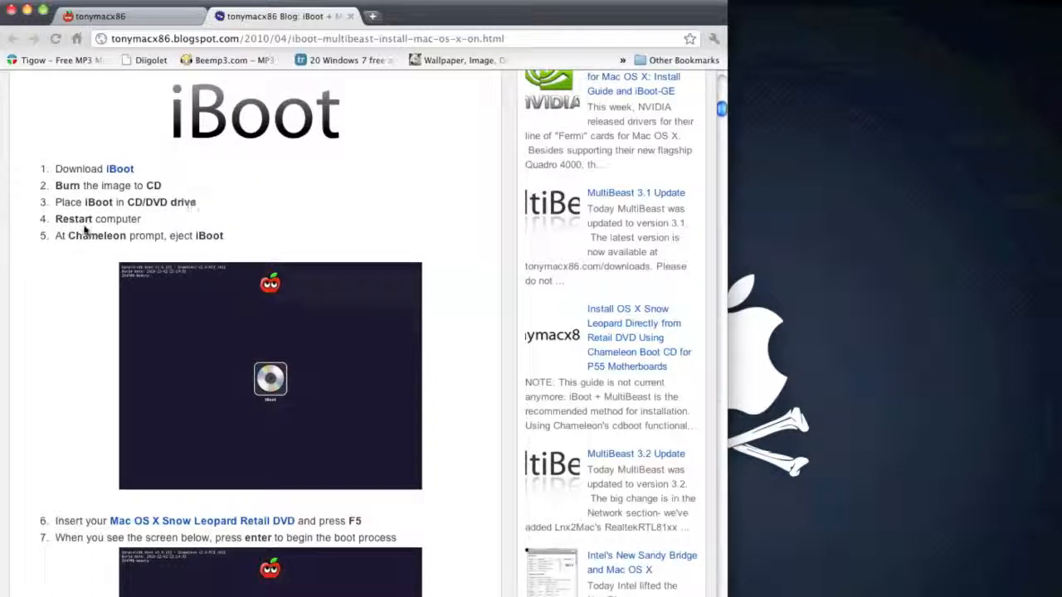
{"action": "left_click_drag", "start_coordinate": [85, 201], "coordinate": [294, 241]}
{"action": "left_click", "coordinate": [157, 183]}
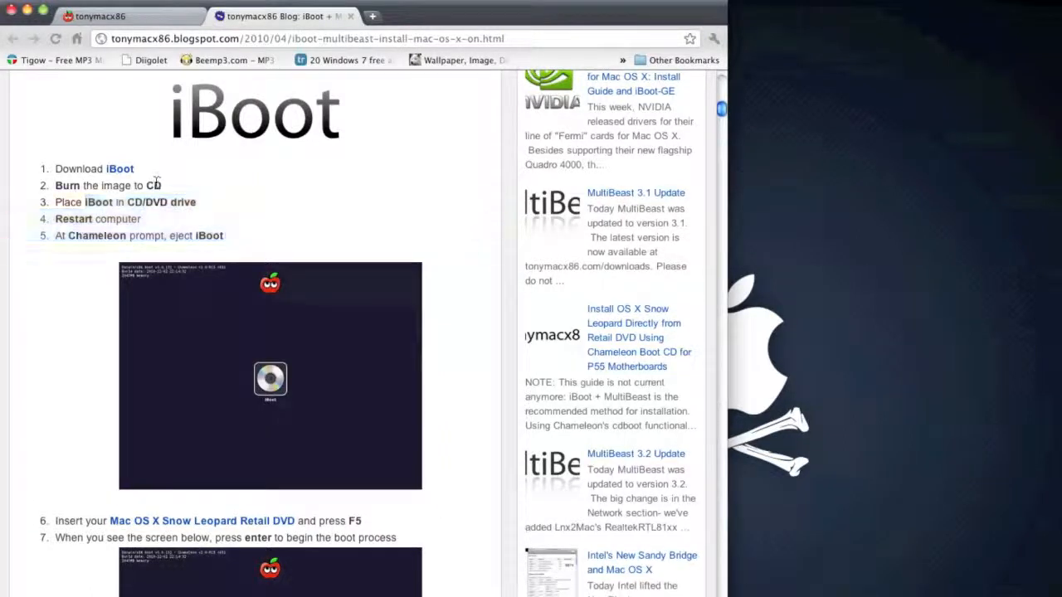
{"action": "scroll", "coordinate": [152, 184], "scroll_direction": "down", "scroll_amount": 3}
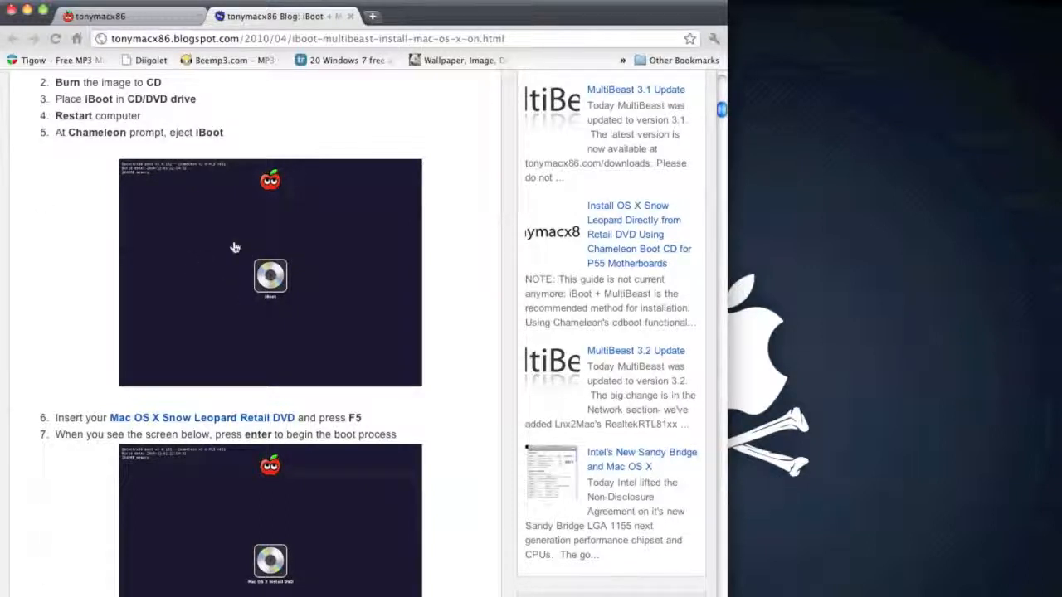
Step: View the guide's iBoot boot screen image at full size and look over the tonymacx86.com home page
{"action": "left_click", "coordinate": [189, 253]}
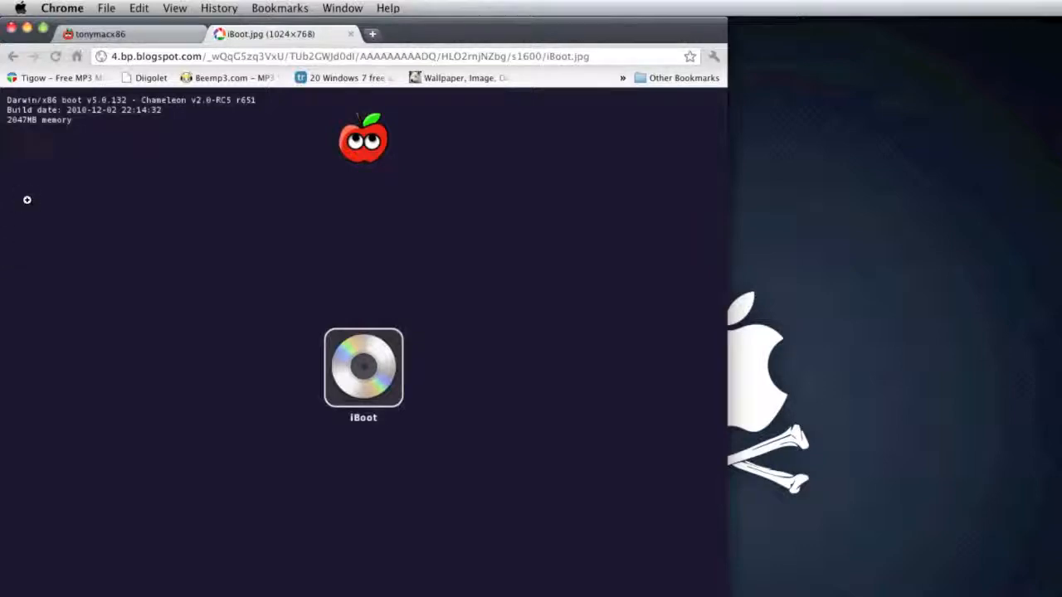
{"action": "left_click", "coordinate": [169, 33]}
{"action": "left_click", "coordinate": [253, 34]}
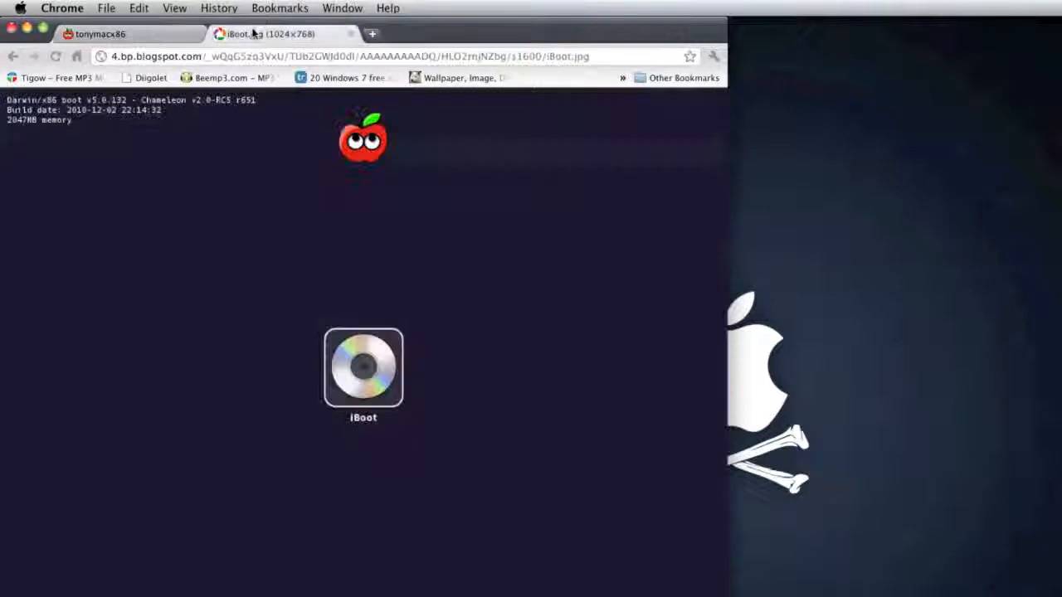
{"action": "left_click", "coordinate": [87, 33]}
{"action": "left_click", "coordinate": [258, 35]}
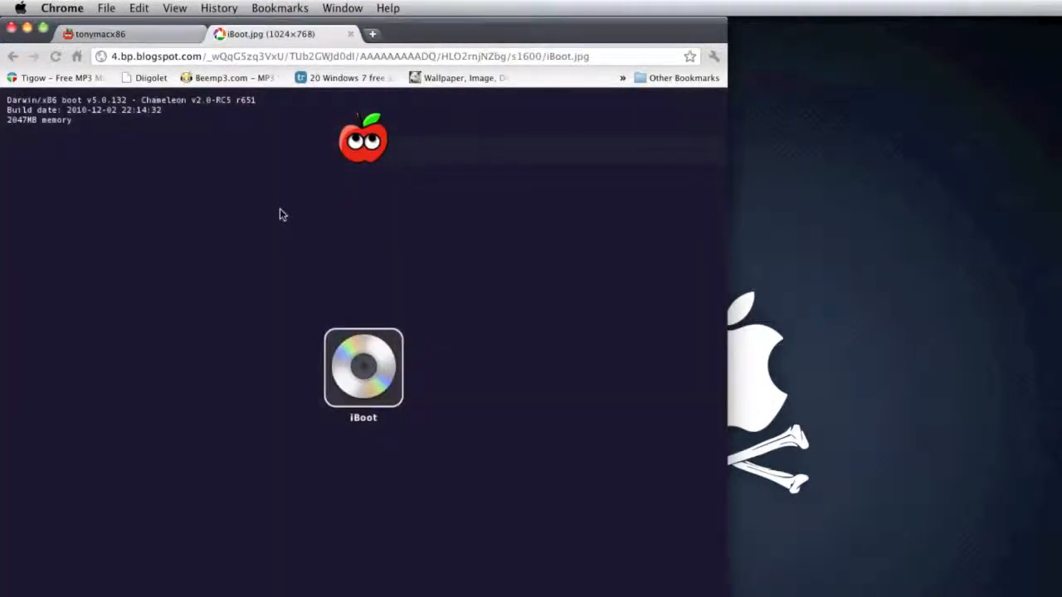
{"action": "left_click", "coordinate": [137, 34]}
{"action": "scroll", "coordinate": [157, 116], "scroll_direction": "down", "scroll_amount": 1}
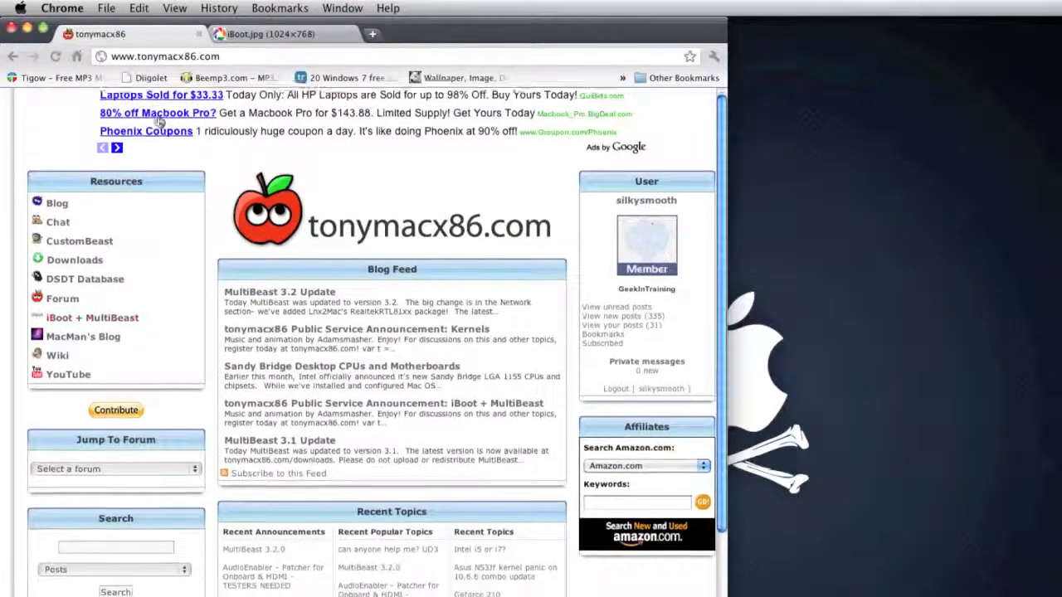
{"action": "scroll", "coordinate": [208, 180], "scroll_direction": "up", "scroll_amount": 1}
{"action": "left_click", "coordinate": [249, 34]}
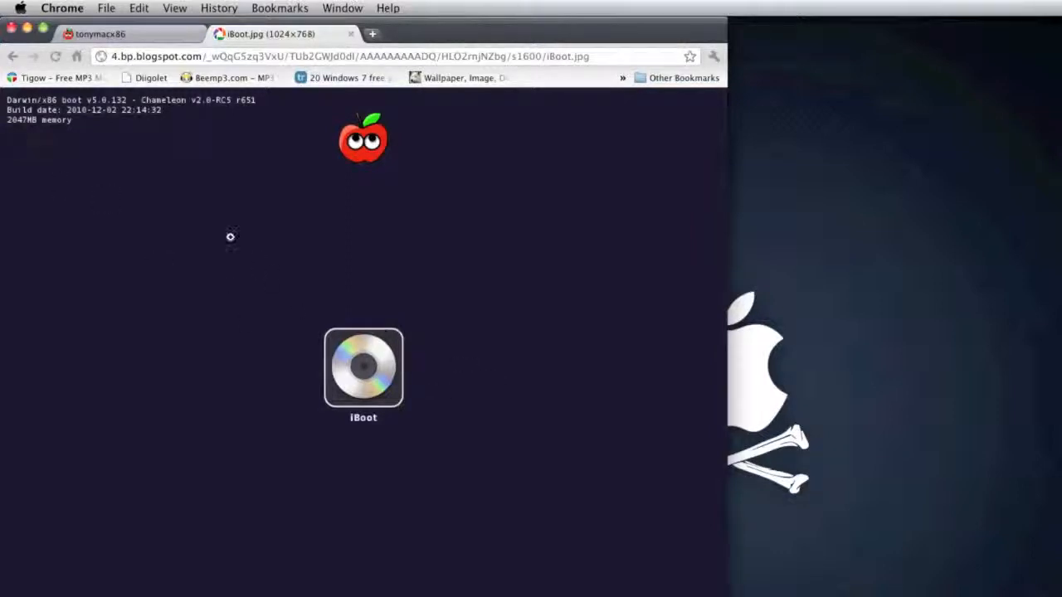
Step: Return to the guide from the boot screen image and go to Step 3: Update to 10.6.6
{"action": "left_click", "coordinate": [12, 56]}
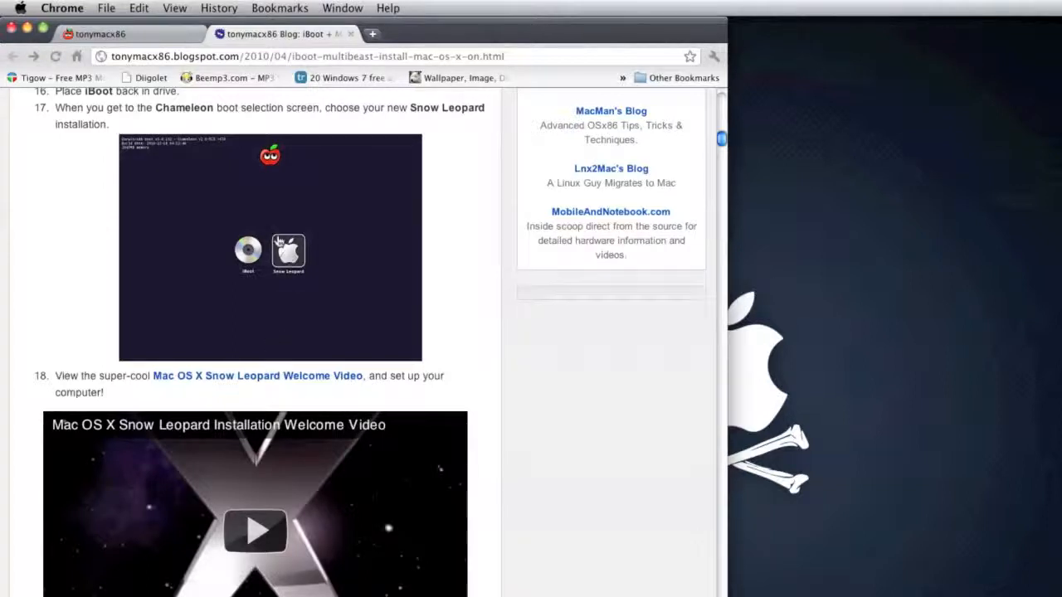
{"action": "scroll", "coordinate": [279, 243], "scroll_direction": "down", "scroll_amount": 5}
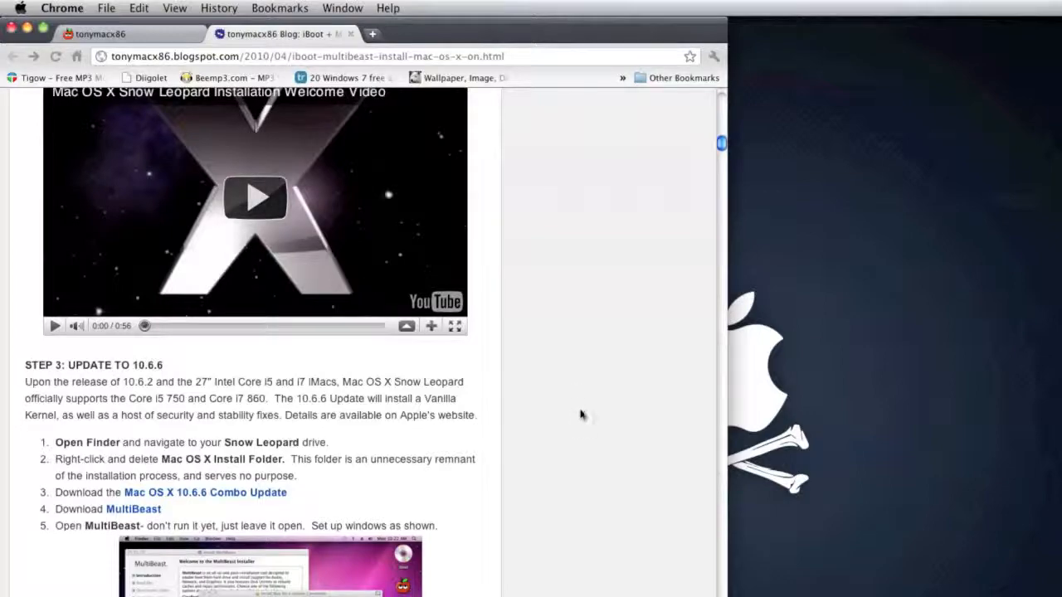
Step: Go back to the Step 2 installation list and read item 8 on opening Disk Utility or retrying with -x
{"action": "scroll", "coordinate": [583, 430], "scroll_direction": "down", "scroll_amount": 3}
{"action": "scroll", "coordinate": [583, 429], "scroll_direction": "up", "scroll_amount": 10}
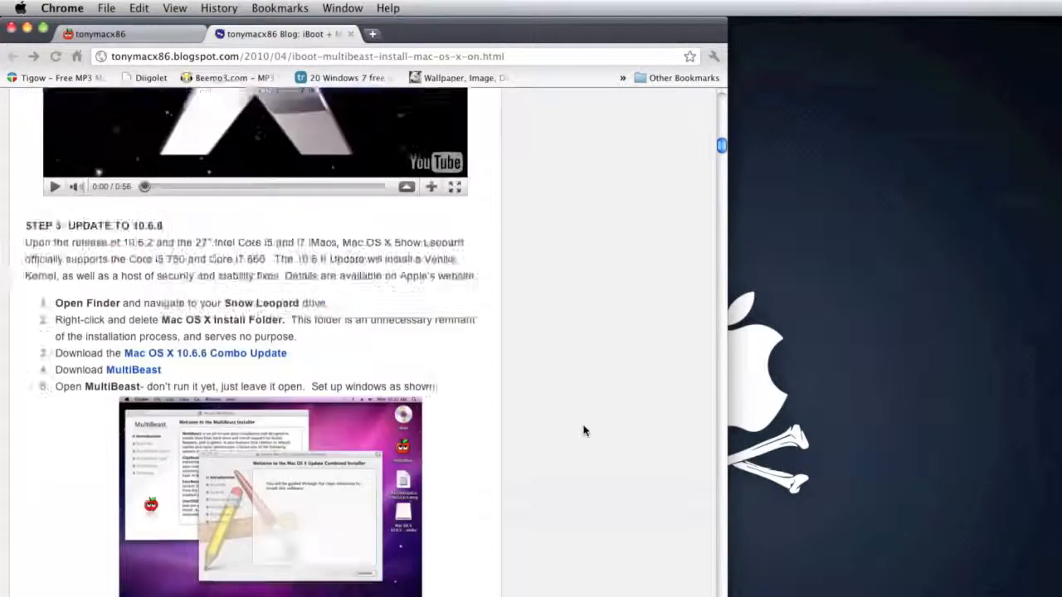
{"action": "scroll", "coordinate": [583, 429], "scroll_direction": "down", "scroll_amount": 5}
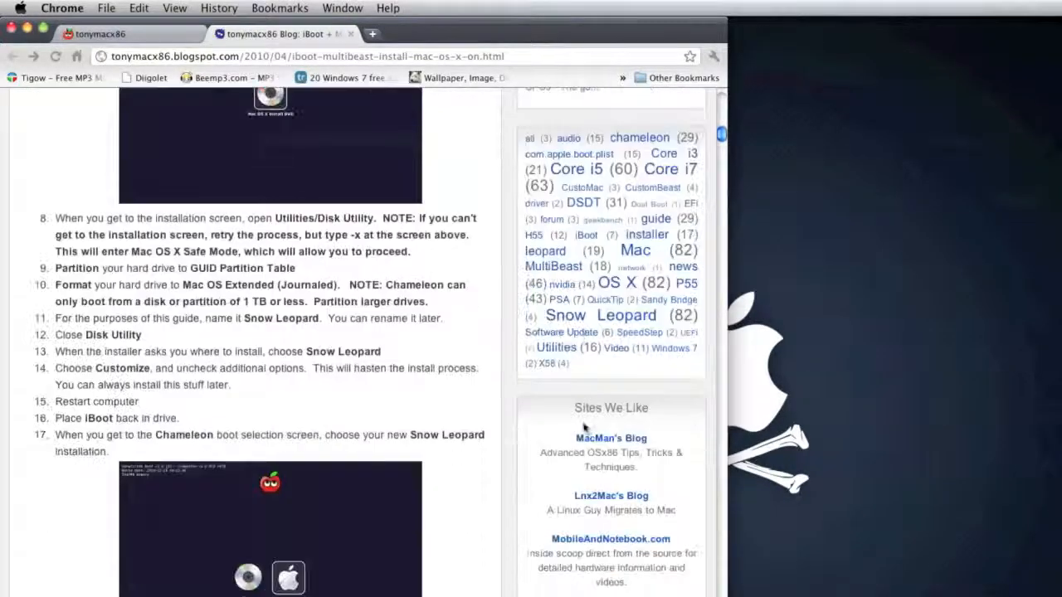
{"action": "left_click_drag", "start_coordinate": [37, 213], "coordinate": [299, 270]}
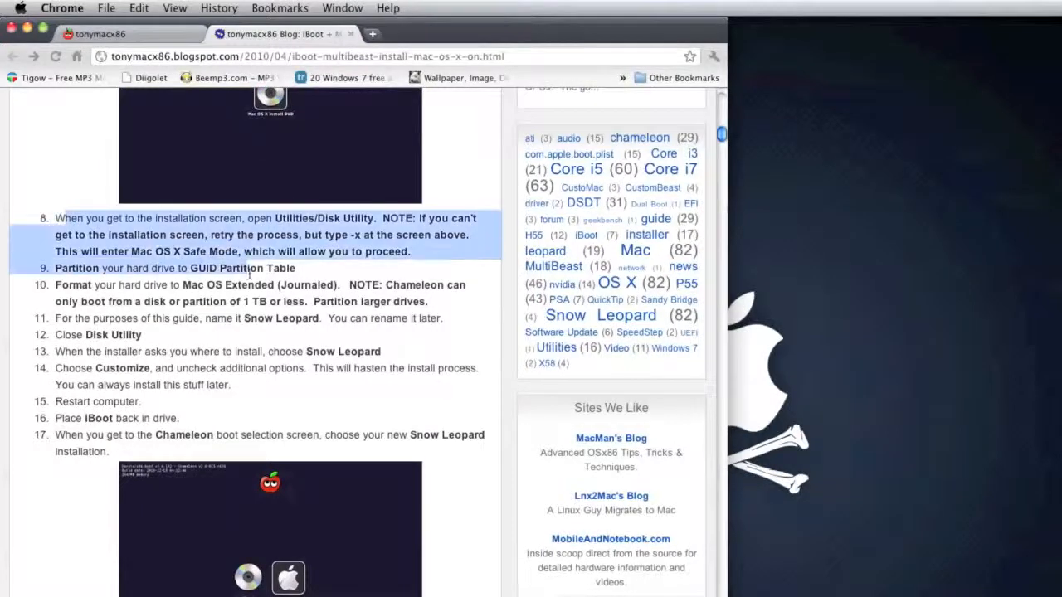
{"action": "left_click", "coordinate": [328, 274]}
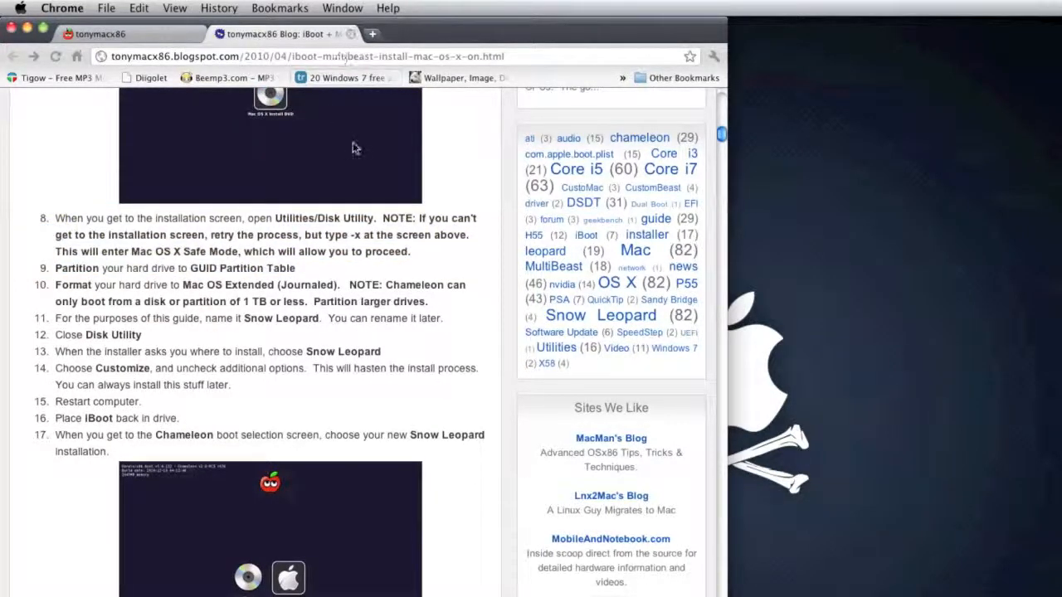
{"action": "scroll", "coordinate": [337, 311], "scroll_direction": "down", "scroll_amount": 2}
{"action": "scroll", "coordinate": [336, 311], "scroll_direction": "down", "scroll_amount": 2}
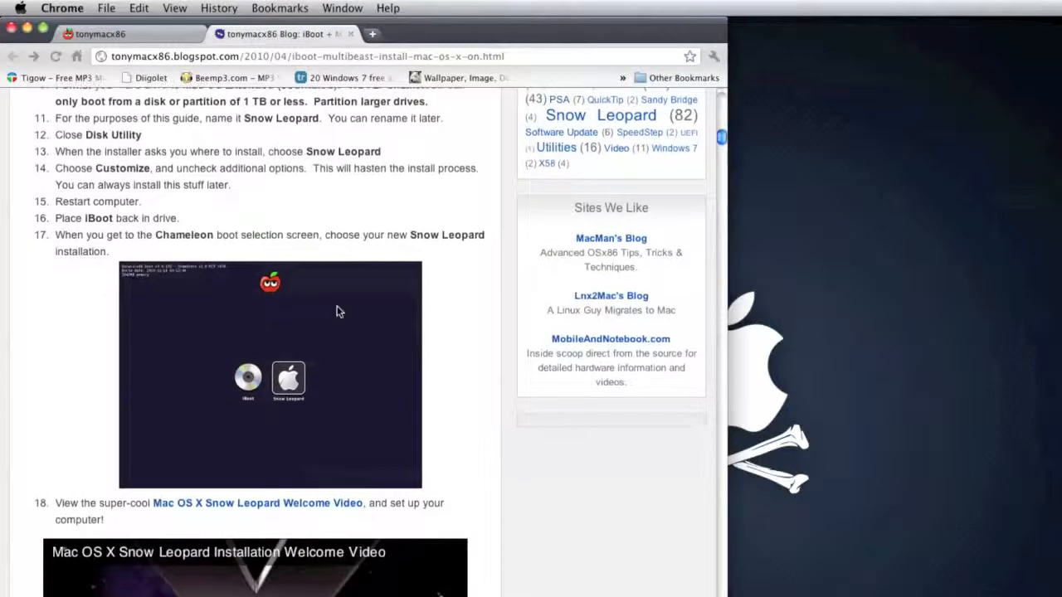
{"action": "scroll", "coordinate": [337, 311], "scroll_direction": "up", "scroll_amount": 5}
{"action": "scroll", "coordinate": [337, 311], "scroll_direction": "down", "scroll_amount": 3}
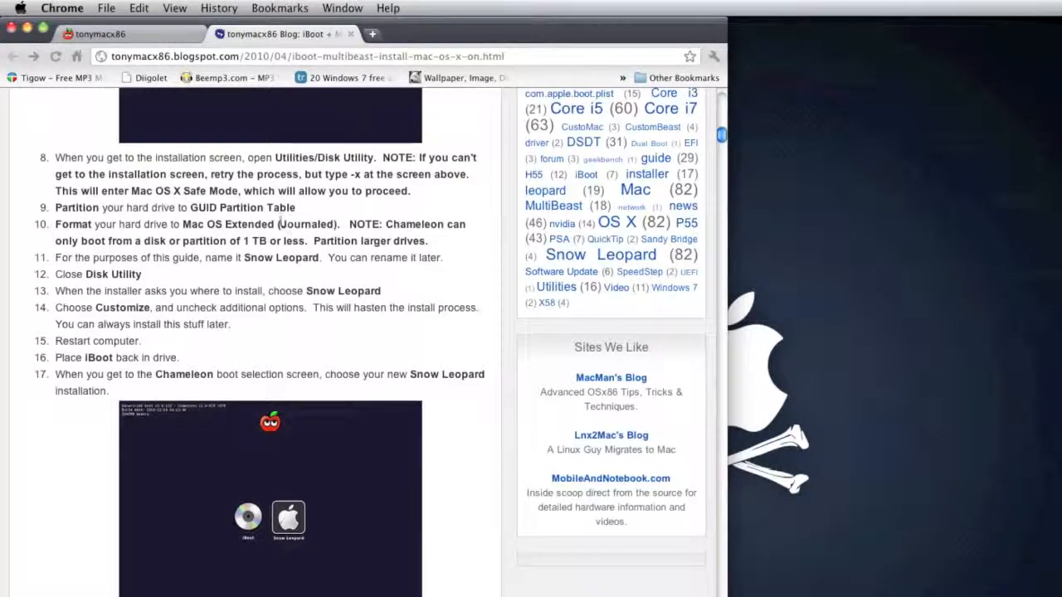
Step: Read items 9 to 12 on partitioning as GUID, formatting as Mac OS Extended (Journaled), naming the drive and closing Disk Utility
{"action": "left_click_drag", "start_coordinate": [111, 214], "coordinate": [220, 226]}
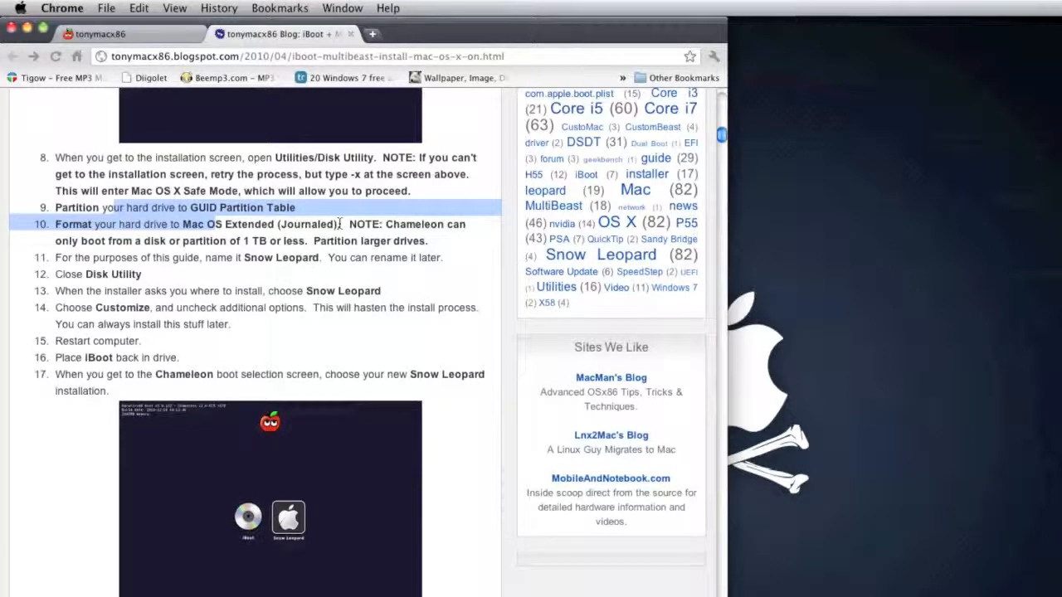
{"action": "left_click", "coordinate": [334, 214]}
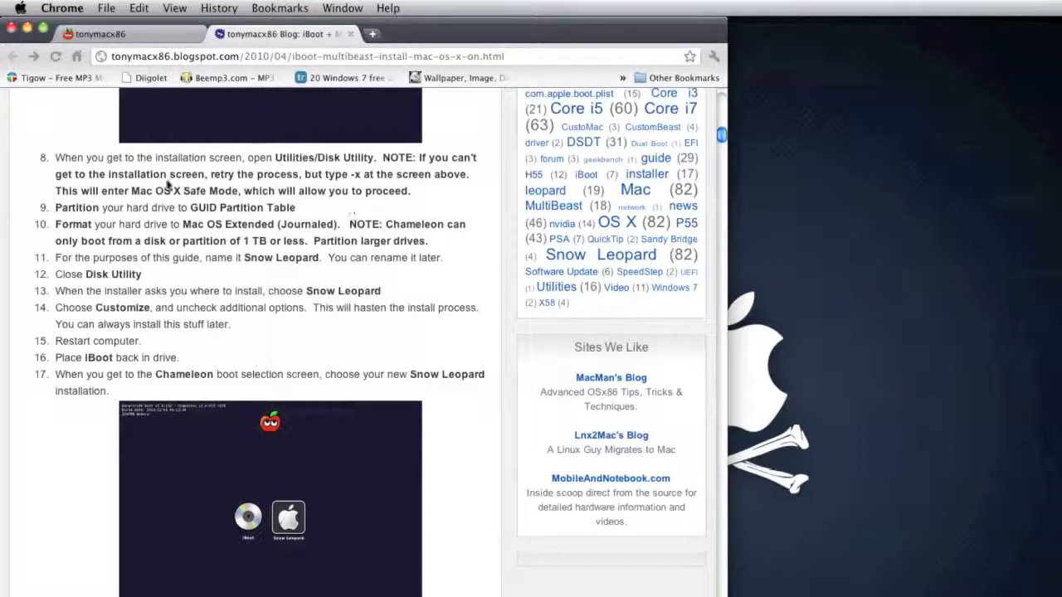
{"action": "left_click_drag", "start_coordinate": [183, 241], "coordinate": [318, 243]}
{"action": "left_click_drag", "start_coordinate": [402, 257], "coordinate": [323, 249]}
{"action": "left_click", "coordinate": [324, 266]}
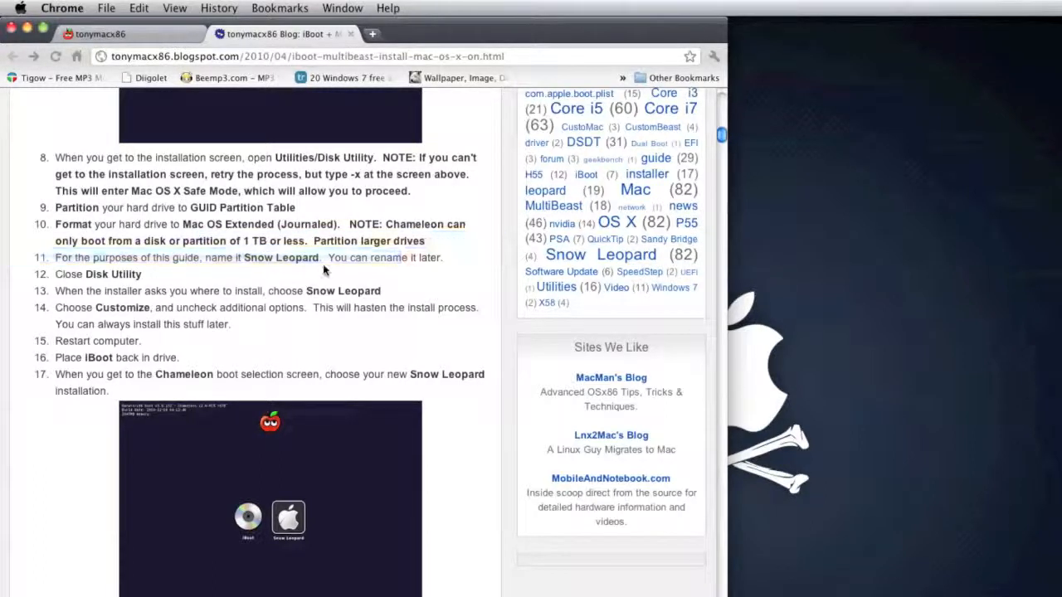
{"action": "left_click", "coordinate": [324, 267]}
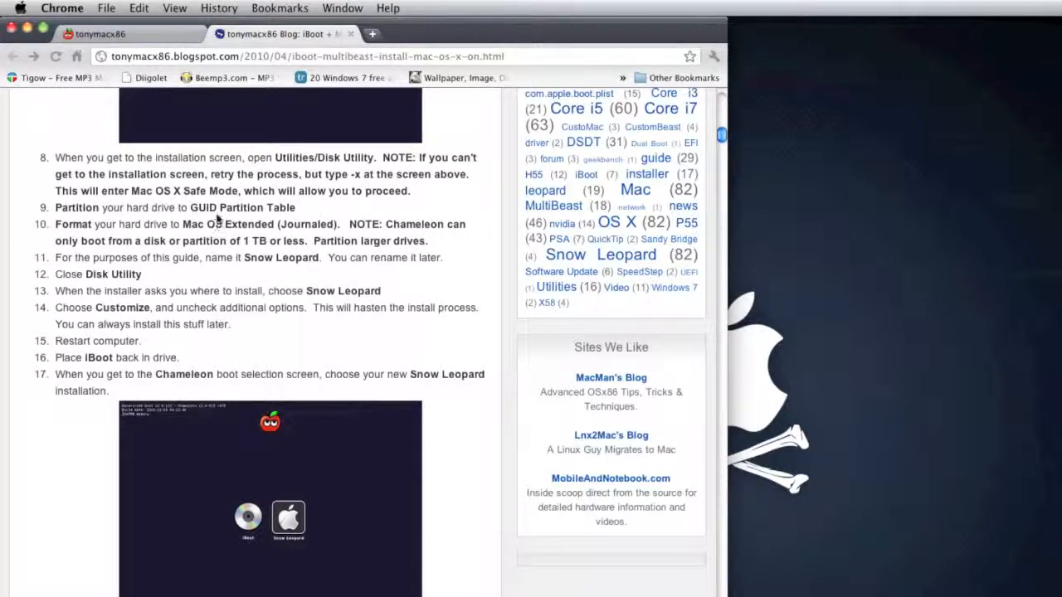
{"action": "left_click_drag", "start_coordinate": [159, 207], "coordinate": [91, 278]}
{"action": "left_click", "coordinate": [87, 282]}
Step: Read items 13 and 14 on choosing Snow Leopard as the install location and unchecking additional options under Customize
{"action": "scroll", "coordinate": [122, 315], "scroll_direction": "down", "scroll_amount": 5}
{"action": "scroll", "coordinate": [83, 304], "scroll_direction": "up", "scroll_amount": 3}
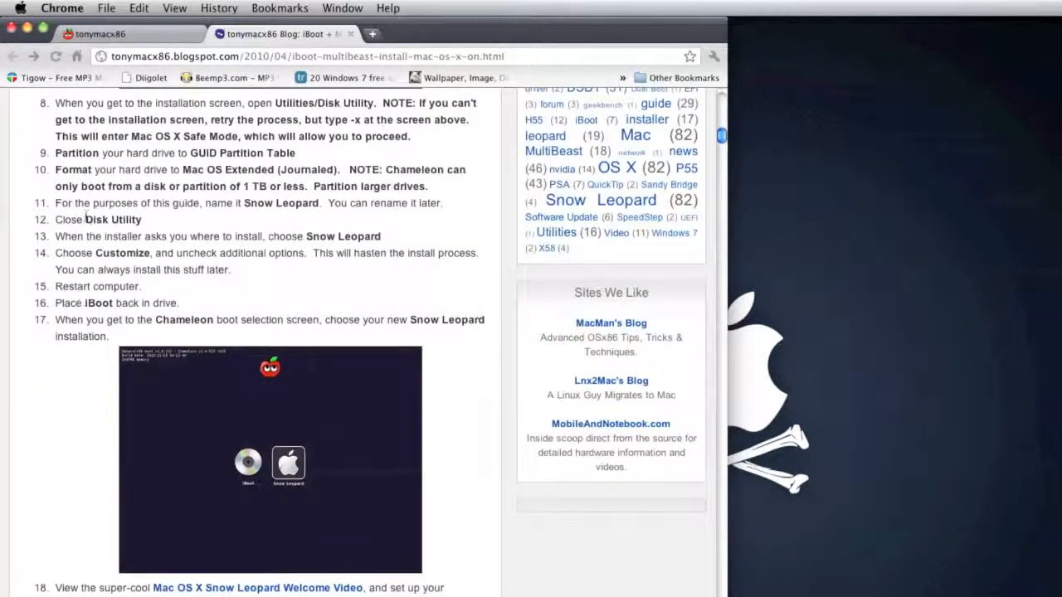
{"action": "left_click_drag", "start_coordinate": [95, 256], "coordinate": [284, 268]}
{"action": "left_click", "coordinate": [285, 271]}
{"action": "scroll", "coordinate": [280, 272], "scroll_direction": "down", "scroll_amount": 1}
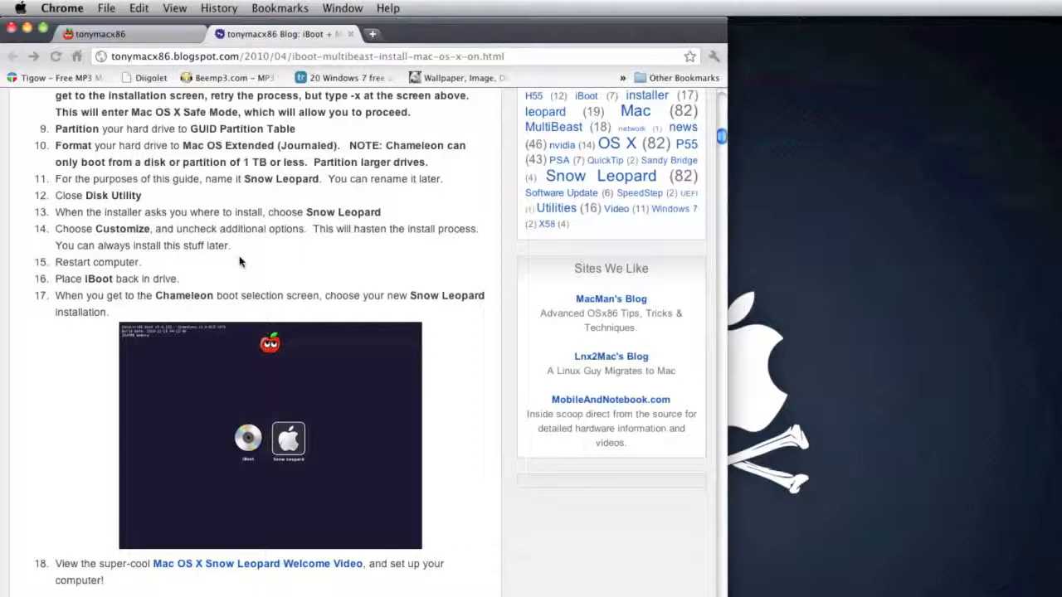
{"action": "scroll", "coordinate": [241, 260], "scroll_direction": "down", "scroll_amount": 3}
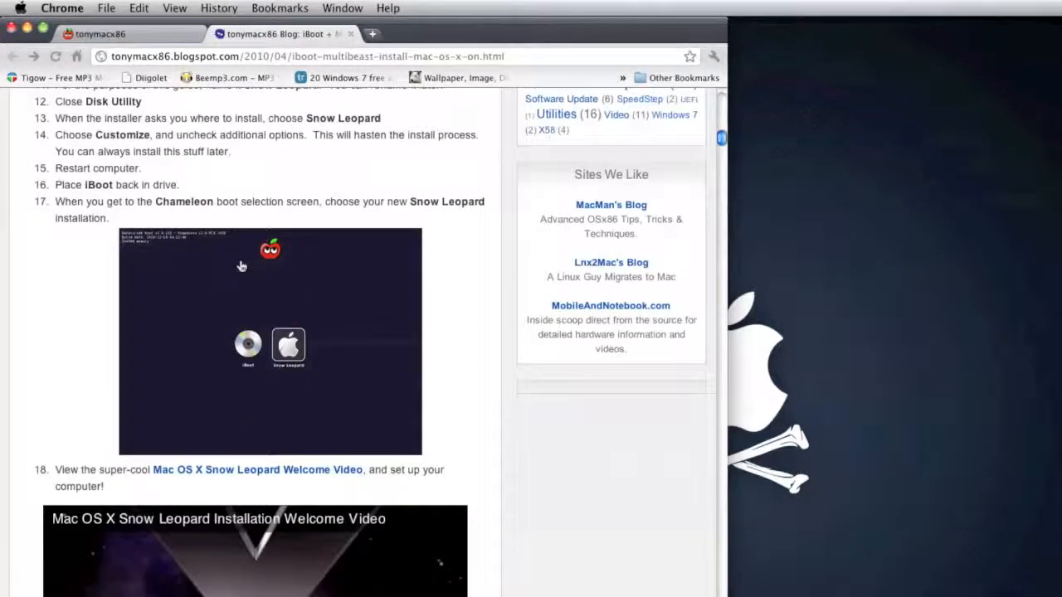
{"action": "scroll", "coordinate": [33, 225], "scroll_direction": "down", "scroll_amount": 3}
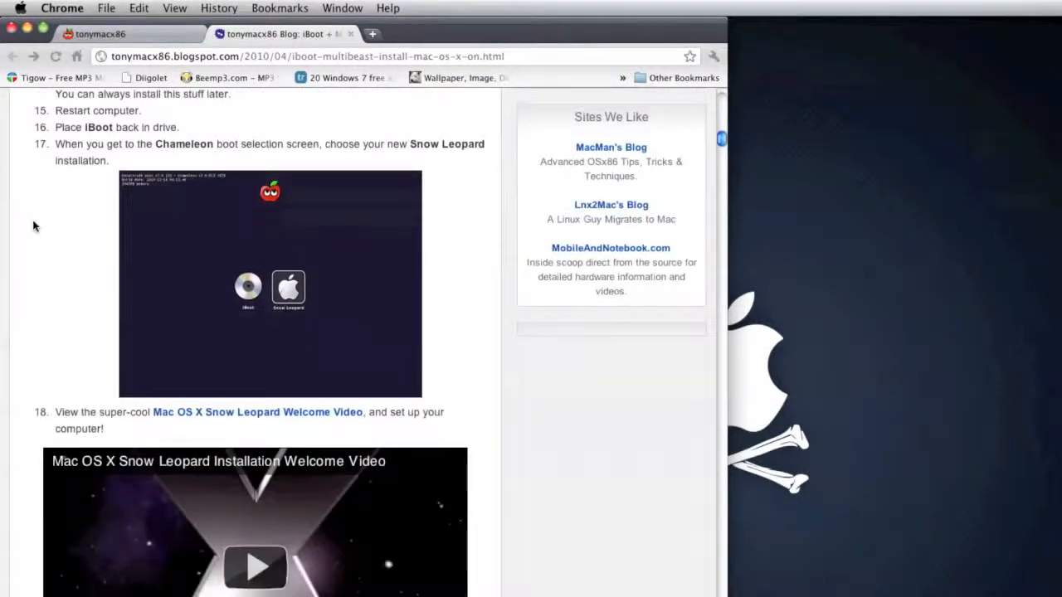
{"action": "scroll", "coordinate": [33, 225], "scroll_direction": "up", "scroll_amount": 3}
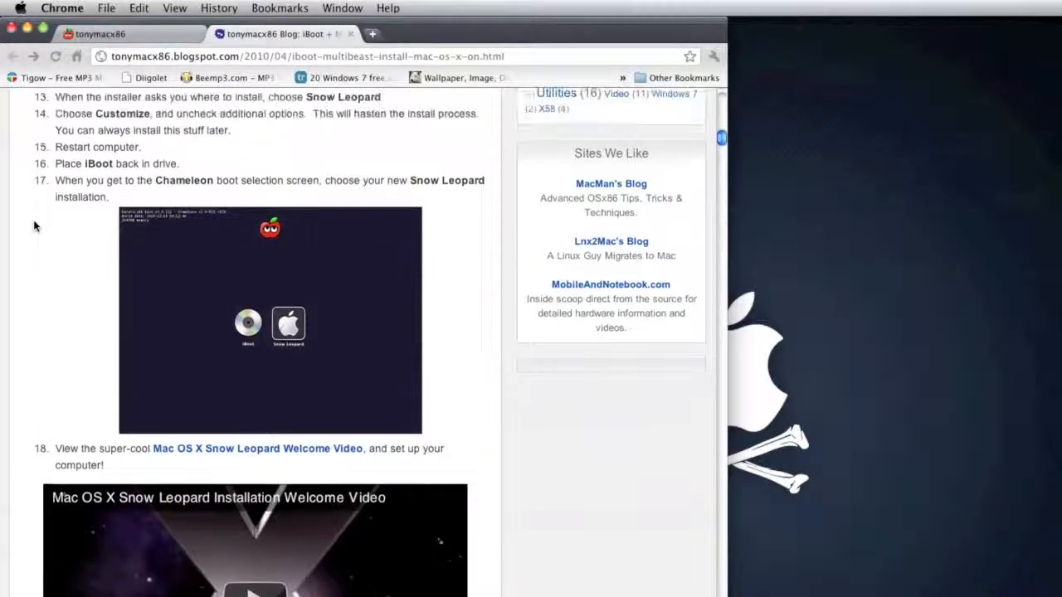
{"action": "left_click_drag", "start_coordinate": [95, 134], "coordinate": [259, 134]}
{"action": "left_click", "coordinate": [325, 174]}
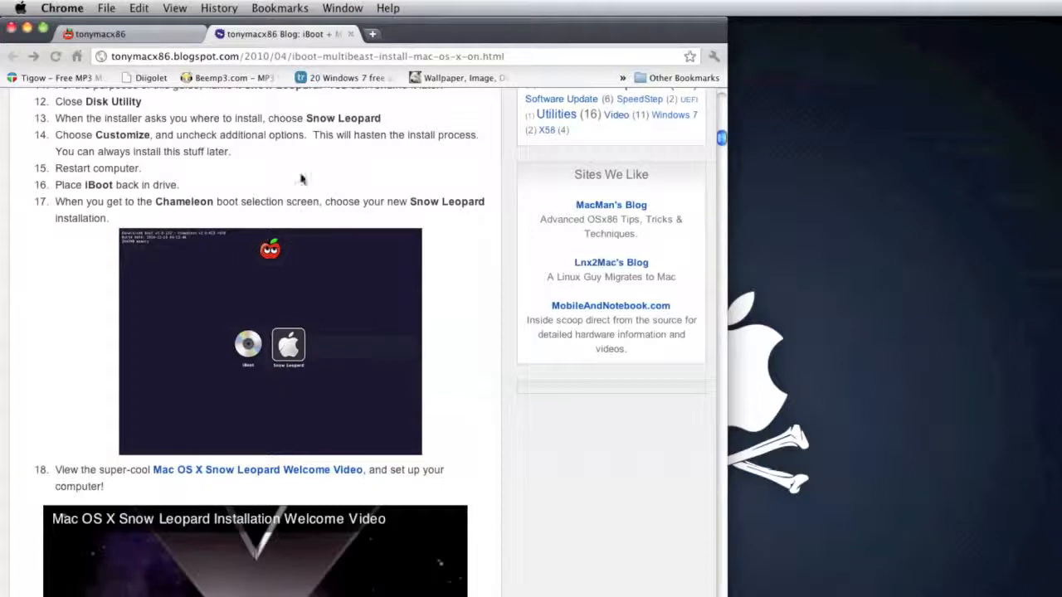
{"action": "left_click_drag", "start_coordinate": [332, 135], "coordinate": [366, 131]}
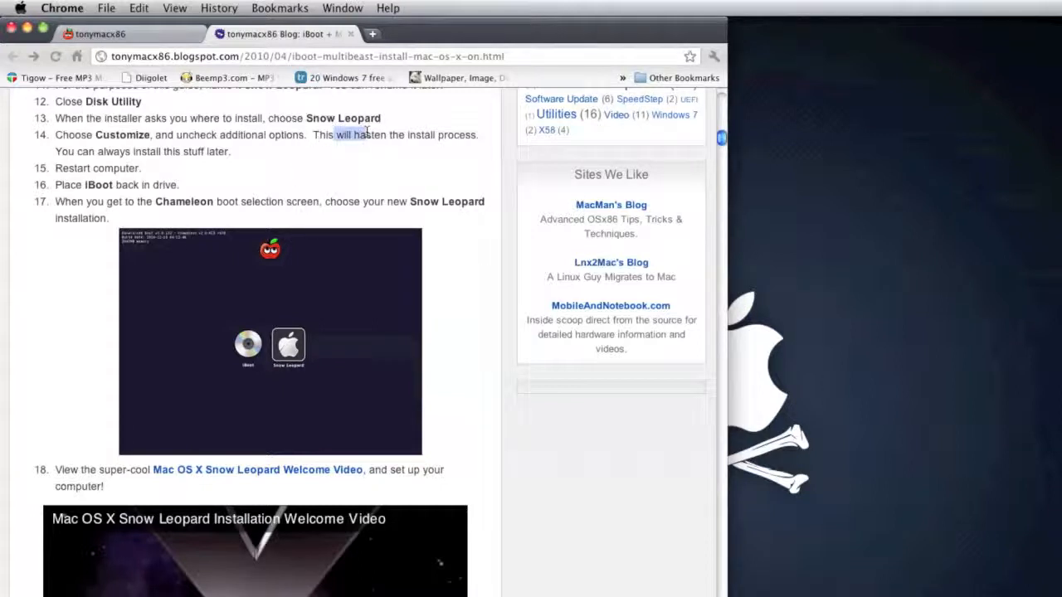
{"action": "left_click", "coordinate": [236, 186]}
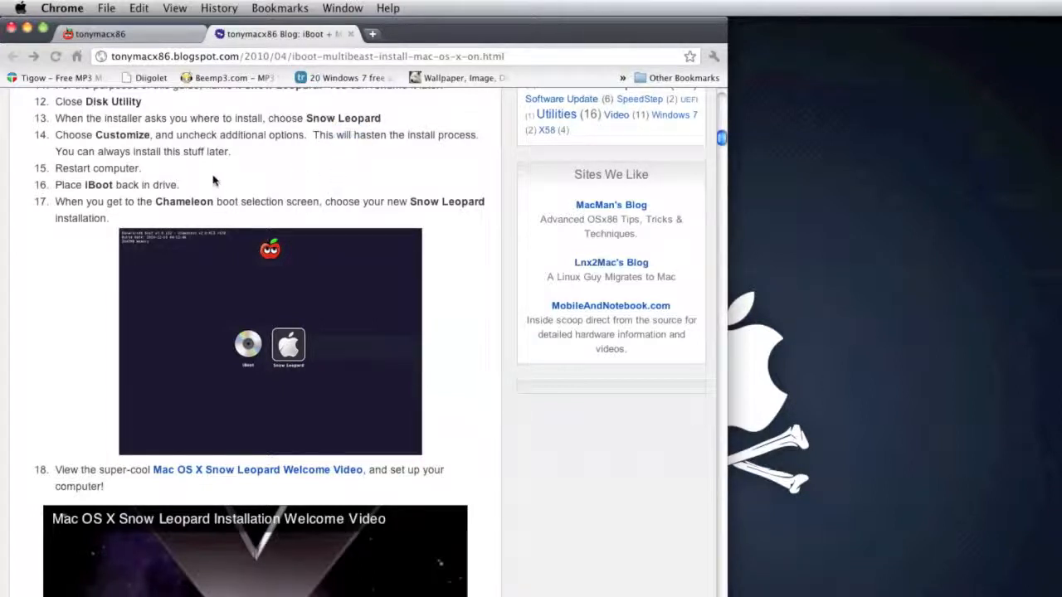
{"action": "left_click_drag", "start_coordinate": [78, 137], "coordinate": [274, 138]}
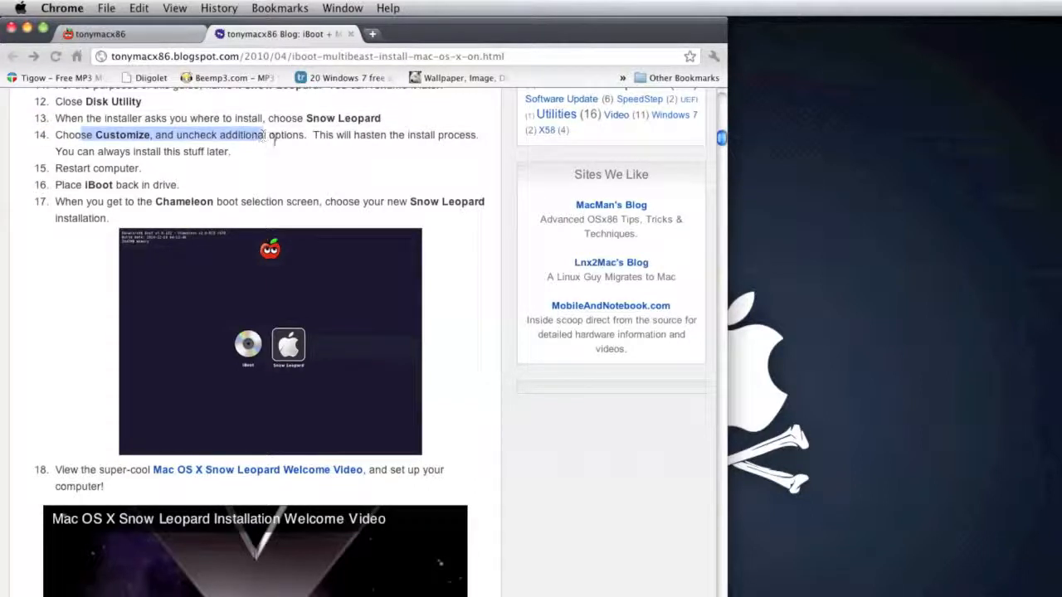
{"action": "left_click", "coordinate": [277, 146]}
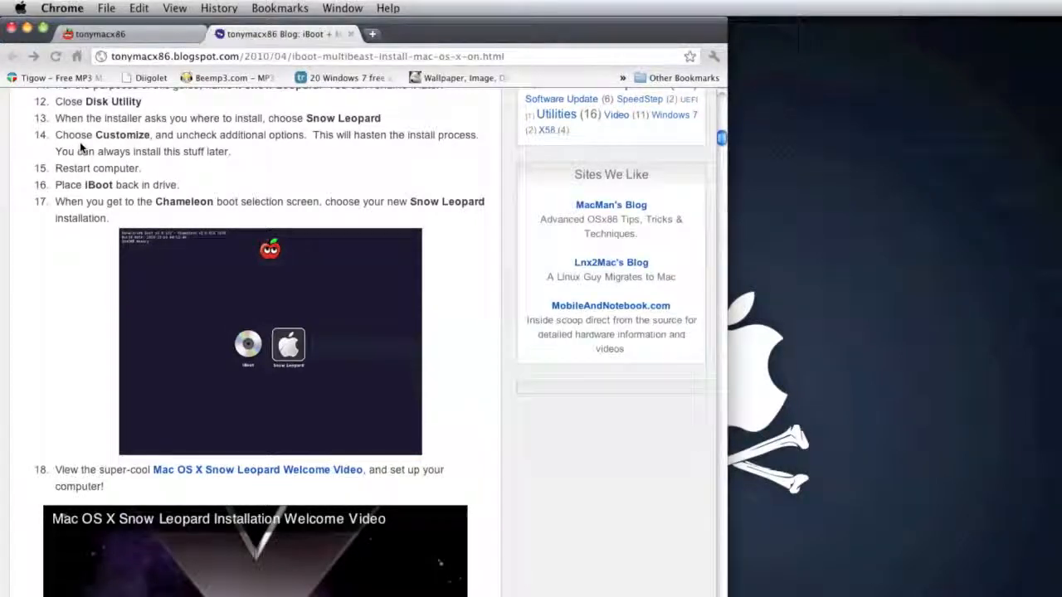
Step: Review items 15 to 17 on restarting with iBoot in the drive and choosing Snow Leopard on the Chameleon boot screen
{"action": "scroll", "coordinate": [87, 217], "scroll_direction": "up", "scroll_amount": 3}
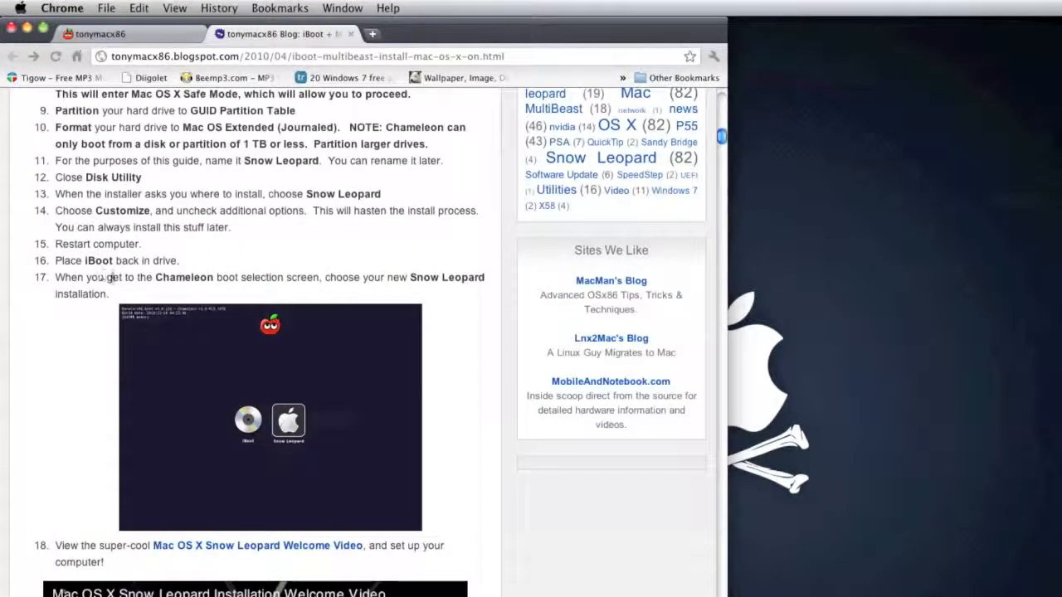
{"action": "scroll", "coordinate": [119, 357], "scroll_direction": "down", "scroll_amount": 1}
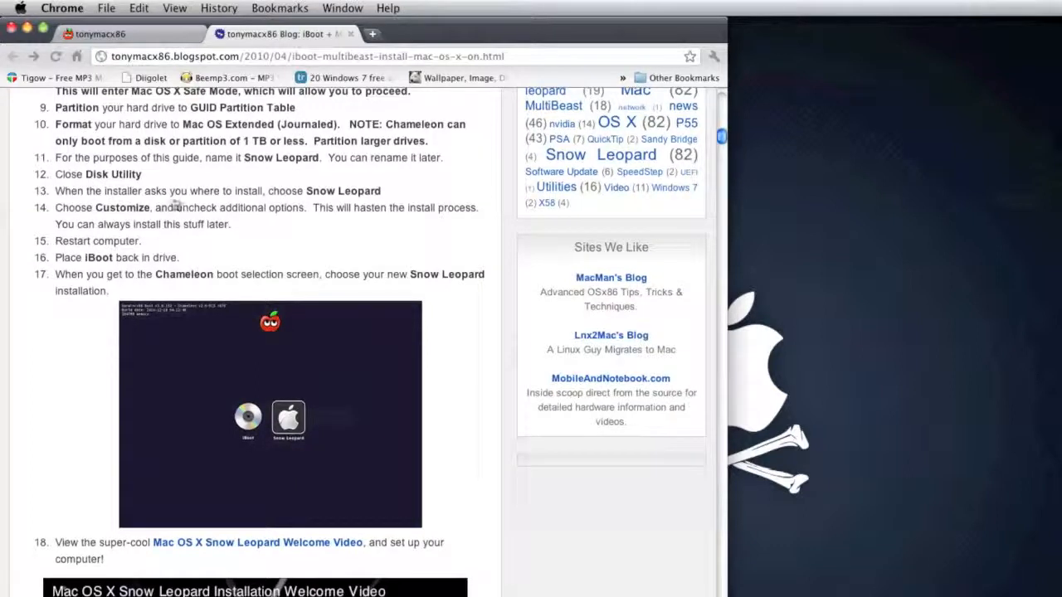
{"action": "left_click_drag", "start_coordinate": [341, 230], "coordinate": [374, 211]}
{"action": "left_click", "coordinate": [382, 231]}
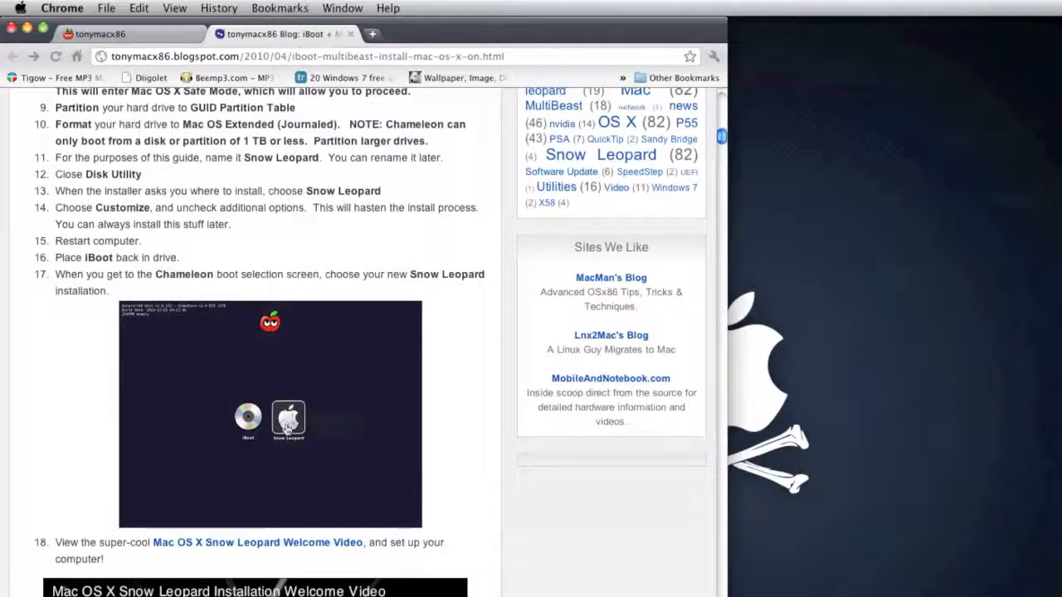
Step: Look over the Snow Leopard Welcome Video item and continue to the Step 3: Update to 10.6.6 instructions
{"action": "scroll", "coordinate": [282, 407], "scroll_direction": "down", "scroll_amount": 5}
{"action": "scroll", "coordinate": [278, 367], "scroll_direction": "down", "scroll_amount": 5}
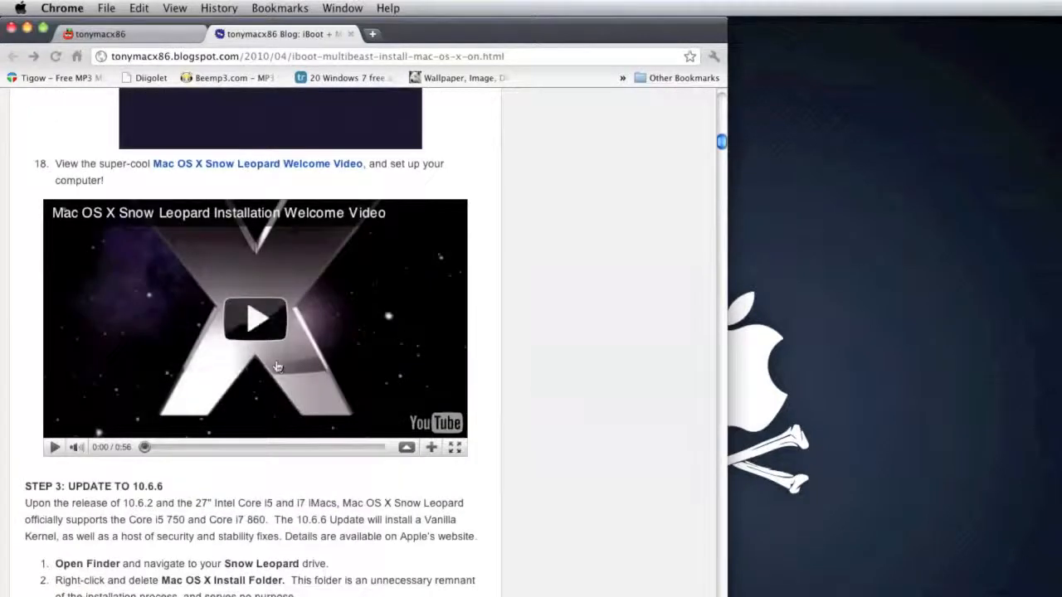
{"action": "scroll", "coordinate": [493, 414], "scroll_direction": "down", "scroll_amount": 7}
{"action": "scroll", "coordinate": [494, 418], "scroll_direction": "up", "scroll_amount": 7}
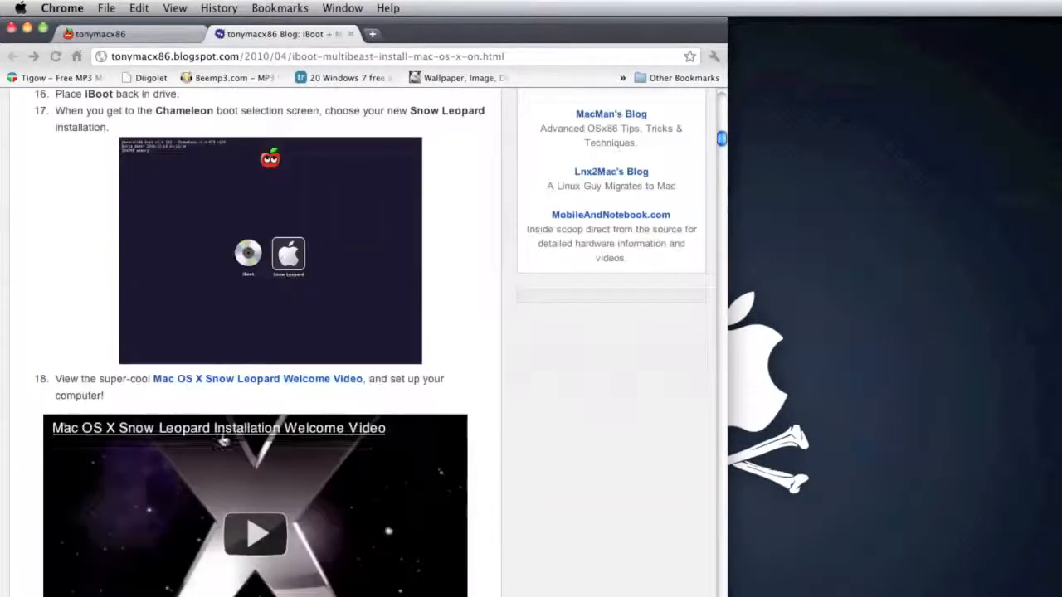
{"action": "scroll", "coordinate": [291, 262], "scroll_direction": "down", "scroll_amount": 3}
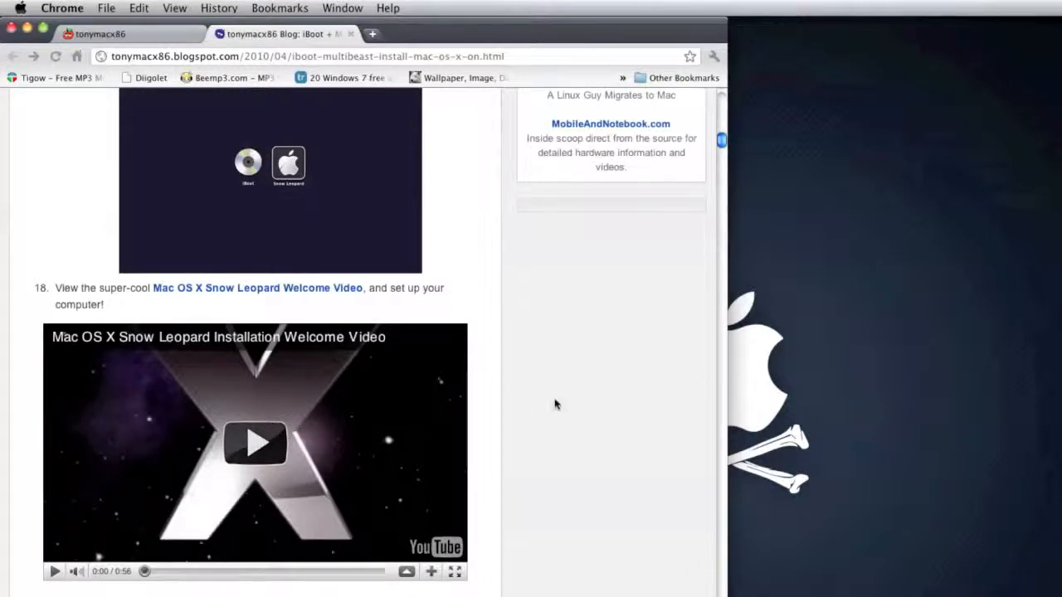
{"action": "scroll", "coordinate": [555, 403], "scroll_direction": "down", "scroll_amount": 3}
{"action": "scroll", "coordinate": [477, 431], "scroll_direction": "down", "scroll_amount": 6}
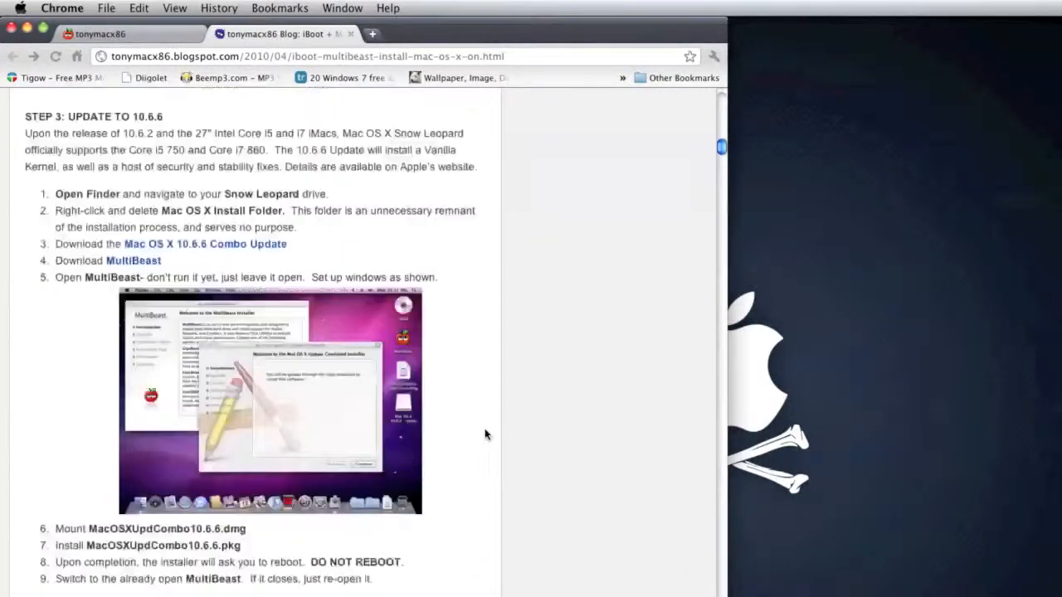
{"action": "scroll", "coordinate": [487, 433], "scroll_direction": "up", "scroll_amount": 2}
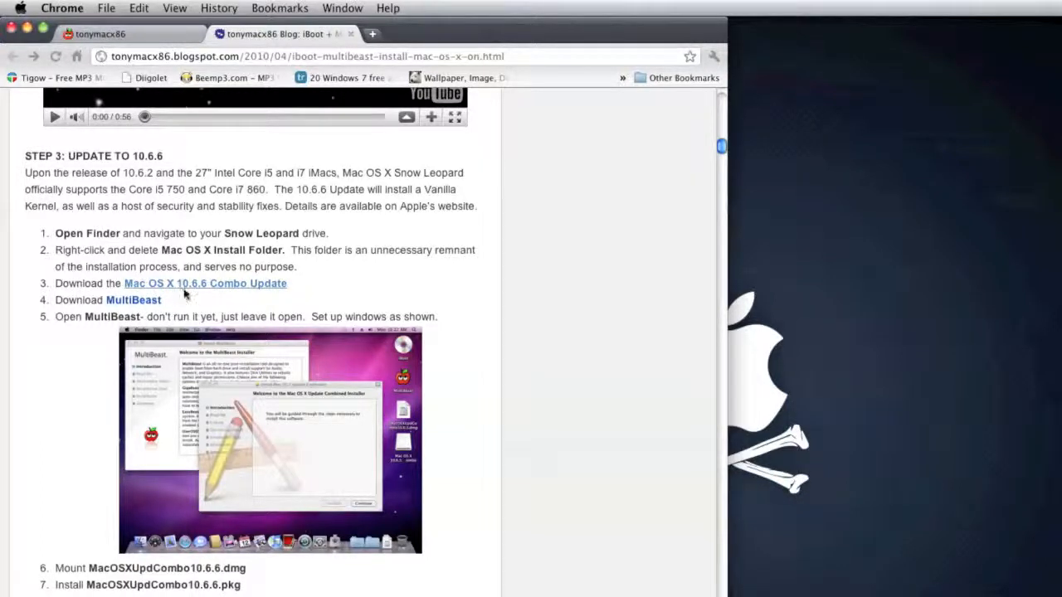
Step: Check the installed Mac OS X version in the About This Mac window, then close it
{"action": "left_click", "coordinate": [7, 7]}
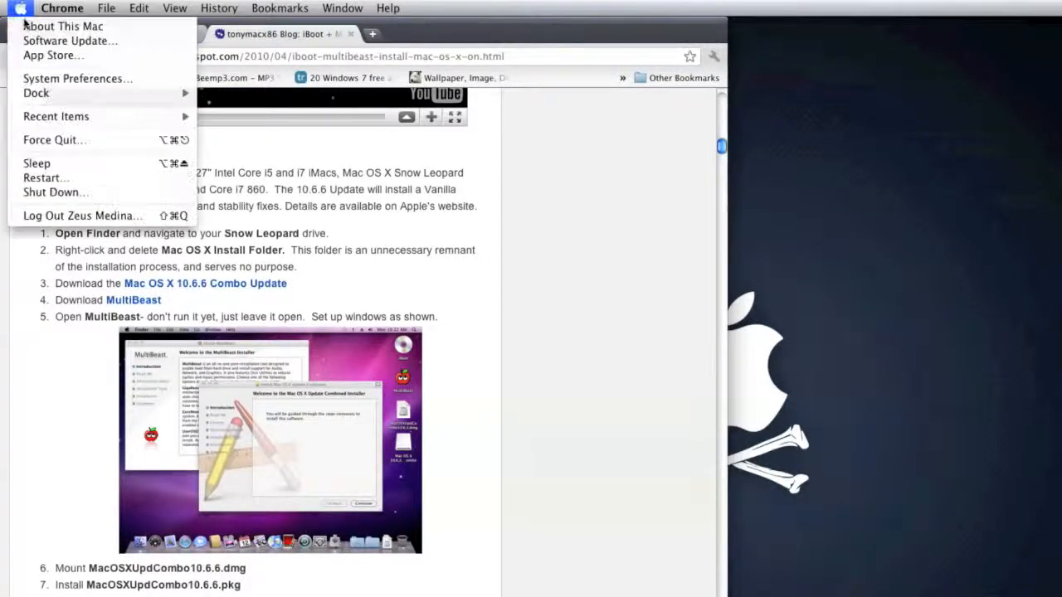
{"action": "left_click", "coordinate": [33, 23]}
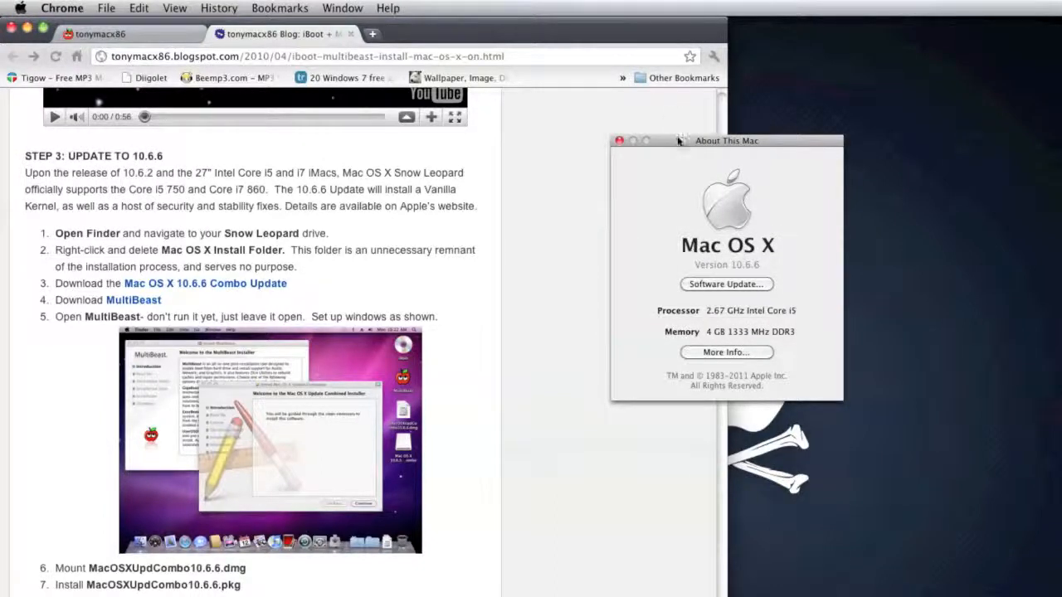
{"action": "left_click_drag", "start_coordinate": [673, 138], "coordinate": [590, 130]}
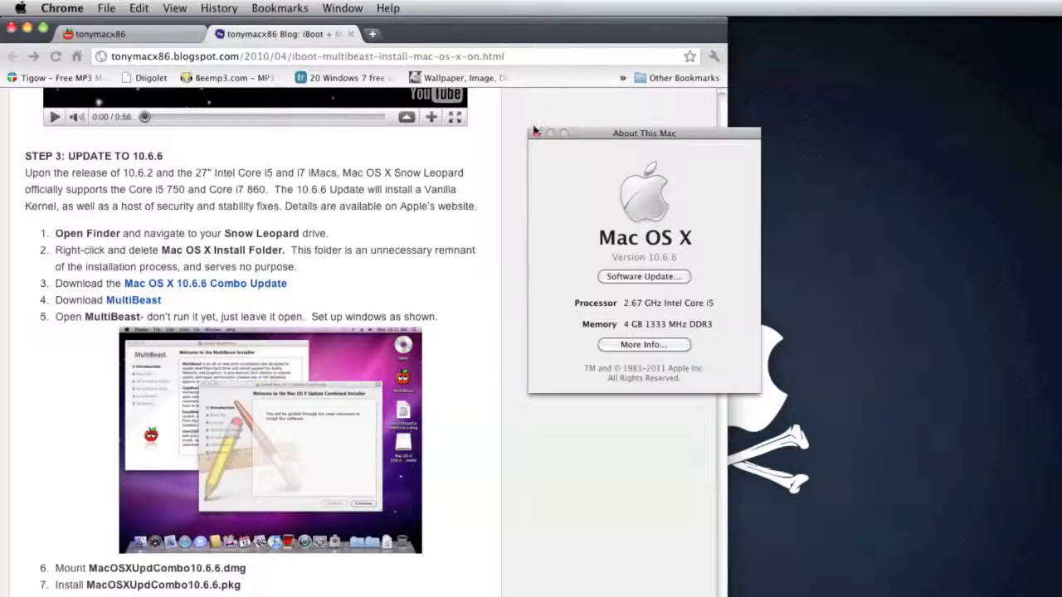
{"action": "left_click", "coordinate": [535, 131]}
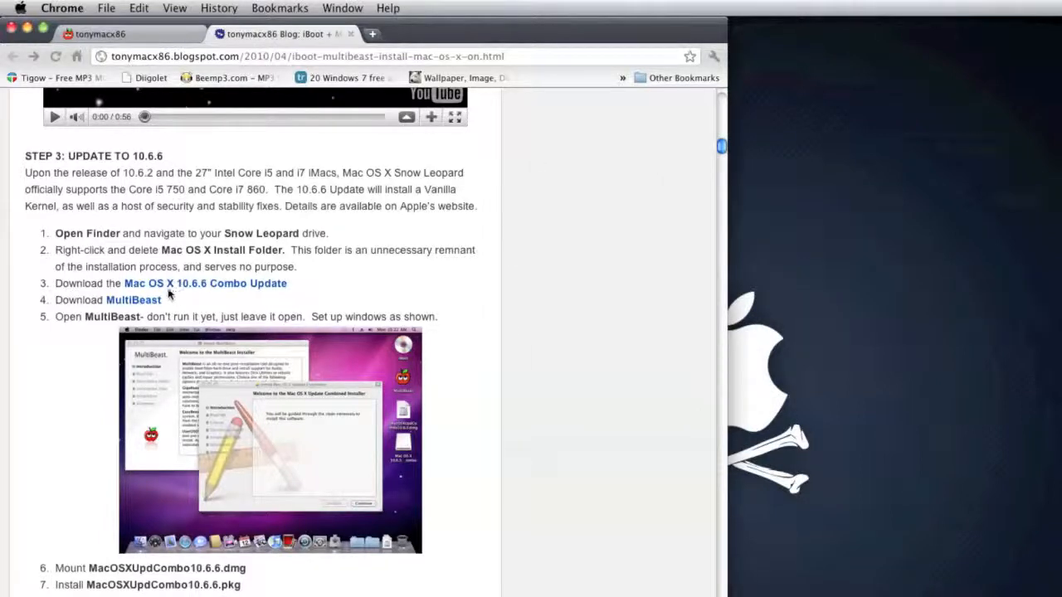
Step: Look over the rest of Step 3 on installing the combo update without rebooting and return to its download links
{"action": "scroll", "coordinate": [249, 373], "scroll_direction": "down", "scroll_amount": 5}
{"action": "mouse_move", "coordinate": [48, 581]}
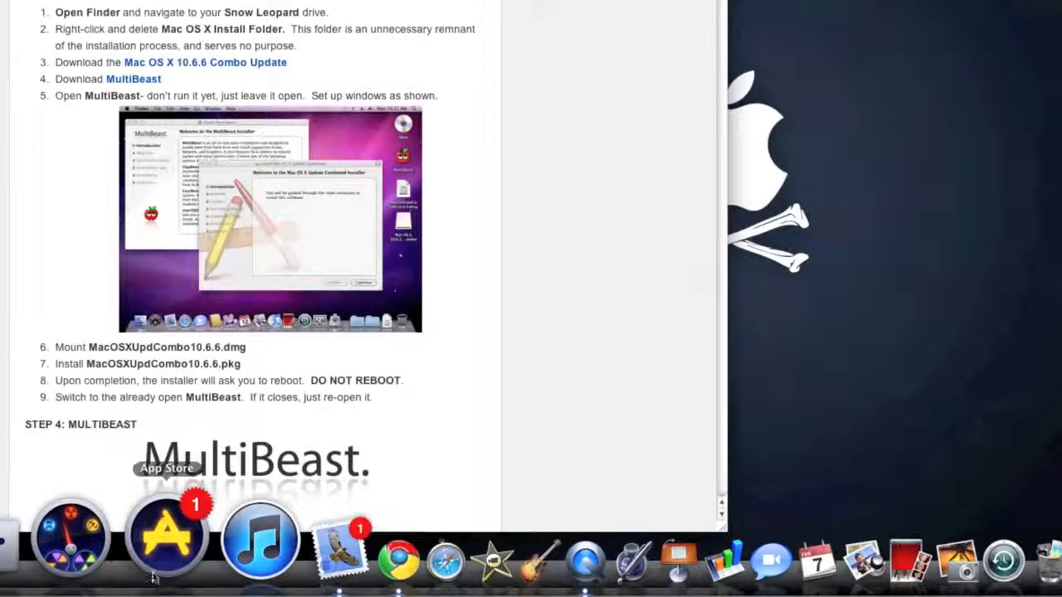
{"action": "scroll", "coordinate": [119, 8], "scroll_direction": "up", "scroll_amount": 1}
{"action": "scroll", "coordinate": [120, 12], "scroll_direction": "up", "scroll_amount": 4}
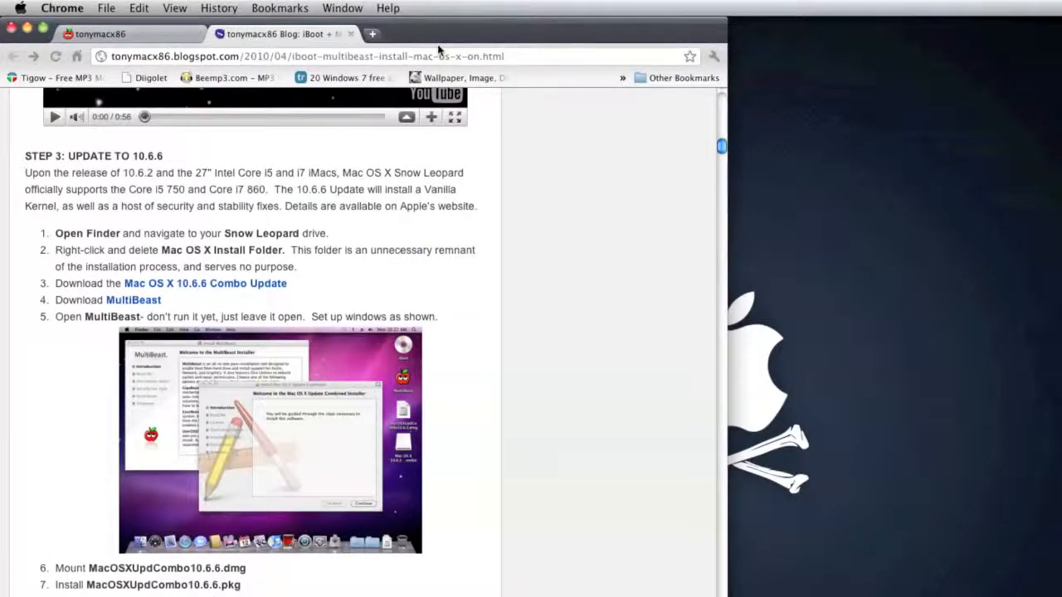
Step: Move the browser window aside to uncover the desktop folders and open the MultiBeast folder
{"action": "left_click_drag", "start_coordinate": [419, 35], "coordinate": [771, 94]}
{"action": "double_click", "coordinate": [31, 133]}
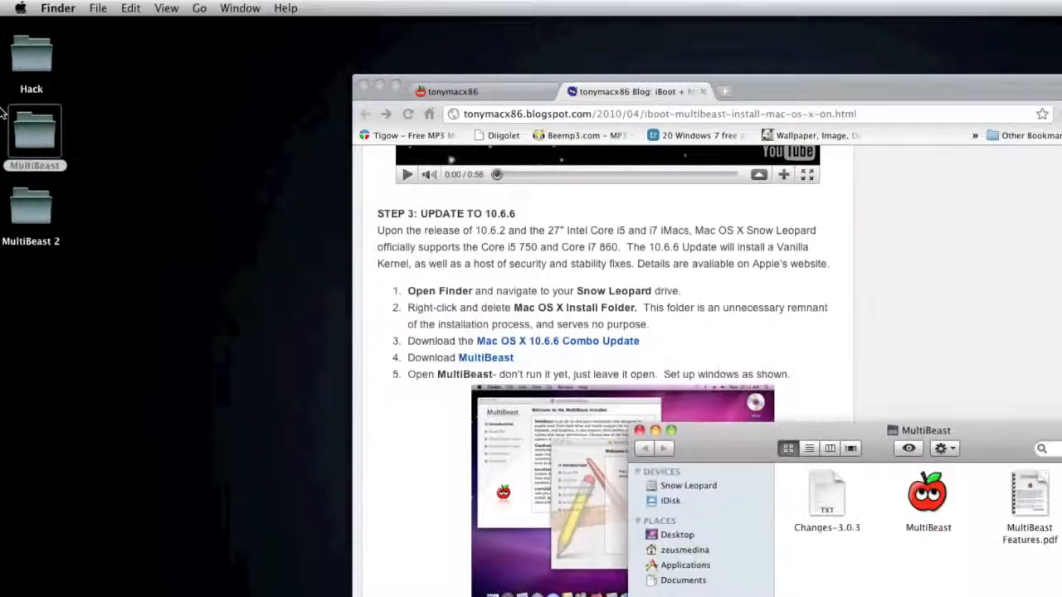
Step: Launch the MultiBeast installer, agree to its license and continue to the custom package list for the Snow Leopard disk
{"action": "left_click_drag", "start_coordinate": [734, 459], "coordinate": [171, 96]}
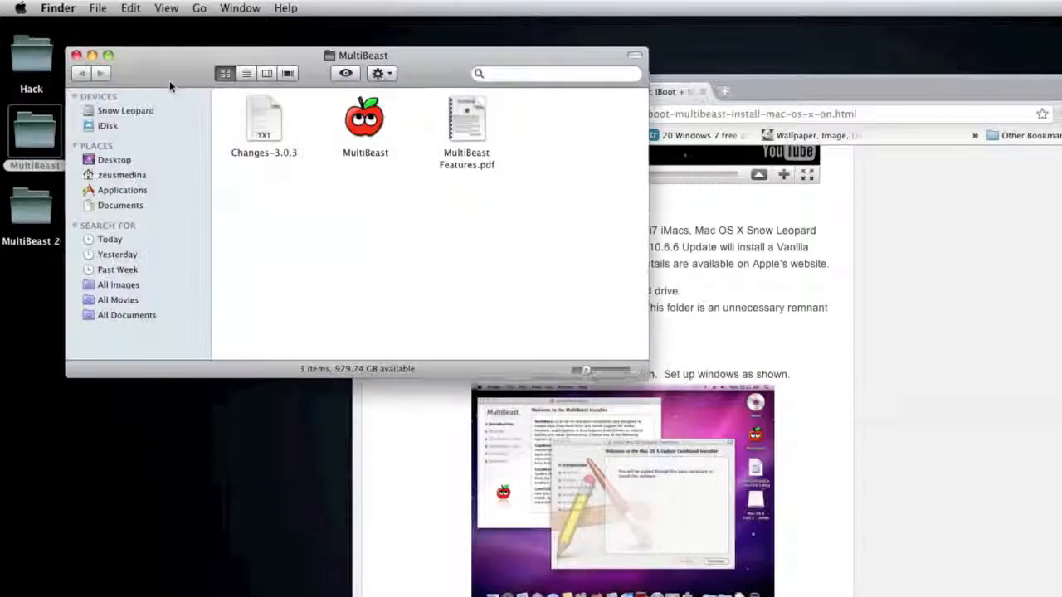
{"action": "double_click", "coordinate": [349, 145]}
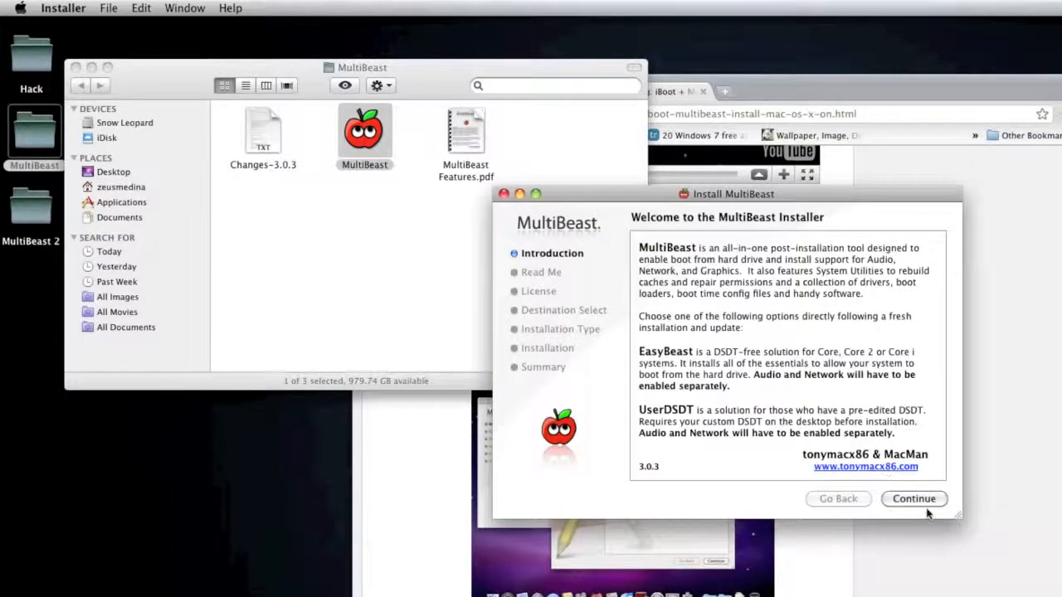
{"action": "left_click", "coordinate": [924, 505]}
{"action": "left_click", "coordinate": [924, 504]}
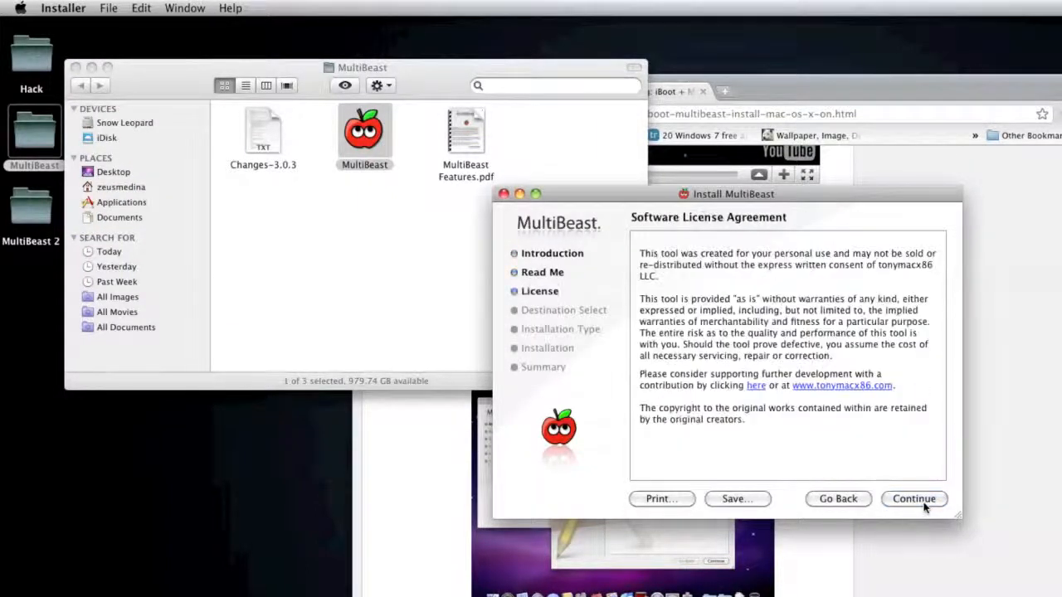
{"action": "left_click", "coordinate": [924, 504]}
{"action": "left_click", "coordinate": [871, 311]}
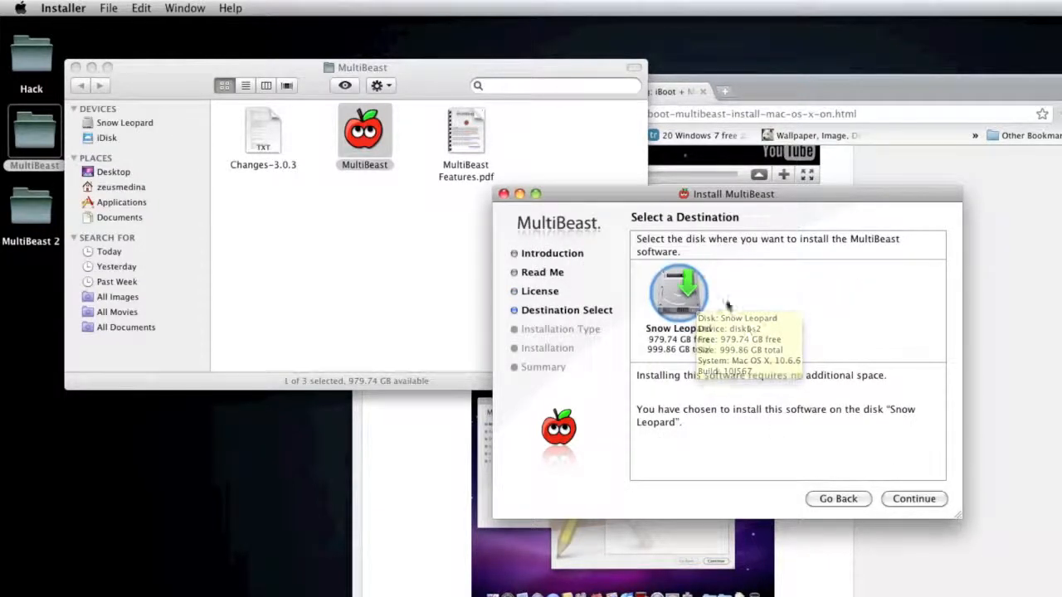
{"action": "left_click", "coordinate": [913, 498]}
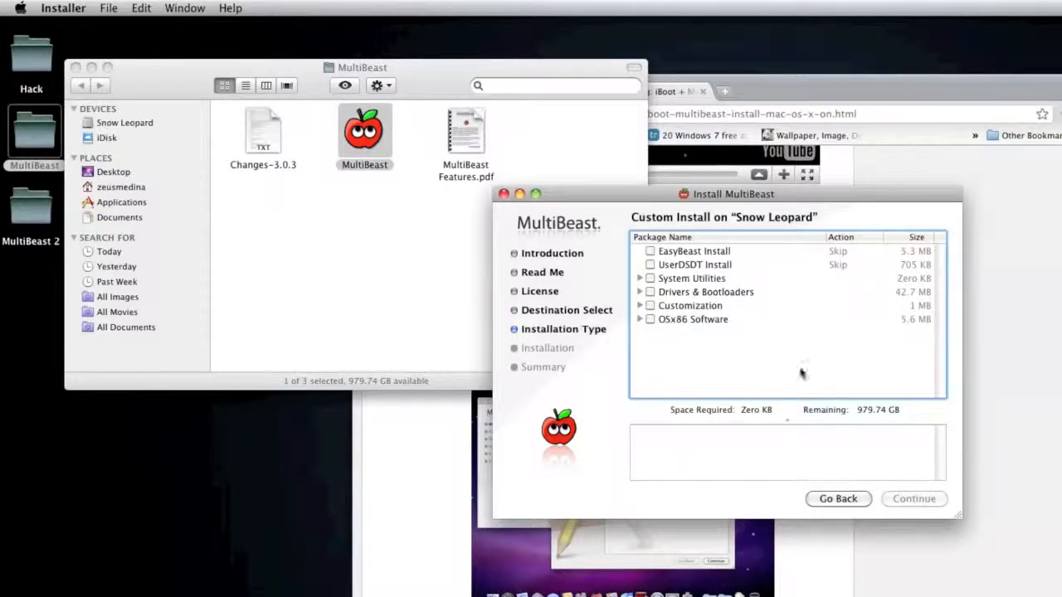
{"action": "left_click_drag", "start_coordinate": [662, 201], "coordinate": [488, 163]}
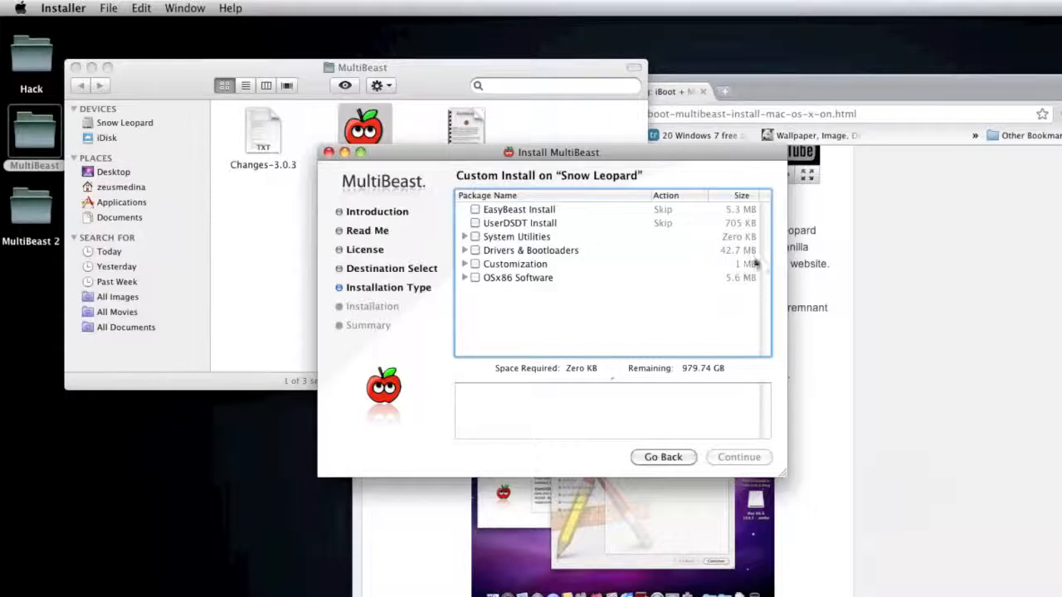
Step: Switch to the tonymacx86 blog in Chrome and open the DSDT Database page
{"action": "left_click", "coordinate": [843, 253]}
{"action": "scroll", "coordinate": [844, 253], "scroll_direction": "up", "scroll_amount": 3}
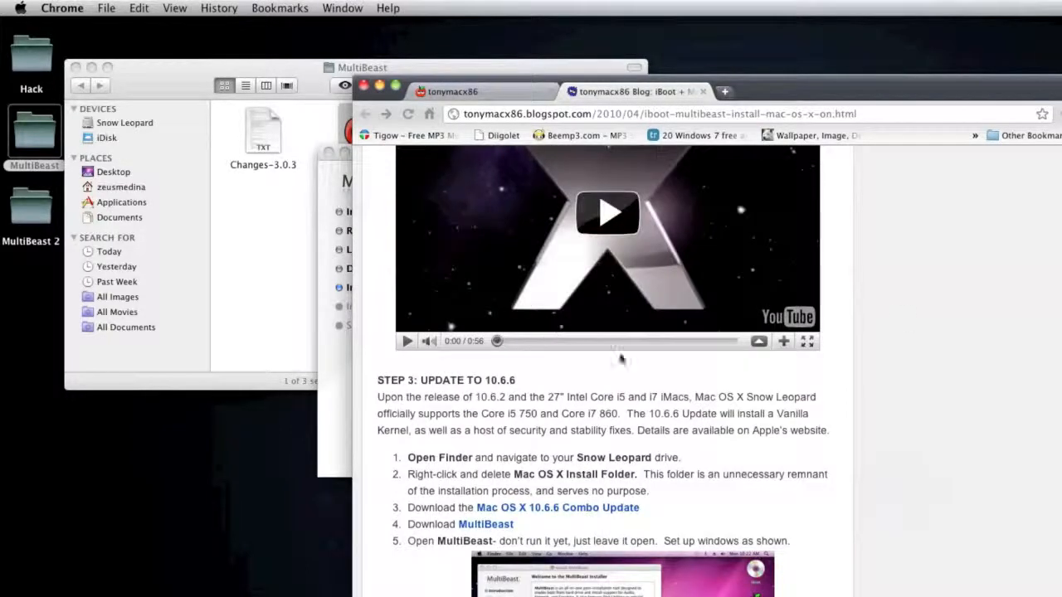
{"action": "scroll", "coordinate": [950, 340], "scroll_direction": "up", "scroll_amount": 6}
{"action": "scroll", "coordinate": [950, 340], "scroll_direction": "up", "scroll_amount": 10}
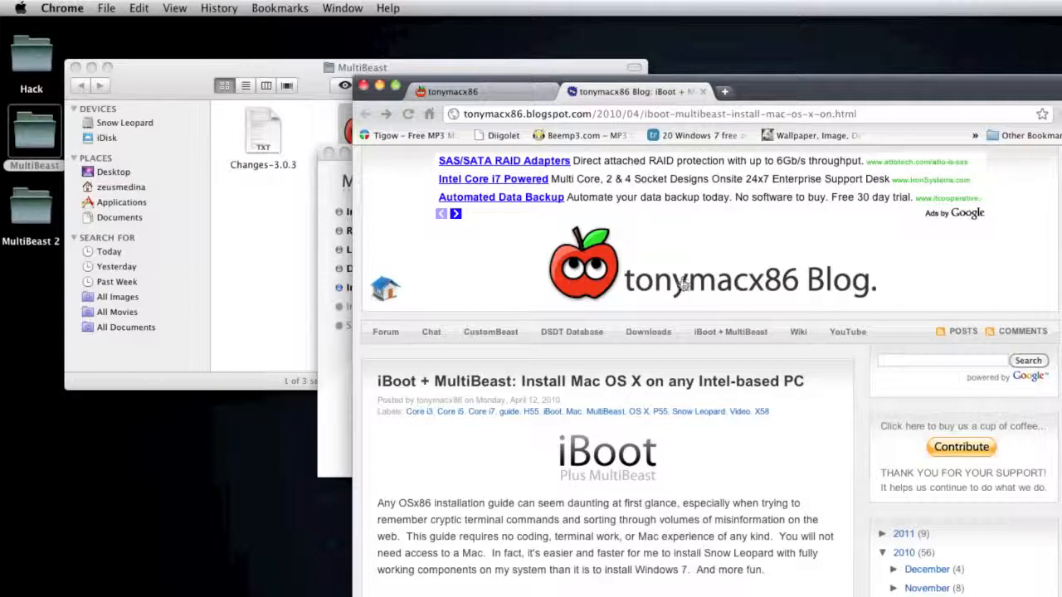
{"action": "left_click", "coordinate": [584, 333]}
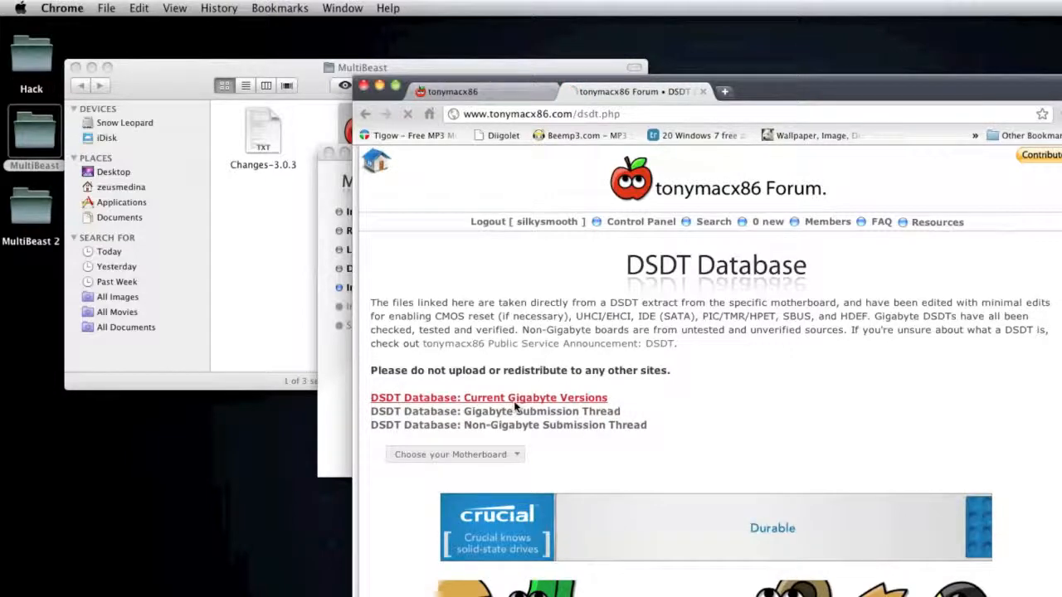
Step: Open the Current Gigabyte Versions topic and look through its motherboard, revision and BIOS tables
{"action": "left_click", "coordinate": [519, 402]}
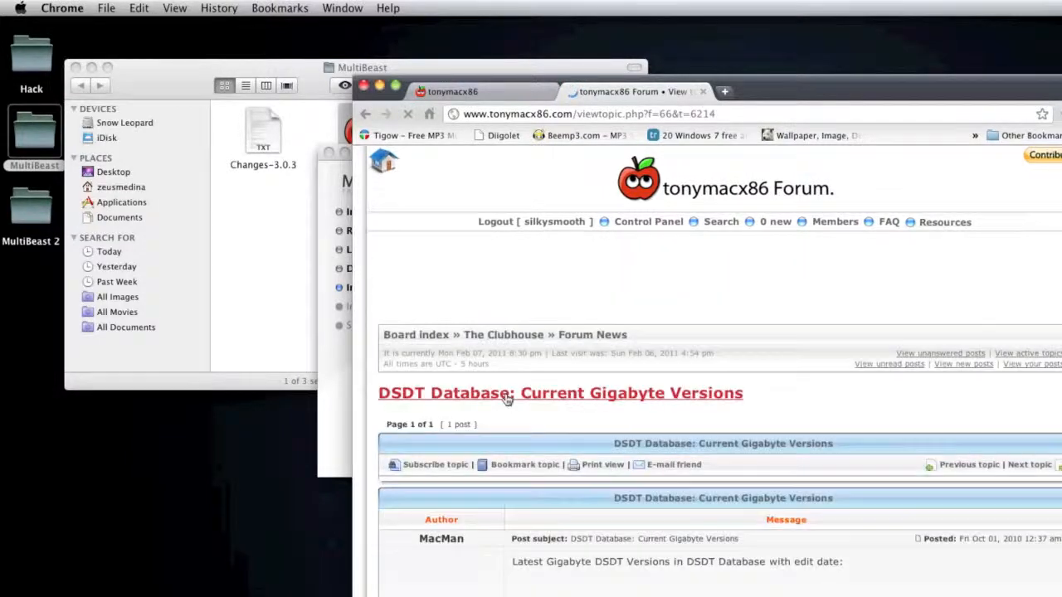
{"action": "scroll", "coordinate": [651, 521], "scroll_direction": "down", "scroll_amount": 10}
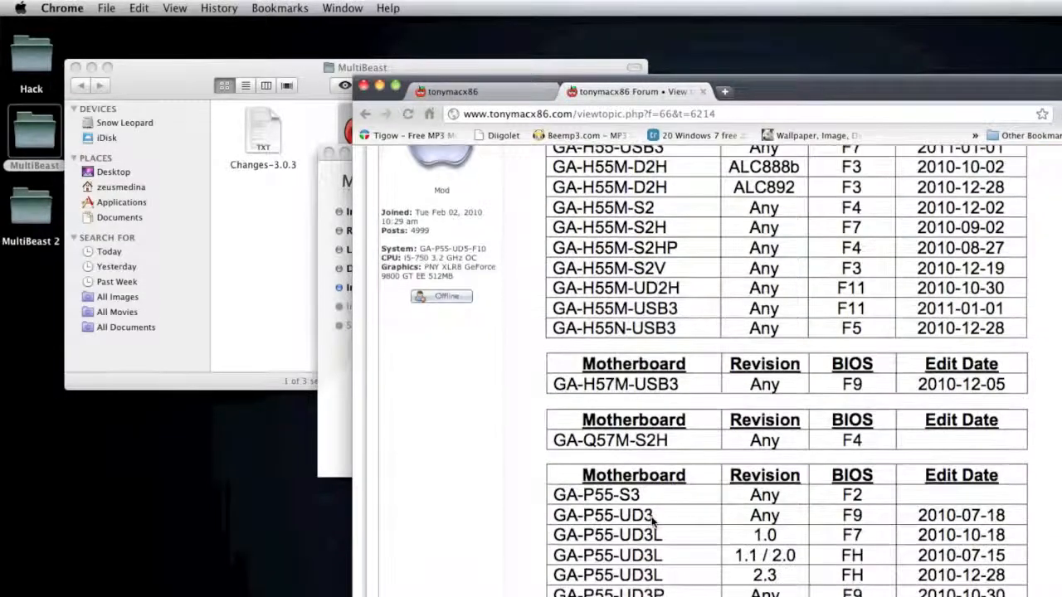
{"action": "scroll", "coordinate": [654, 521], "scroll_direction": "down", "scroll_amount": 9}
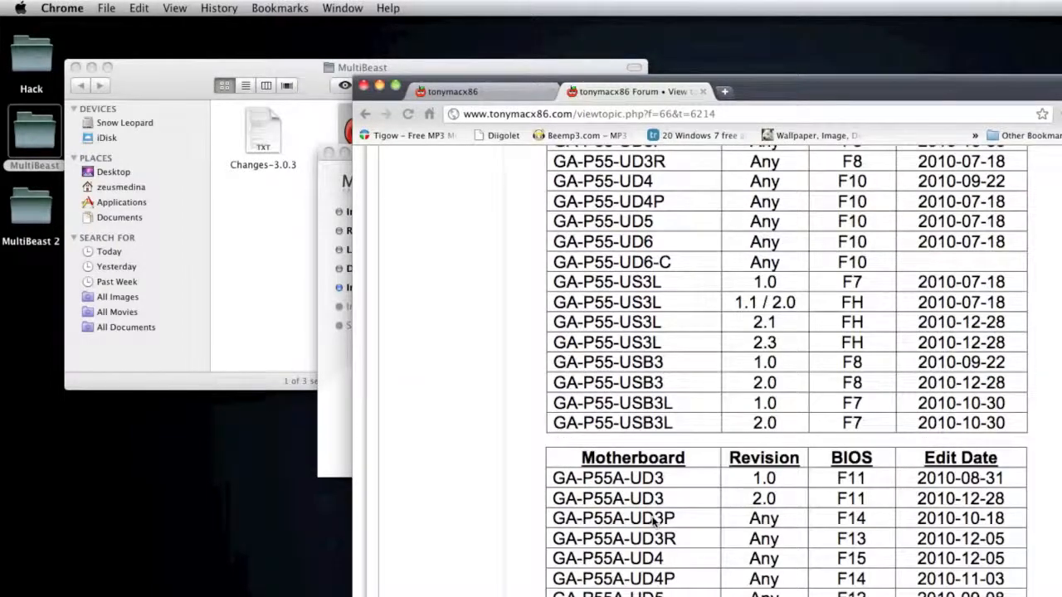
{"action": "scroll", "coordinate": [655, 519], "scroll_direction": "down", "scroll_amount": 3}
{"action": "scroll", "coordinate": [658, 510], "scroll_direction": "down", "scroll_amount": 10}
{"action": "scroll", "coordinate": [659, 510], "scroll_direction": "up", "scroll_amount": 20}
{"action": "scroll", "coordinate": [647, 511], "scroll_direction": "down", "scroll_amount": 5}
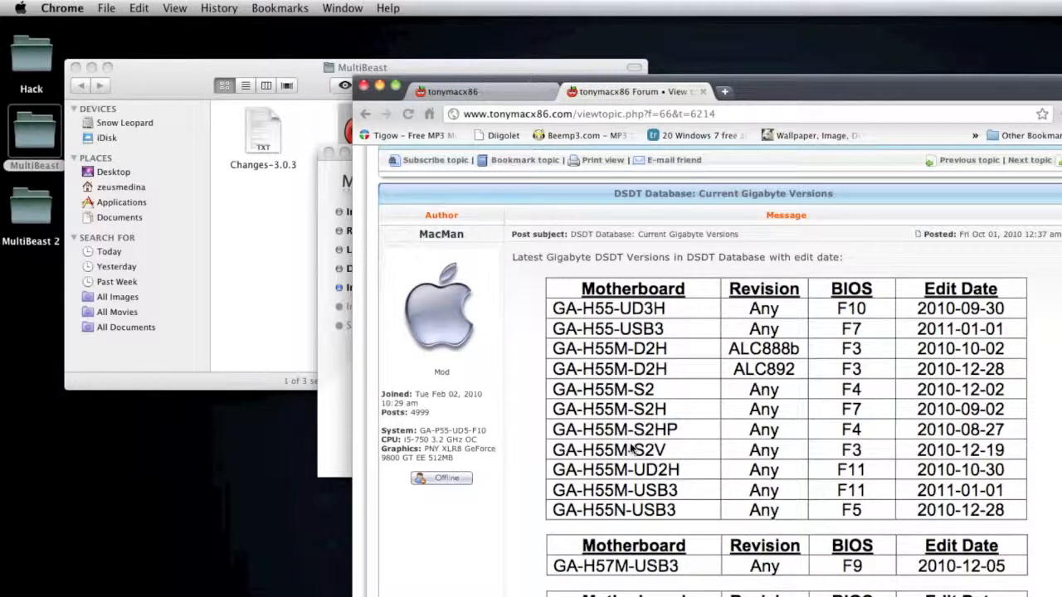
Step: Return to the DSDT Database page and browse the Gigabyte P55 models in the motherboard chooser
{"action": "left_click", "coordinate": [365, 112]}
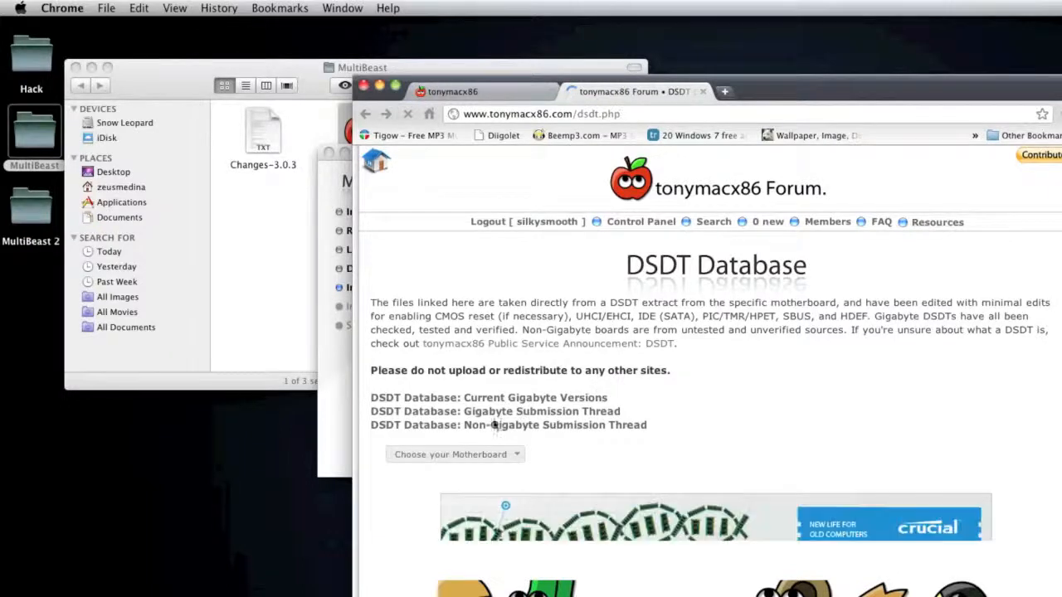
{"action": "left_click", "coordinate": [475, 454]}
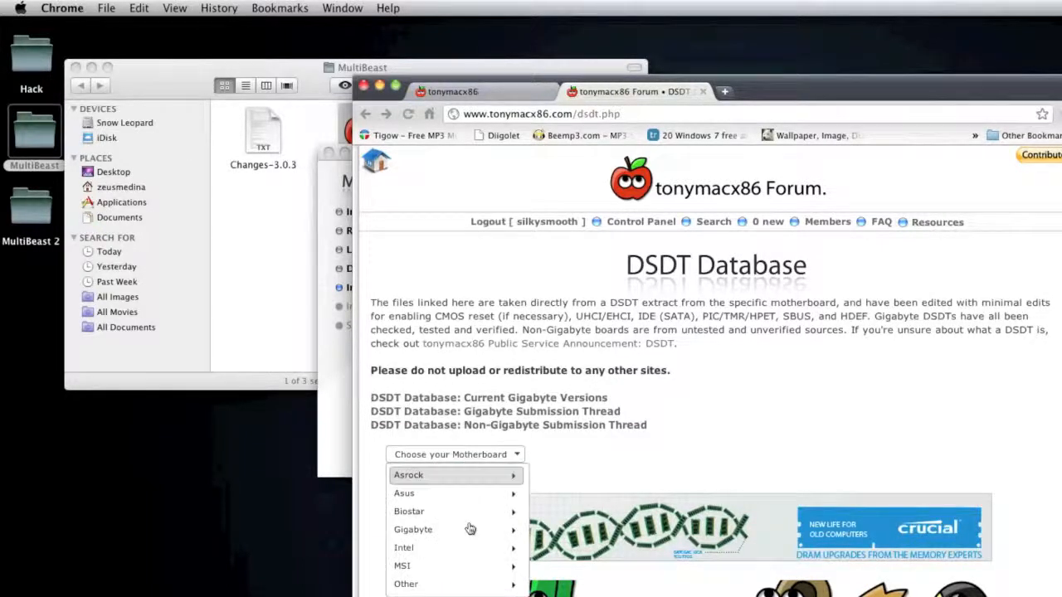
{"action": "mouse_move", "coordinate": [502, 537]}
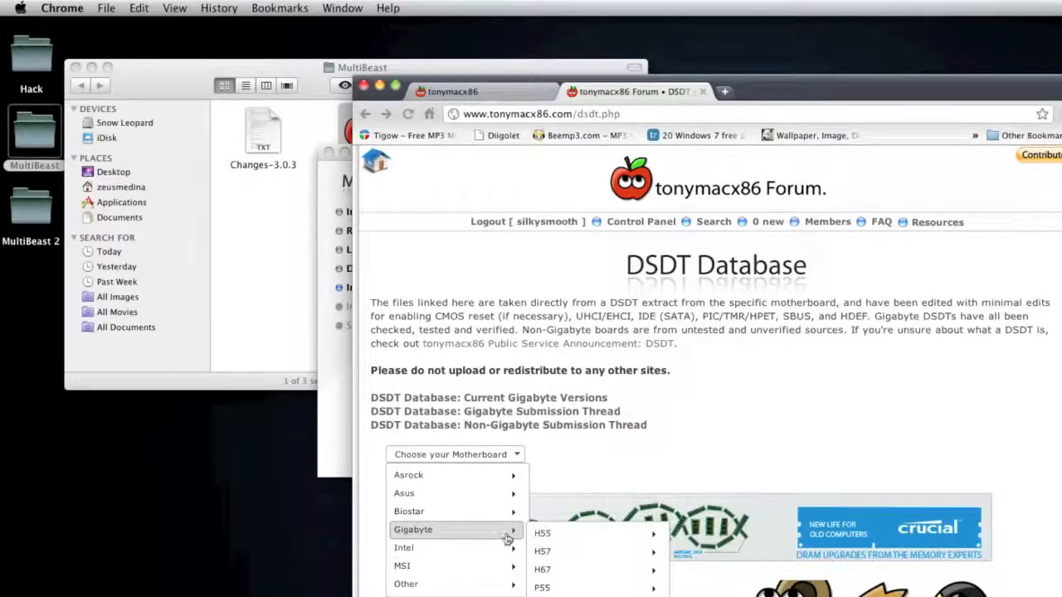
{"action": "mouse_move", "coordinate": [560, 588]}
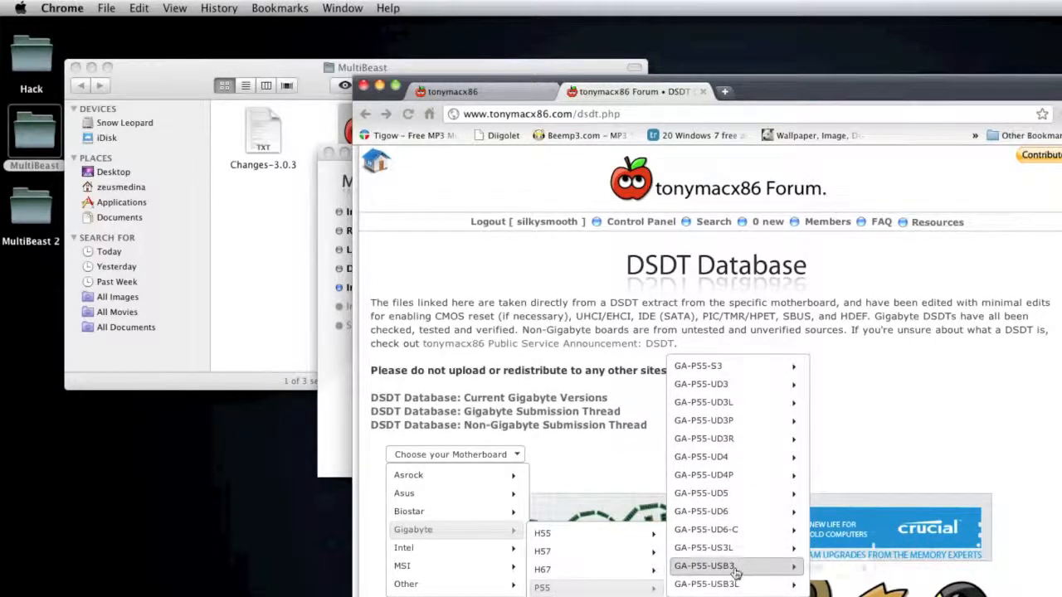
{"action": "mouse_move", "coordinate": [730, 567]}
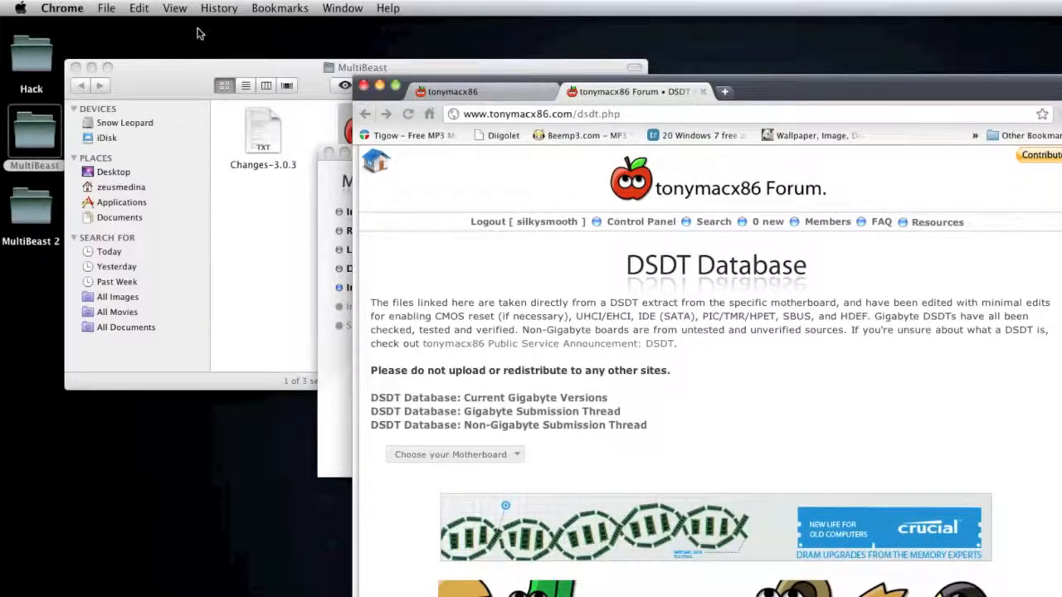
Step: Switch to the MultiBeast installer, select the UserDSDT Install package and read through its description
{"action": "left_click", "coordinate": [349, 173]}
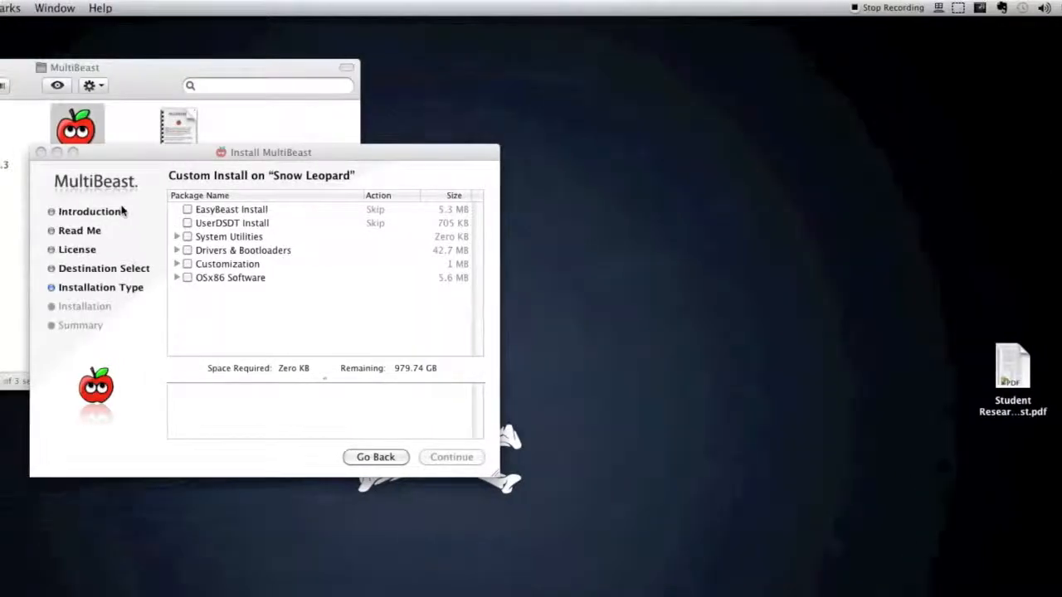
{"action": "left_click", "coordinate": [145, 191]}
{"action": "left_click", "coordinate": [188, 223]}
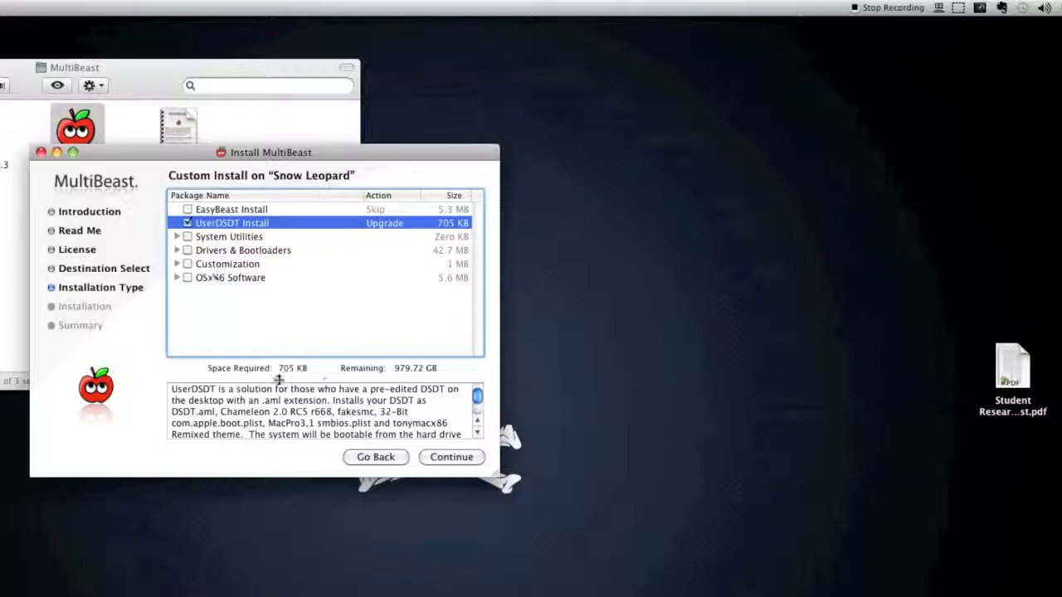
{"action": "scroll", "coordinate": [336, 401], "scroll_direction": "down", "scroll_amount": 4}
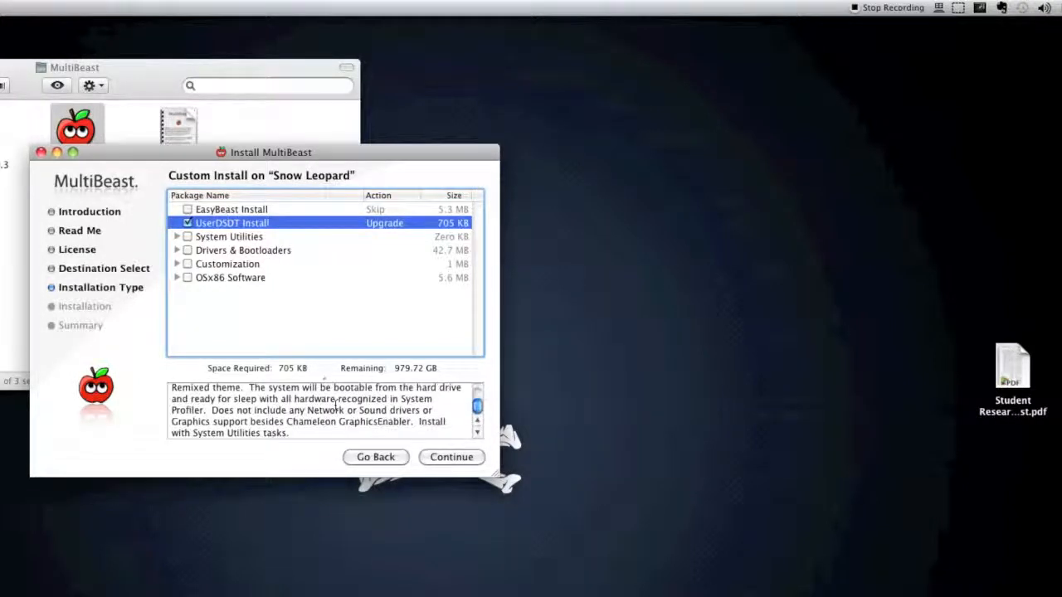
{"action": "scroll", "coordinate": [308, 425], "scroll_direction": "up", "scroll_amount": 4}
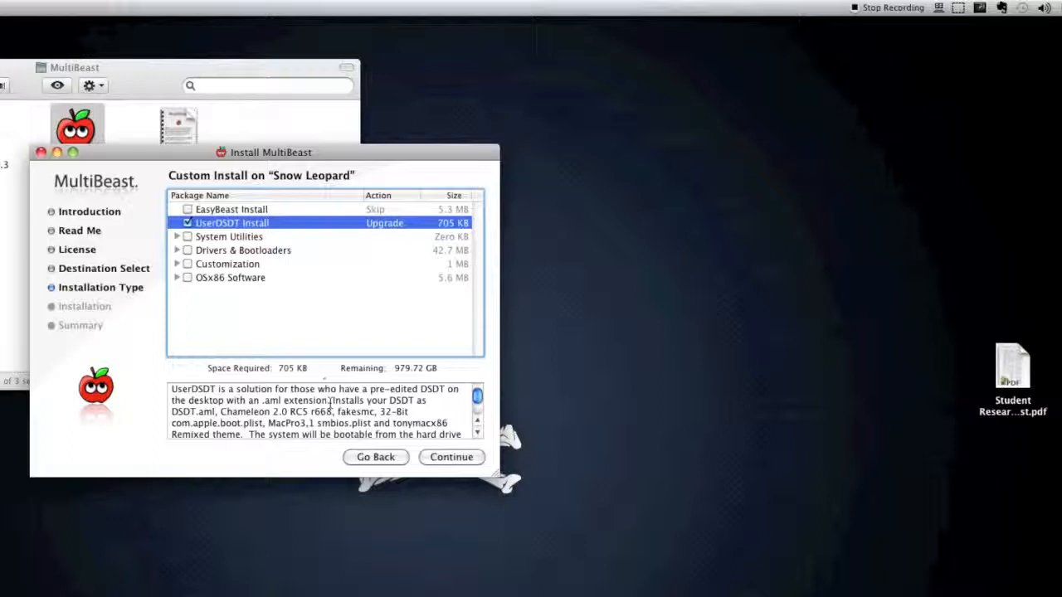
Step: Clear UserDSDT Install, select EasyBeast Install instead and read through its description
{"action": "left_click", "coordinate": [189, 223]}
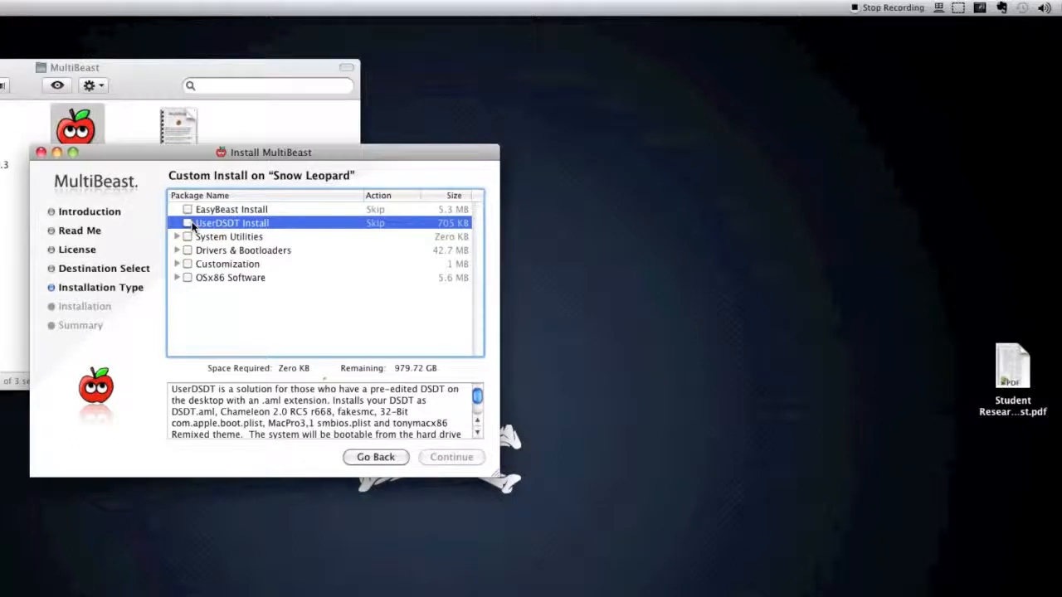
{"action": "left_click", "coordinate": [190, 223]}
{"action": "left_click", "coordinate": [189, 223]}
{"action": "left_click", "coordinate": [188, 209]}
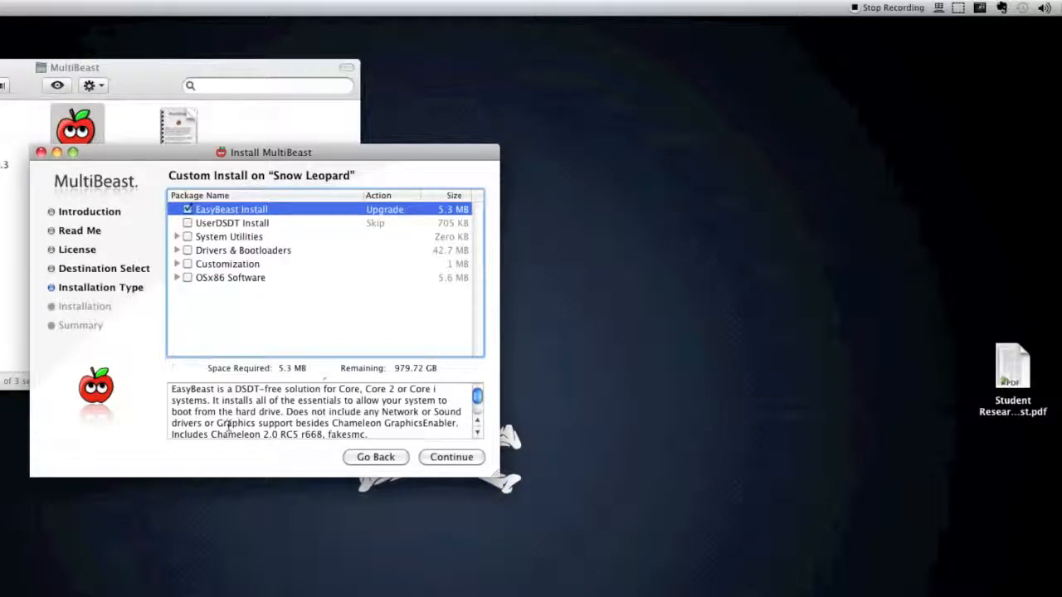
{"action": "scroll", "coordinate": [206, 391], "scroll_direction": "down", "scroll_amount": 3}
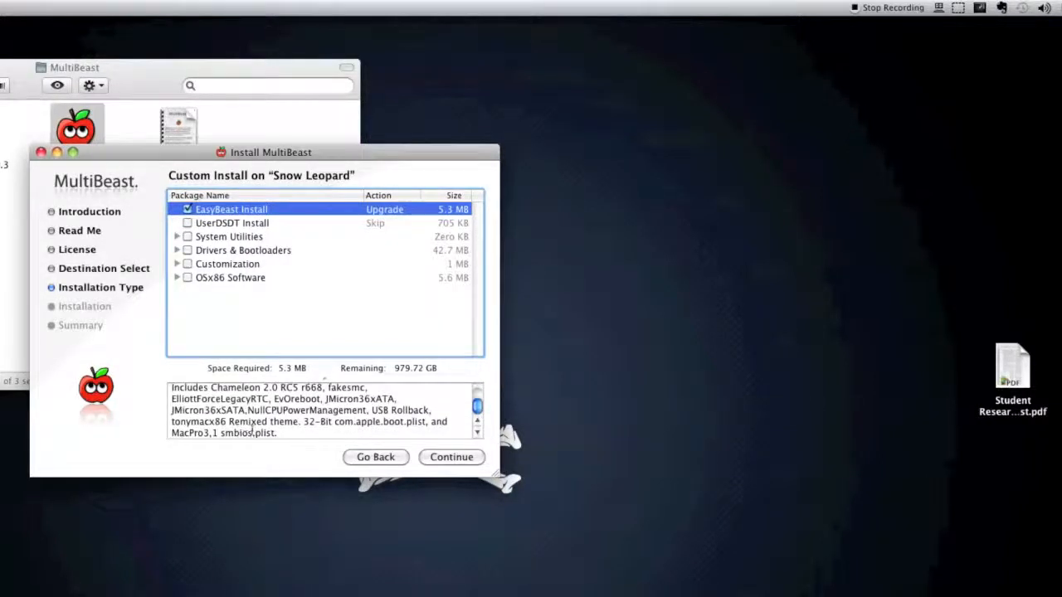
{"action": "scroll", "coordinate": [252, 429], "scroll_direction": "up", "scroll_amount": 3}
{"action": "scroll", "coordinate": [284, 432], "scroll_direction": "down", "scroll_amount": 3}
Step: Try selecting UserDSDT Install together with EasyBeast Install, clear UserDSDT Install and reread its description
{"action": "left_click", "coordinate": [188, 209]}
{"action": "left_click", "coordinate": [187, 223]}
{"action": "left_click", "coordinate": [187, 209]}
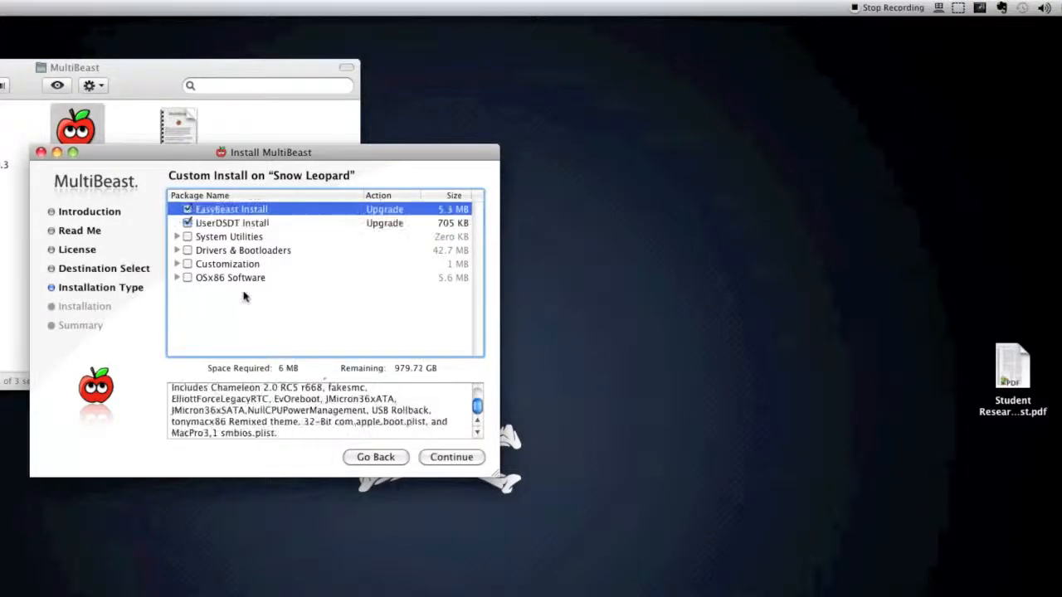
{"action": "left_click", "coordinate": [187, 223]}
{"action": "scroll", "coordinate": [267, 433], "scroll_direction": "up", "scroll_amount": 3}
{"action": "scroll", "coordinate": [267, 433], "scroll_direction": "down", "scroll_amount": 3}
{"action": "scroll", "coordinate": [308, 438], "scroll_direction": "up", "scroll_amount": 3}
{"action": "scroll", "coordinate": [308, 439], "scroll_direction": "down", "scroll_amount": 3}
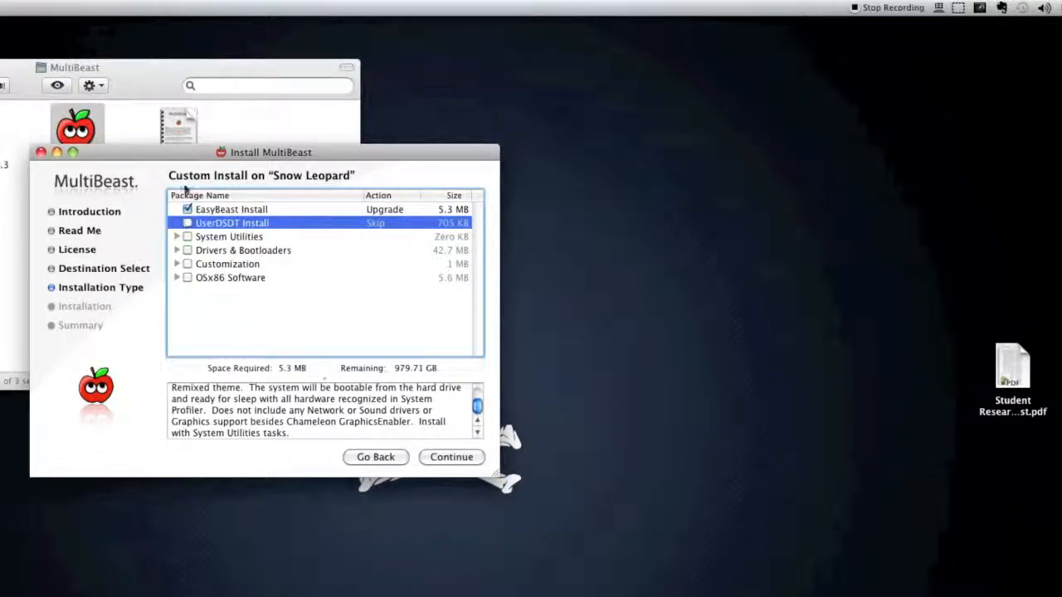
Step: Clear EasyBeast Install, select UserDSDT Install alone and deselect it again
{"action": "left_click", "coordinate": [189, 209]}
{"action": "left_click", "coordinate": [189, 209]}
{"action": "left_click", "coordinate": [187, 210]}
{"action": "left_click", "coordinate": [187, 223]}
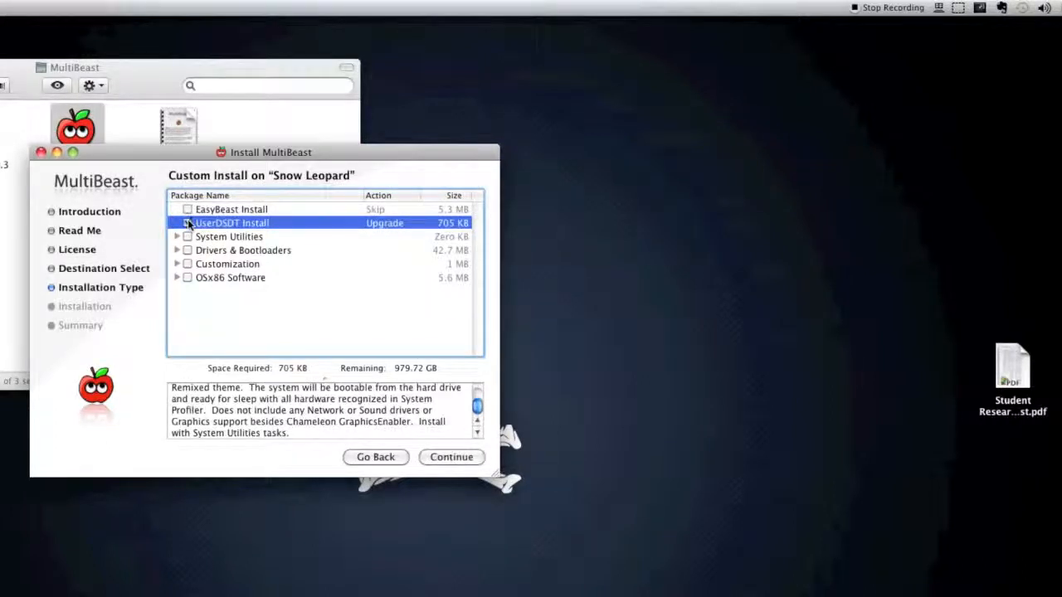
{"action": "left_click", "coordinate": [188, 223]}
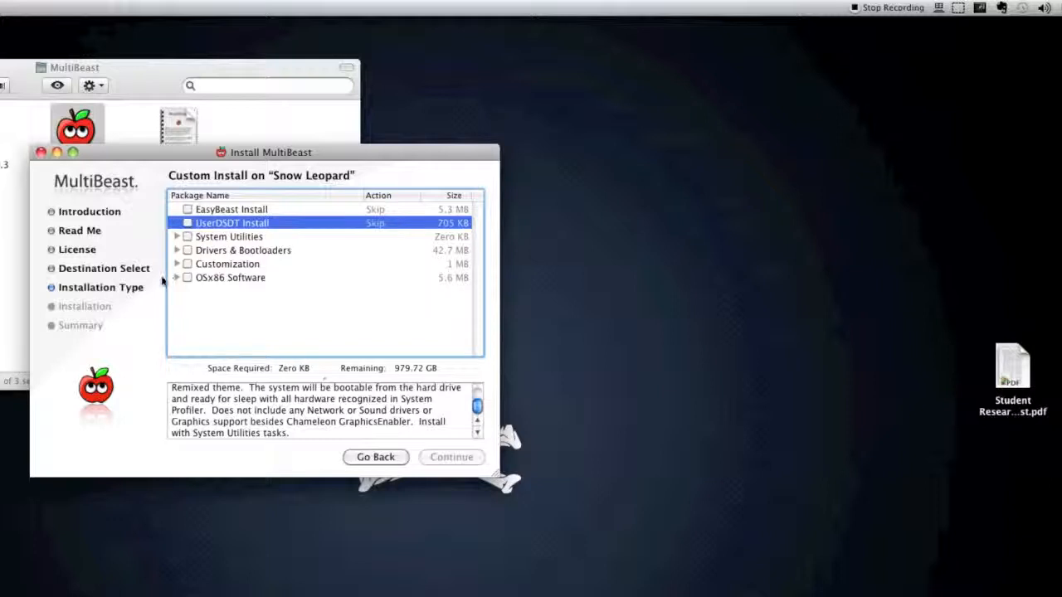
Step: Select System Utilities, review its Rebuild Caches and Repair Permissions items, and select UserDSDT Install as well
{"action": "left_click", "coordinate": [188, 237]}
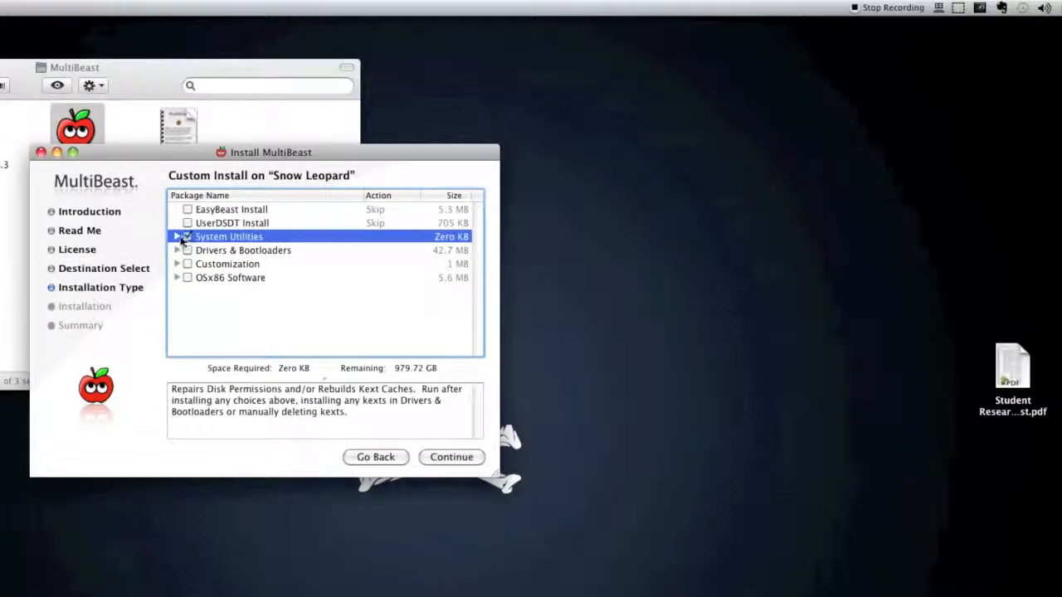
{"action": "left_click", "coordinate": [176, 236]}
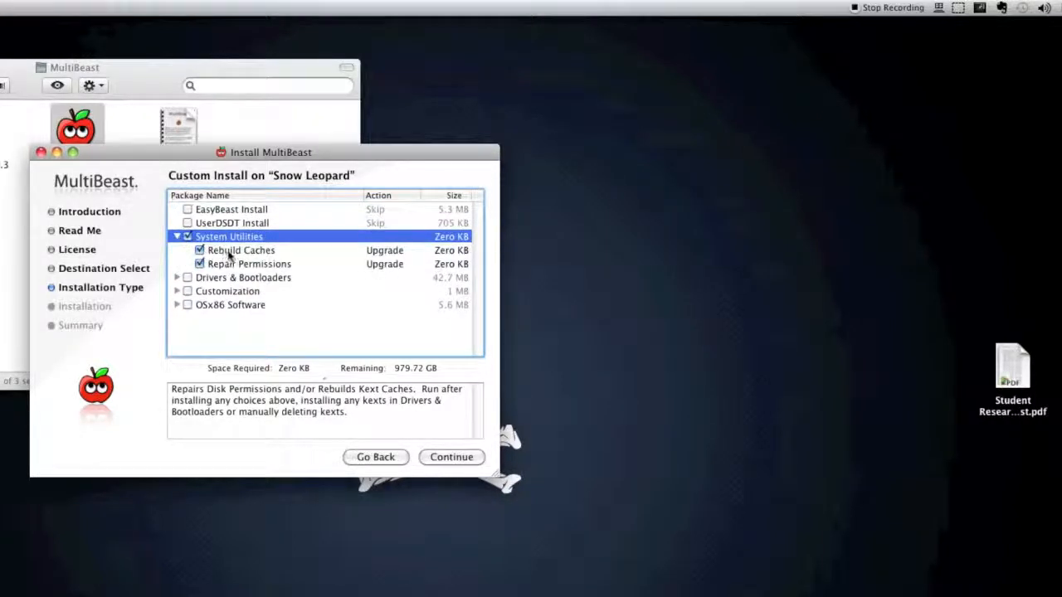
{"action": "left_click", "coordinate": [176, 237]}
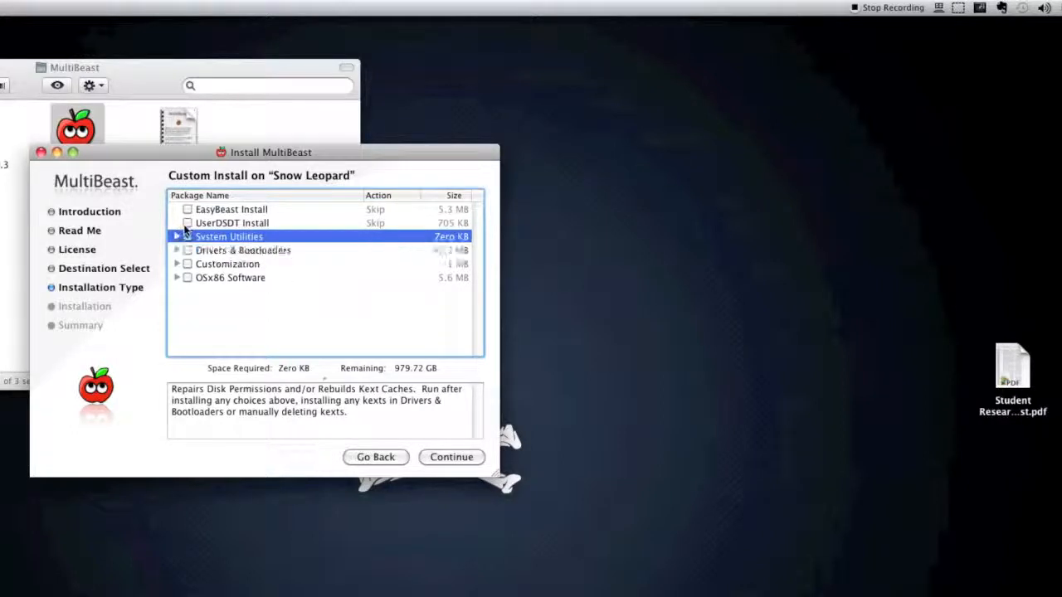
{"action": "left_click", "coordinate": [187, 223]}
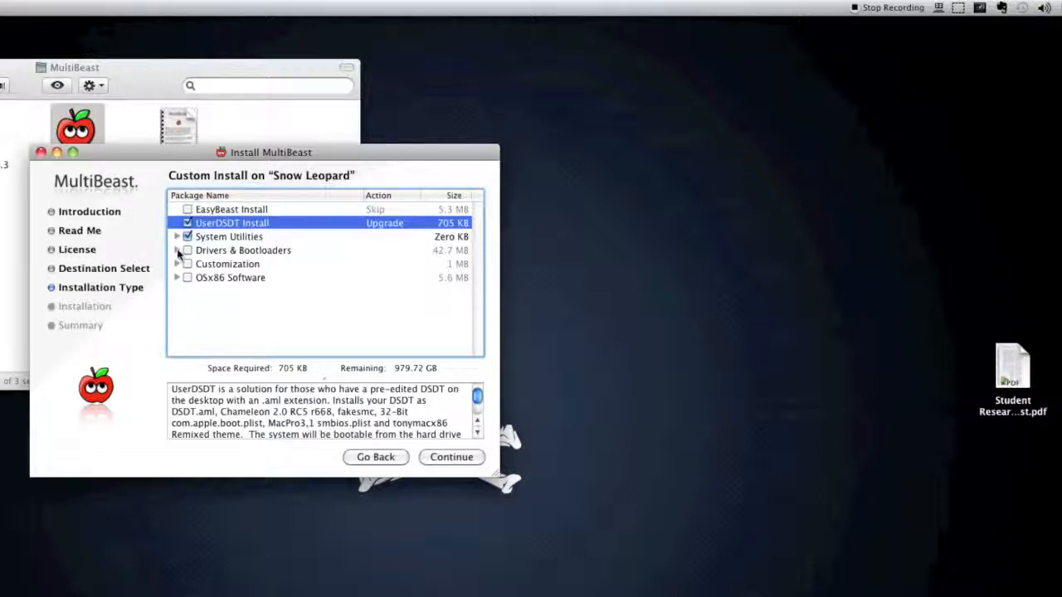
Step: Expand Drivers & Bootloaders through Kexts & Enablers and Audio to Realtek ALC8xx, selecting ALC8xxHDA and AppleHDA Rollback
{"action": "left_click", "coordinate": [177, 250]}
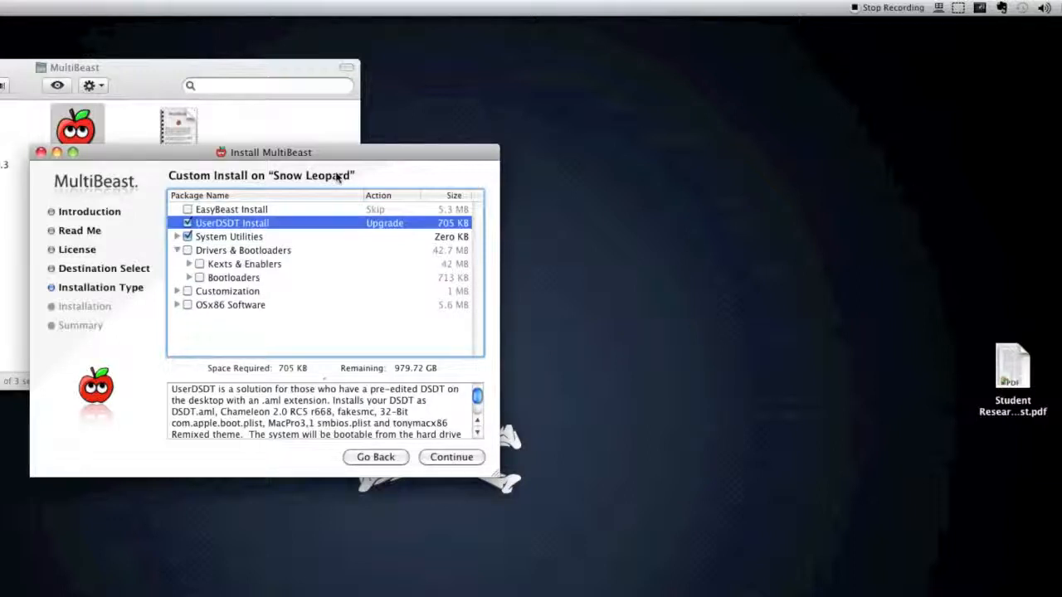
{"action": "left_click", "coordinate": [353, 140]}
{"action": "left_click", "coordinate": [365, 154]}
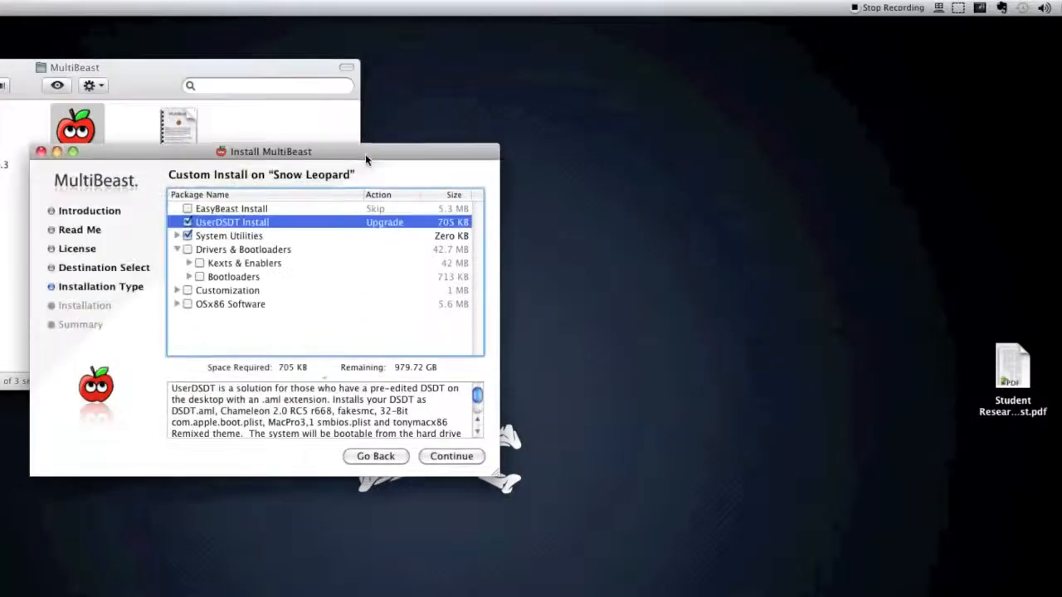
{"action": "left_click_drag", "start_coordinate": [409, 147], "coordinate": [432, 149]}
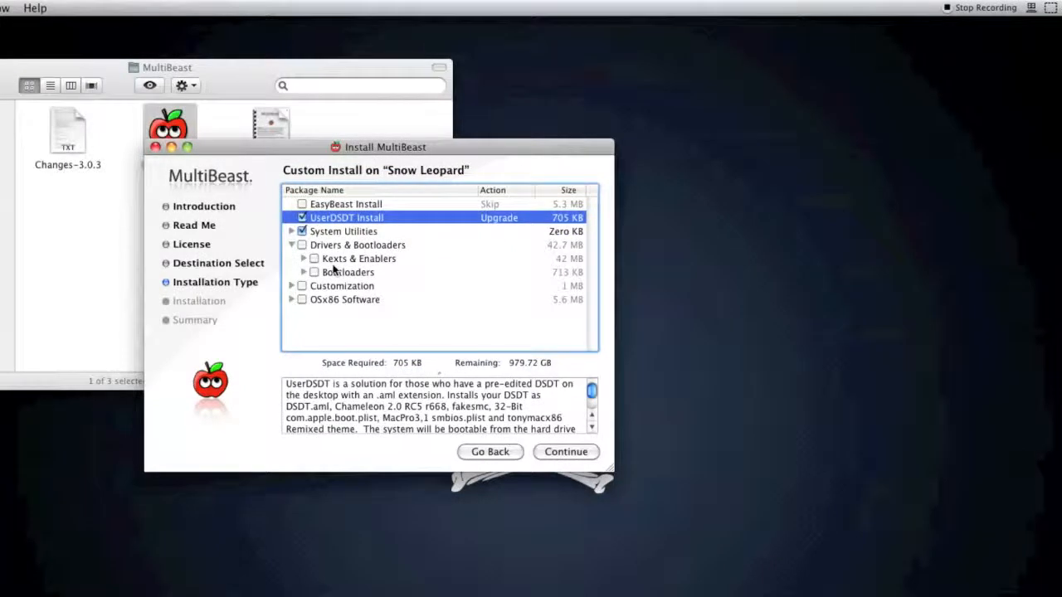
{"action": "left_click", "coordinate": [303, 259]}
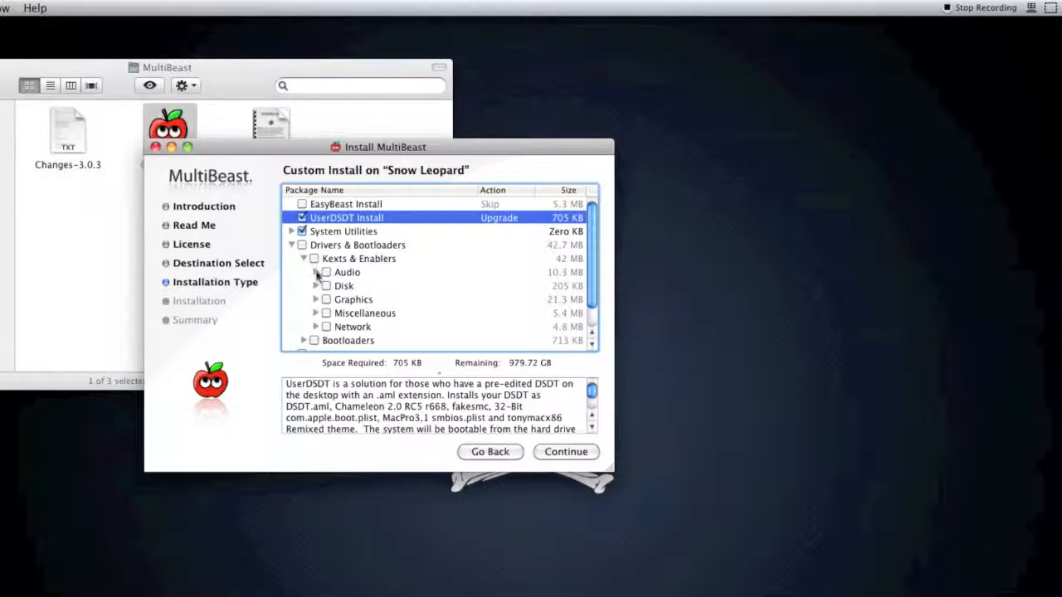
{"action": "left_click", "coordinate": [316, 272]}
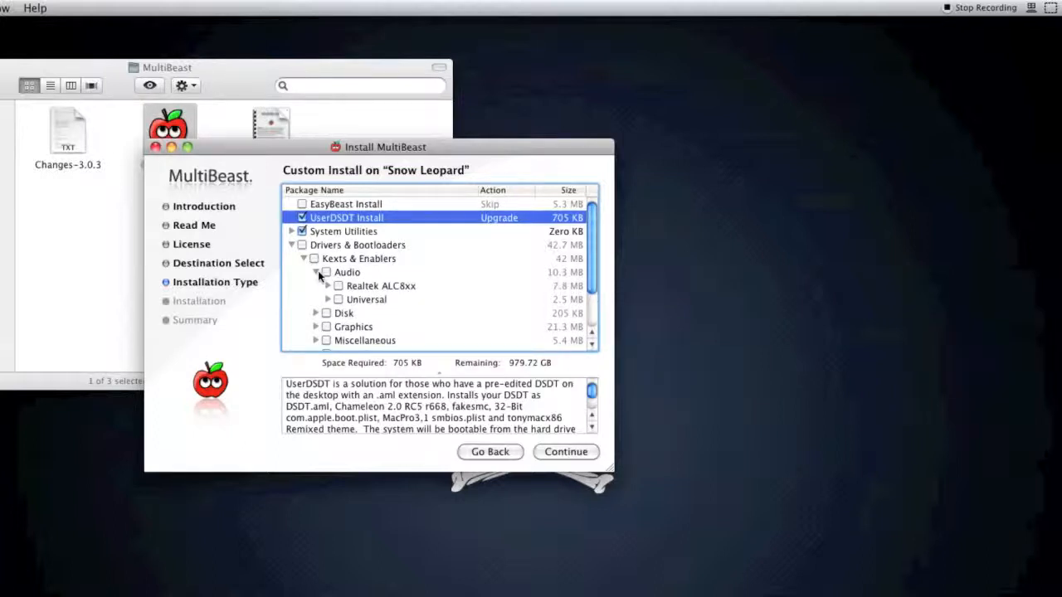
{"action": "left_click", "coordinate": [328, 285]}
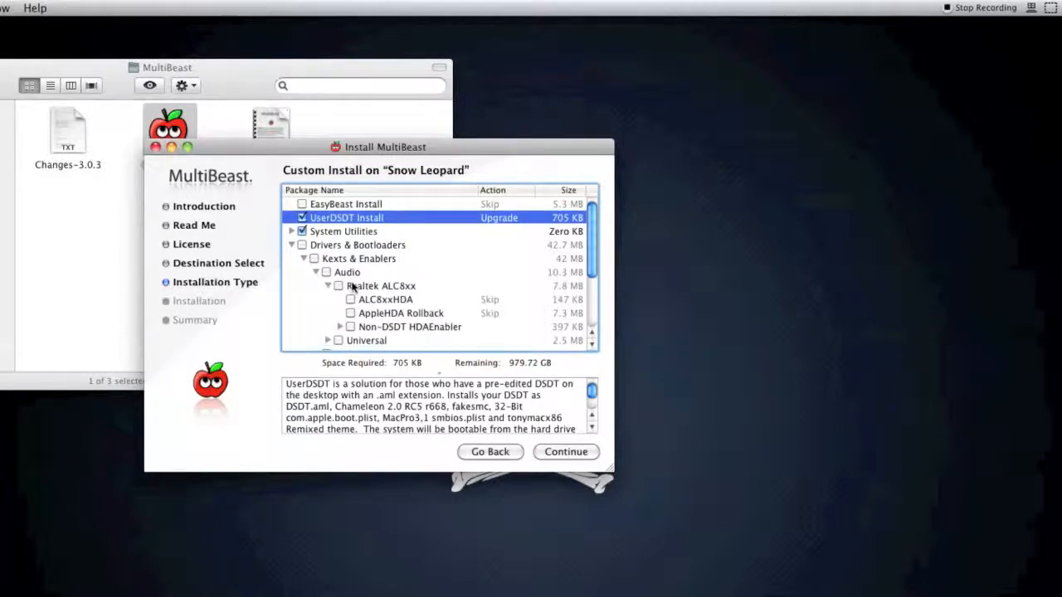
{"action": "left_click", "coordinate": [351, 299]}
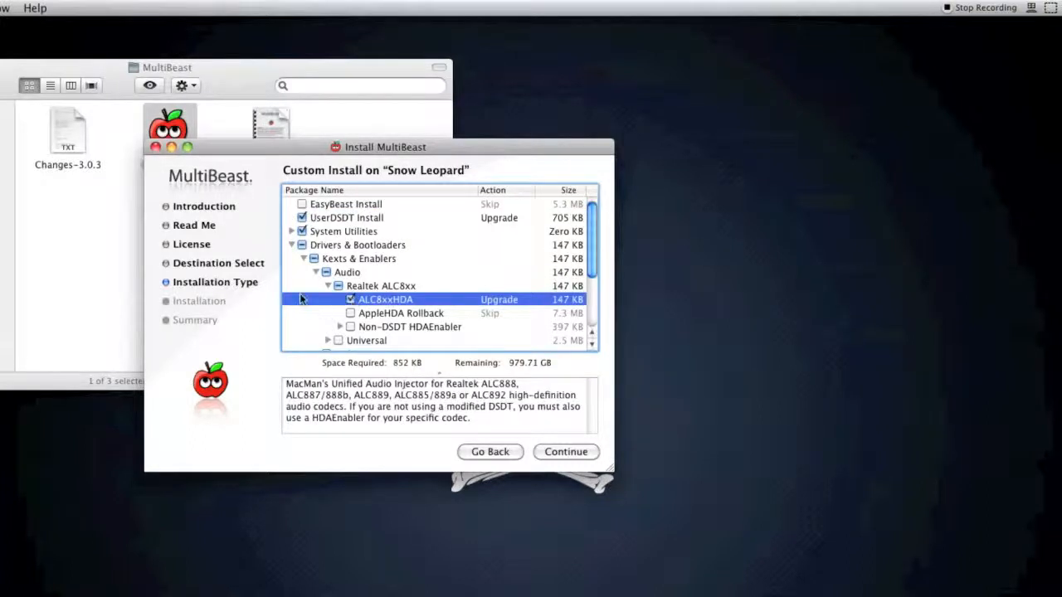
{"action": "left_click", "coordinate": [351, 314]}
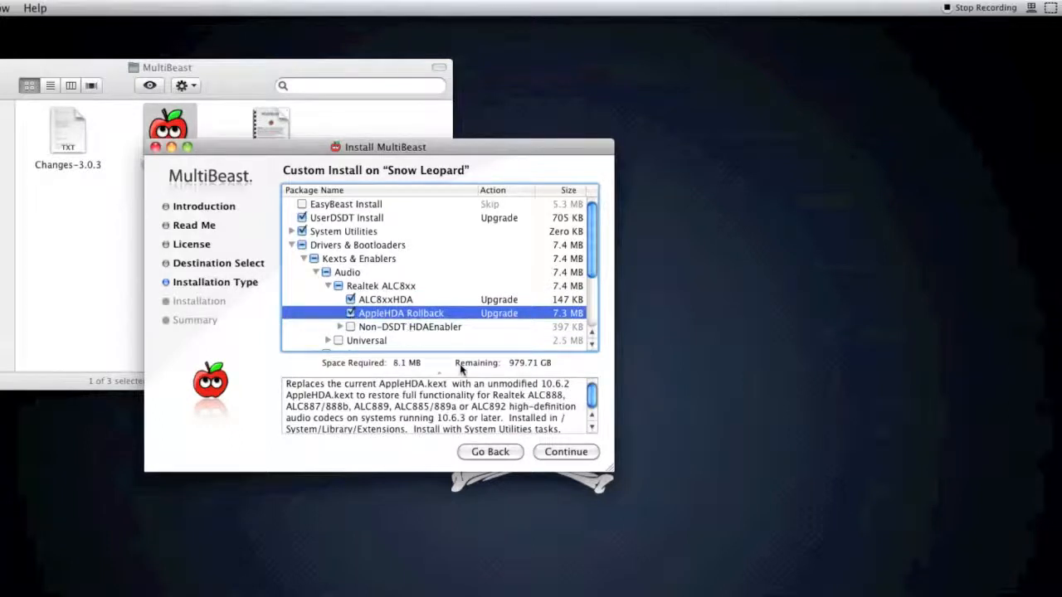
Step: Read the AppleHDA Rollback and ALC8xxHDA descriptions for supported codecs and examine the codec options under Non-DSDT HDAEnabler
{"action": "left_click_drag", "start_coordinate": [493, 395], "coordinate": [551, 407]}
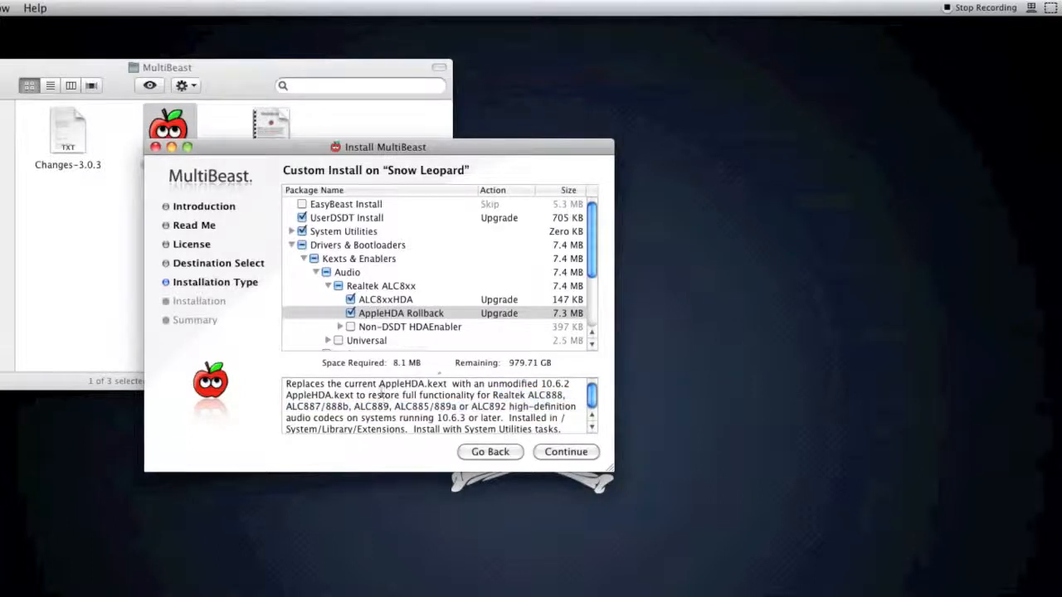
{"action": "left_click", "coordinate": [365, 305]}
{"action": "left_click_drag", "start_coordinate": [304, 396], "coordinate": [509, 395]}
{"action": "left_click", "coordinate": [510, 395]}
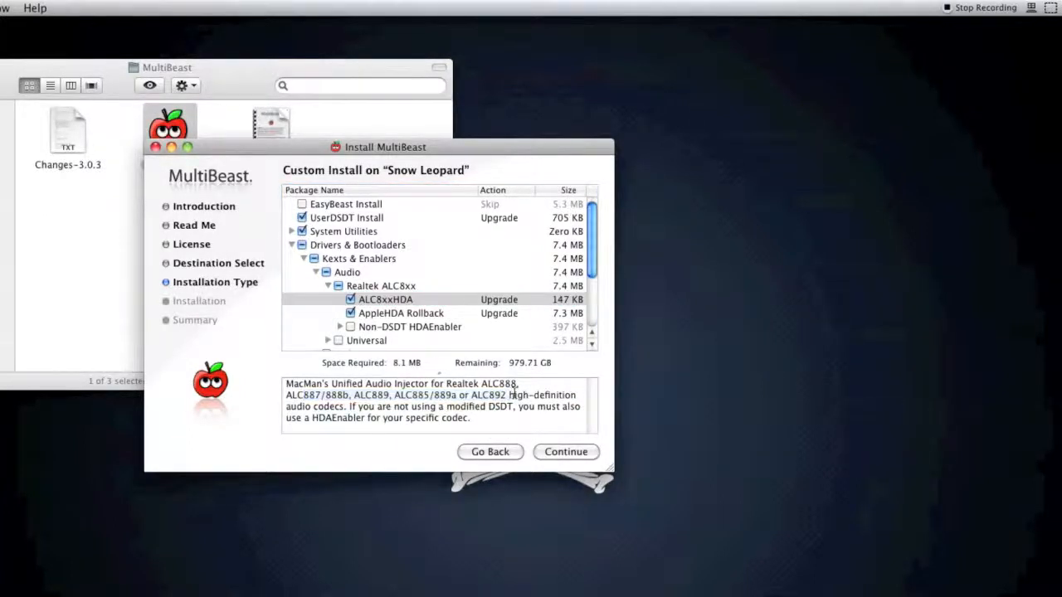
{"action": "scroll", "coordinate": [381, 323], "scroll_direction": "down", "scroll_amount": 1}
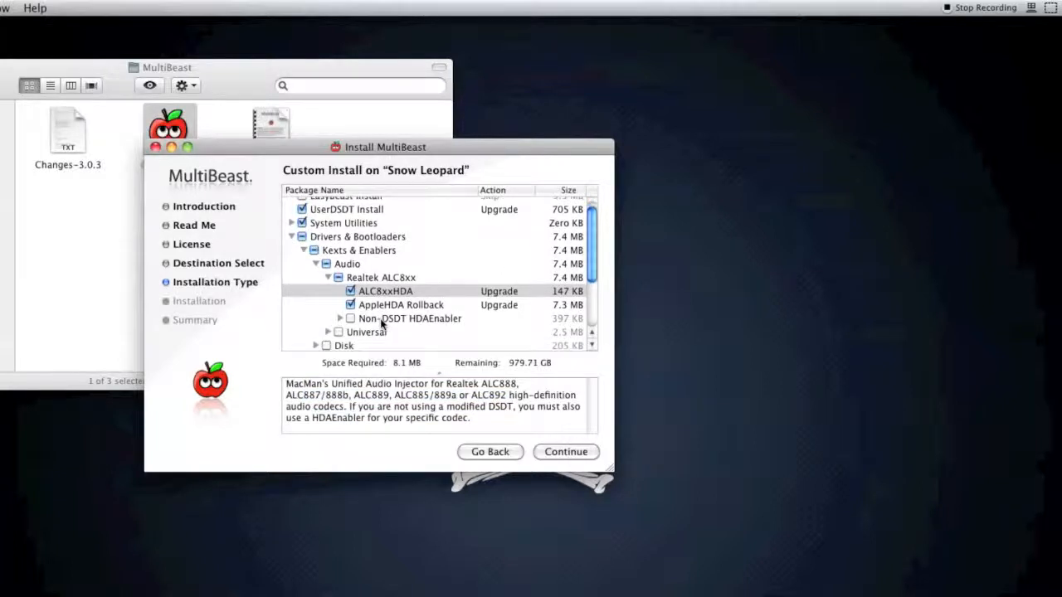
{"action": "left_click", "coordinate": [337, 319]}
{"action": "scroll", "coordinate": [344, 319], "scroll_direction": "down", "scroll_amount": 3}
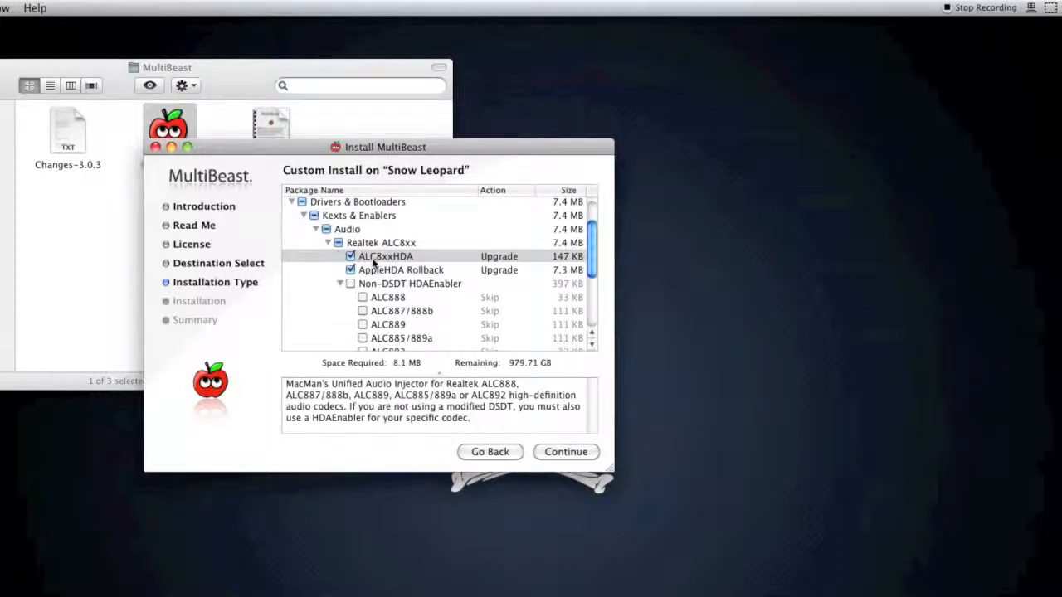
{"action": "scroll", "coordinate": [379, 272], "scroll_direction": "up", "scroll_amount": 3}
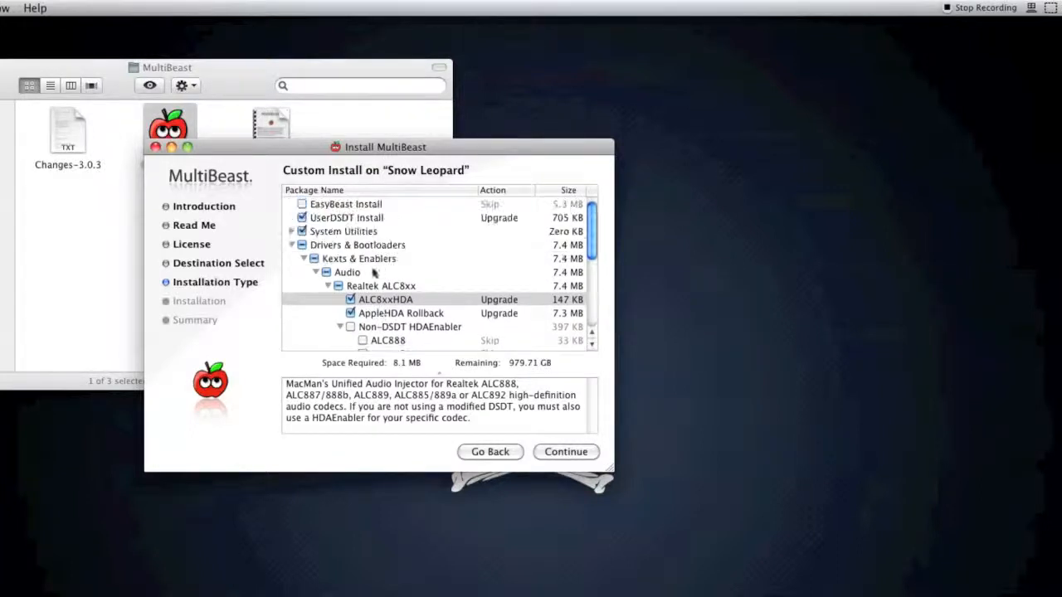
{"action": "scroll", "coordinate": [325, 218], "scroll_direction": "down", "scroll_amount": 4}
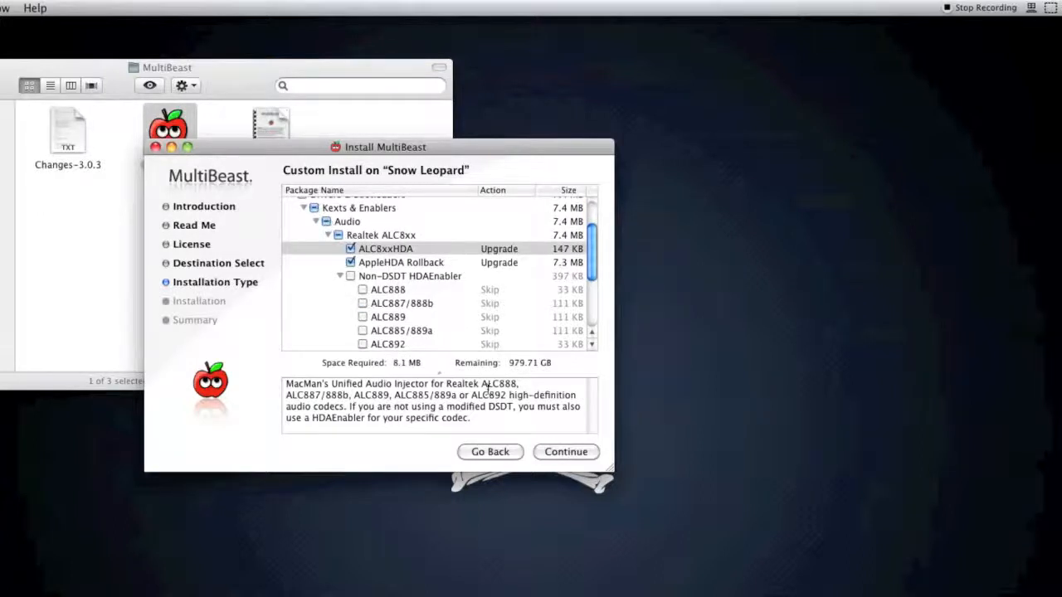
{"action": "scroll", "coordinate": [427, 286], "scroll_direction": "down", "scroll_amount": 2}
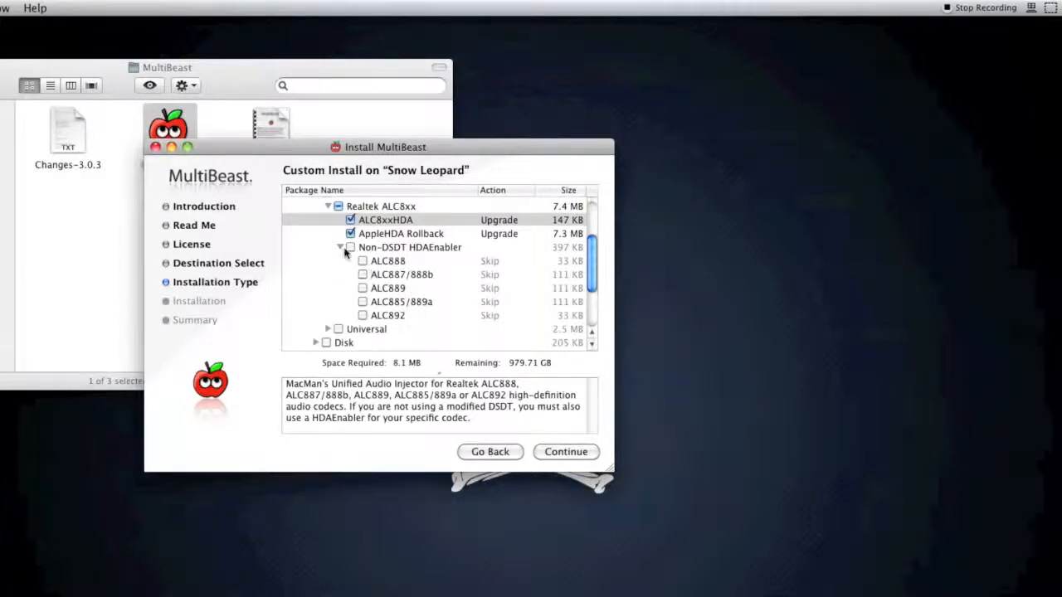
Step: Try the ALC888, ALC887/888b and ALC889 enablers under Non-DSDT HDAEnabler, clear them and select only ALC892
{"action": "left_click", "coordinate": [362, 261]}
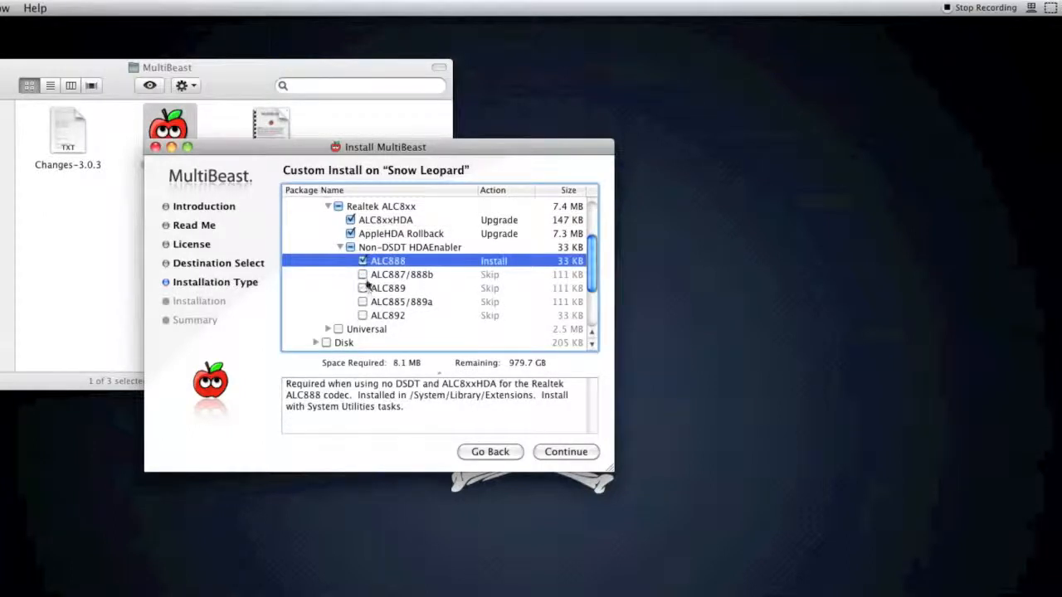
{"action": "left_click", "coordinate": [363, 275]}
{"action": "left_click", "coordinate": [362, 288]}
{"action": "left_click", "coordinate": [362, 288]}
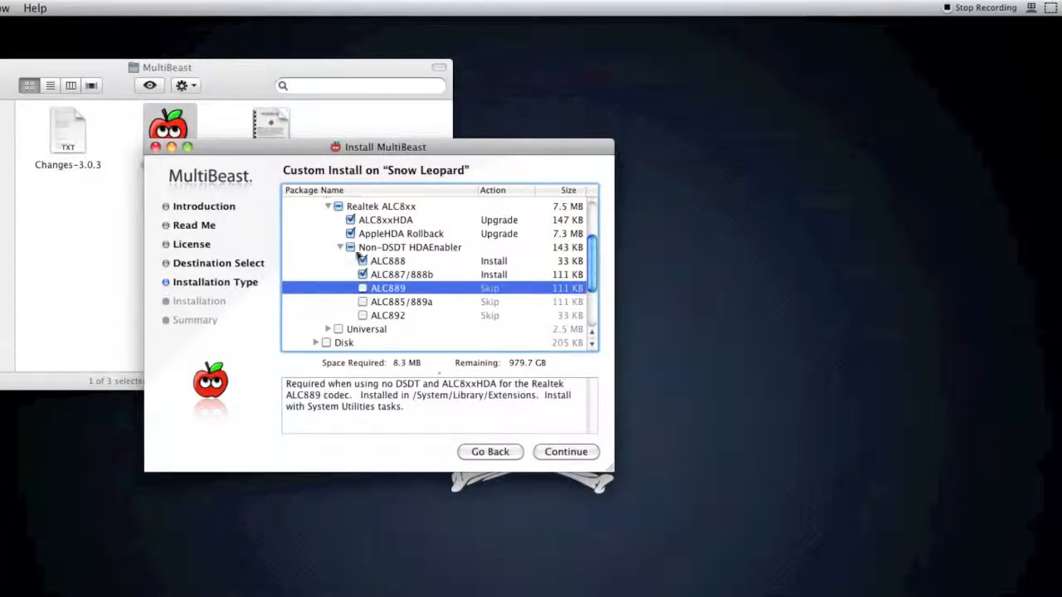
{"action": "left_click", "coordinate": [363, 261]}
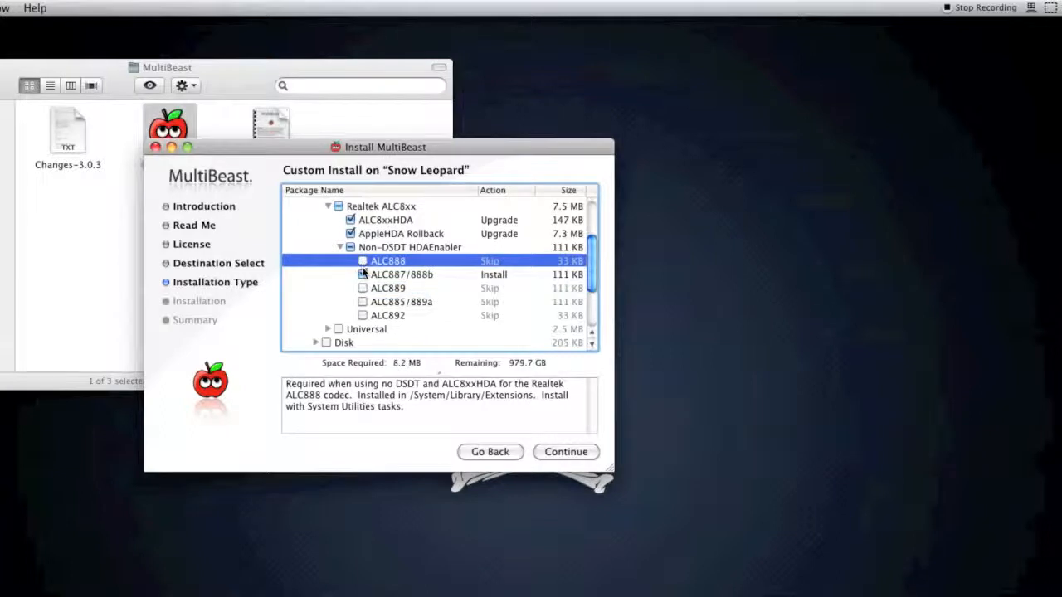
{"action": "left_click", "coordinate": [362, 273]}
{"action": "left_click", "coordinate": [362, 315]}
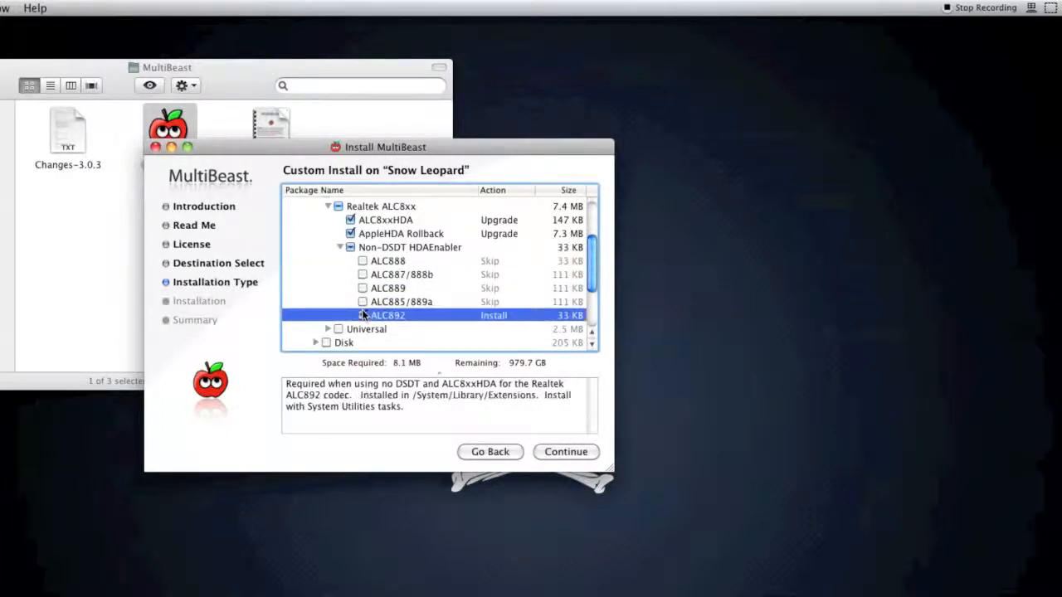
Step: Toggle AppleHDA Rollback and ALC8xxHDA while keeping both selected, and clear the ALC892 enabler
{"action": "left_click", "coordinate": [351, 233]}
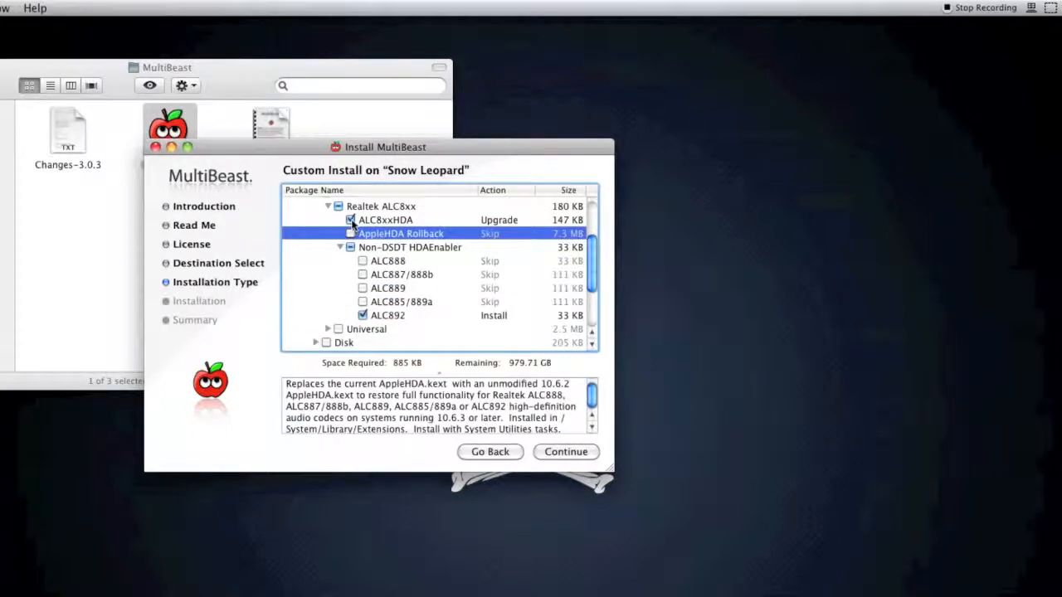
{"action": "left_click", "coordinate": [351, 233]}
{"action": "left_click", "coordinate": [351, 220]}
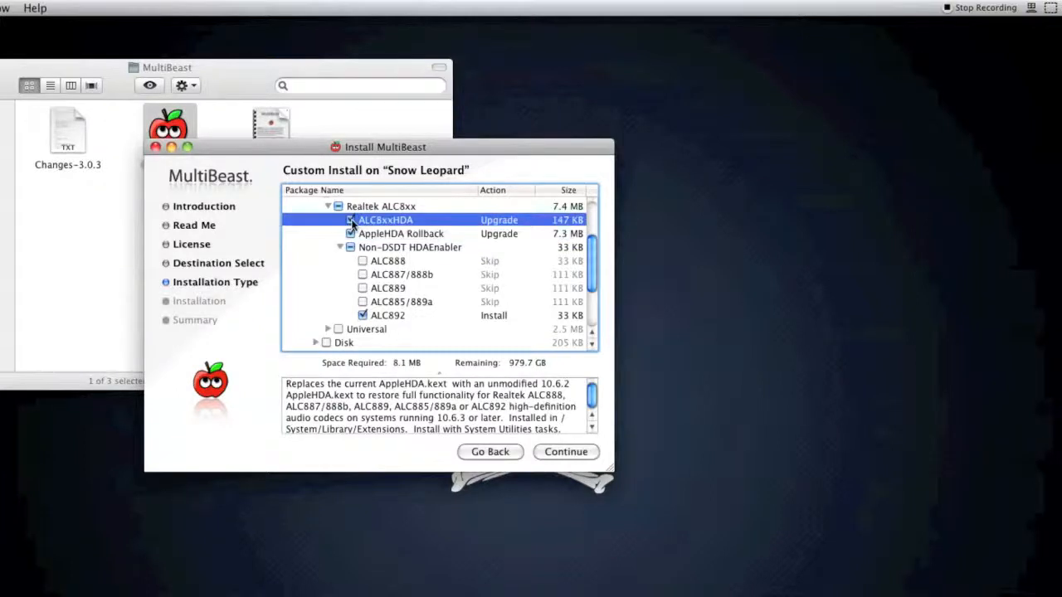
{"action": "left_click", "coordinate": [351, 220]}
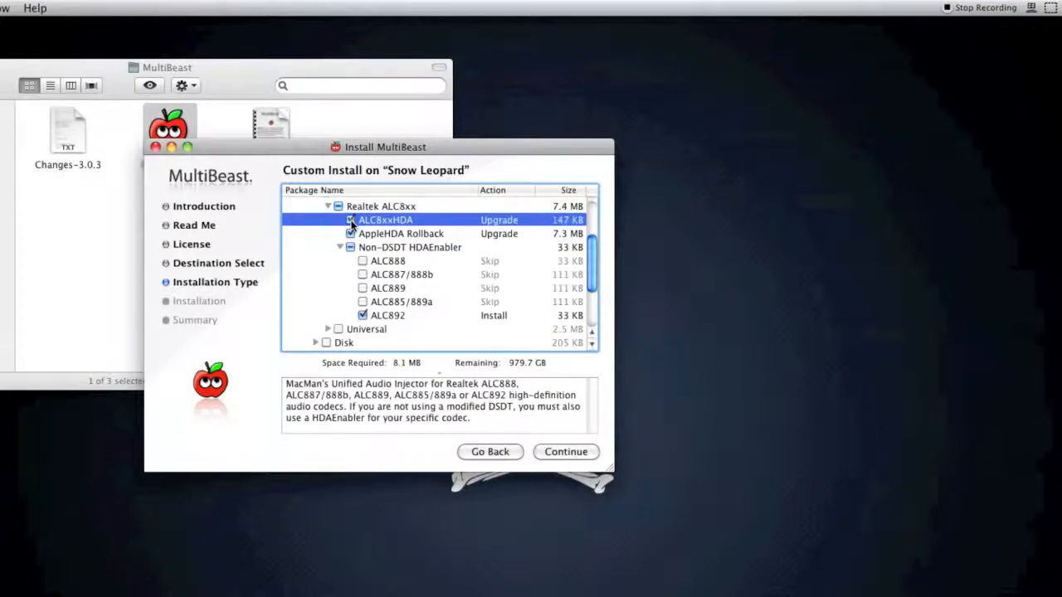
{"action": "left_click", "coordinate": [368, 316]}
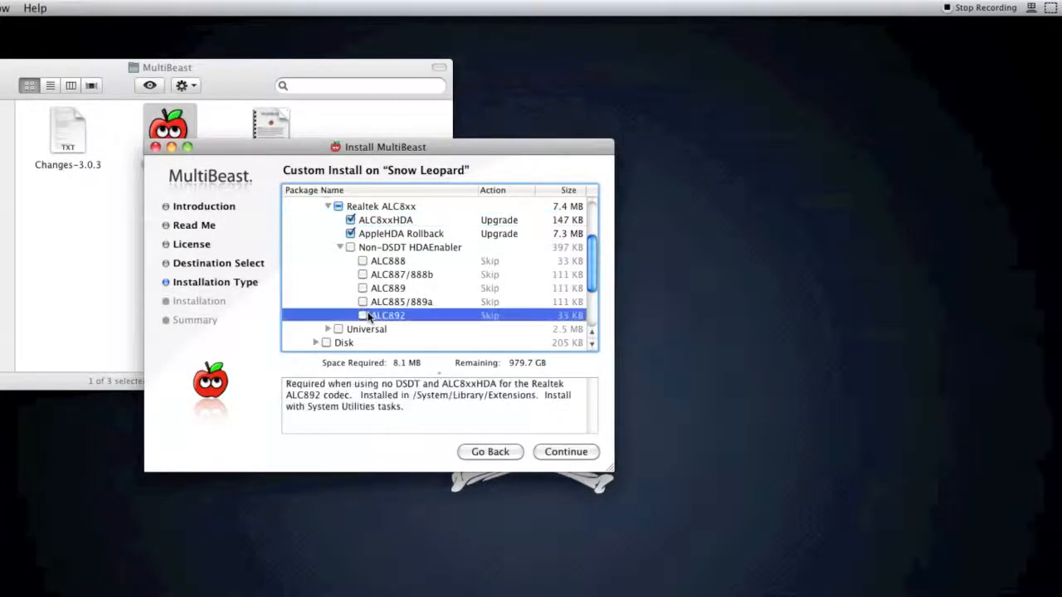
Step: Expand the Universal audio group, compare the descriptions of the VoodooHDA versions without selecting any, and collapse the group
{"action": "scroll", "coordinate": [346, 290], "scroll_direction": "down", "scroll_amount": 2}
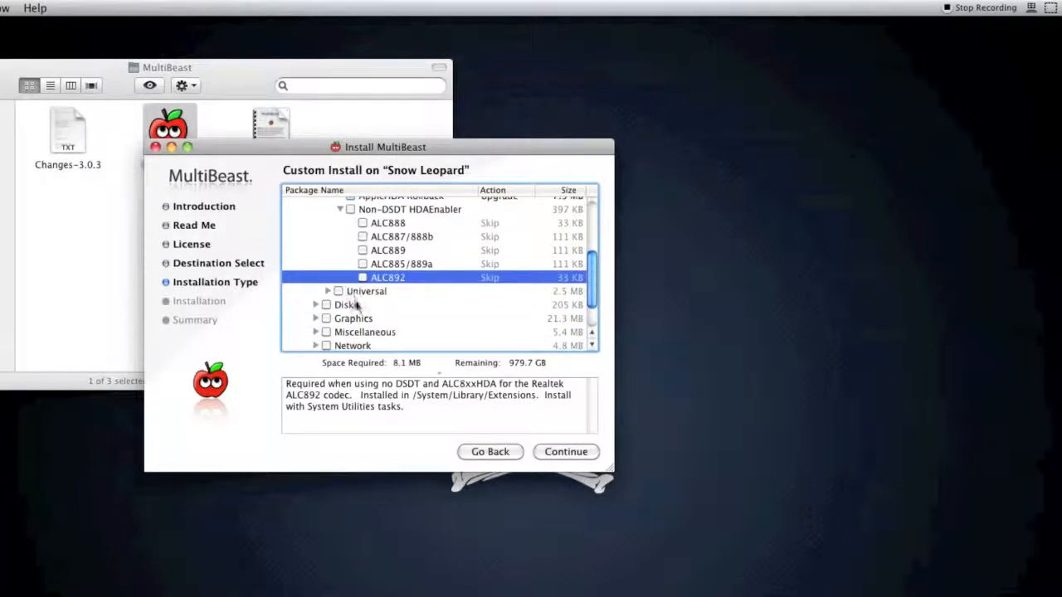
{"action": "left_click", "coordinate": [329, 291]}
{"action": "scroll", "coordinate": [348, 282], "scroll_direction": "down", "scroll_amount": 2}
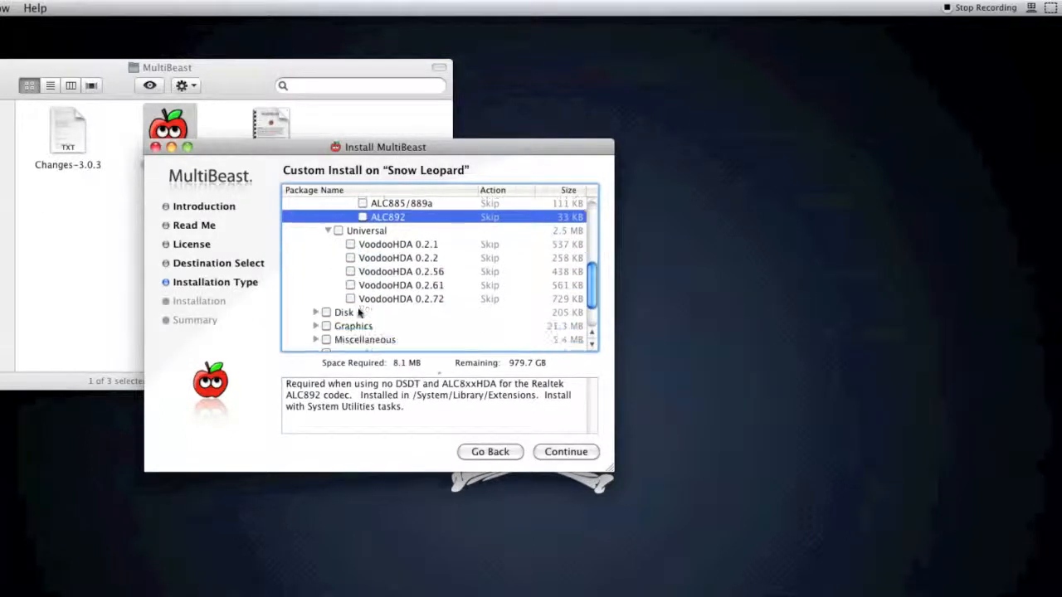
{"action": "left_click", "coordinate": [391, 245]}
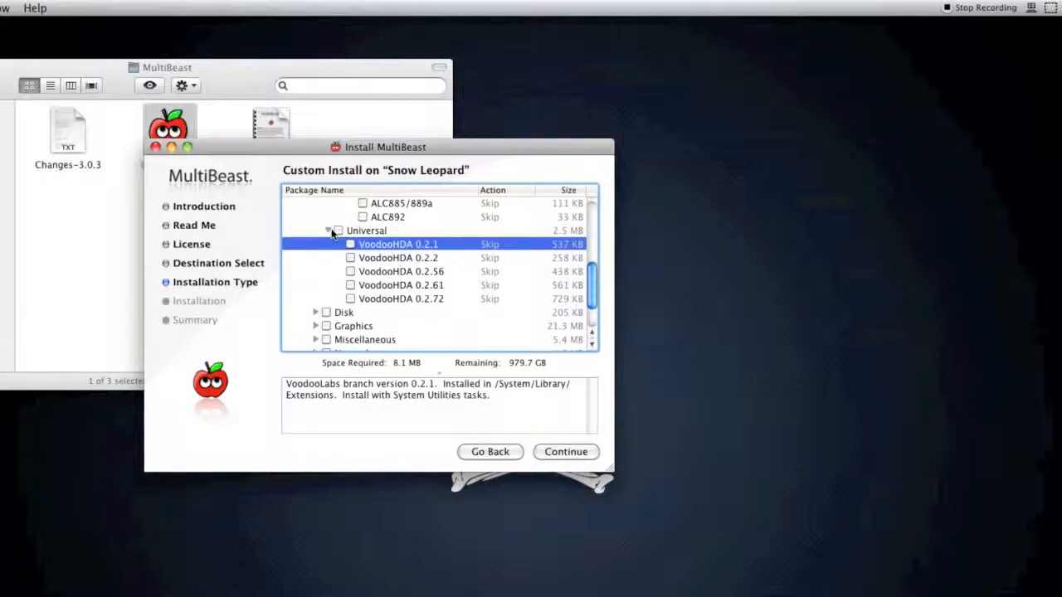
{"action": "scroll", "coordinate": [356, 267], "scroll_direction": "up", "scroll_amount": 1}
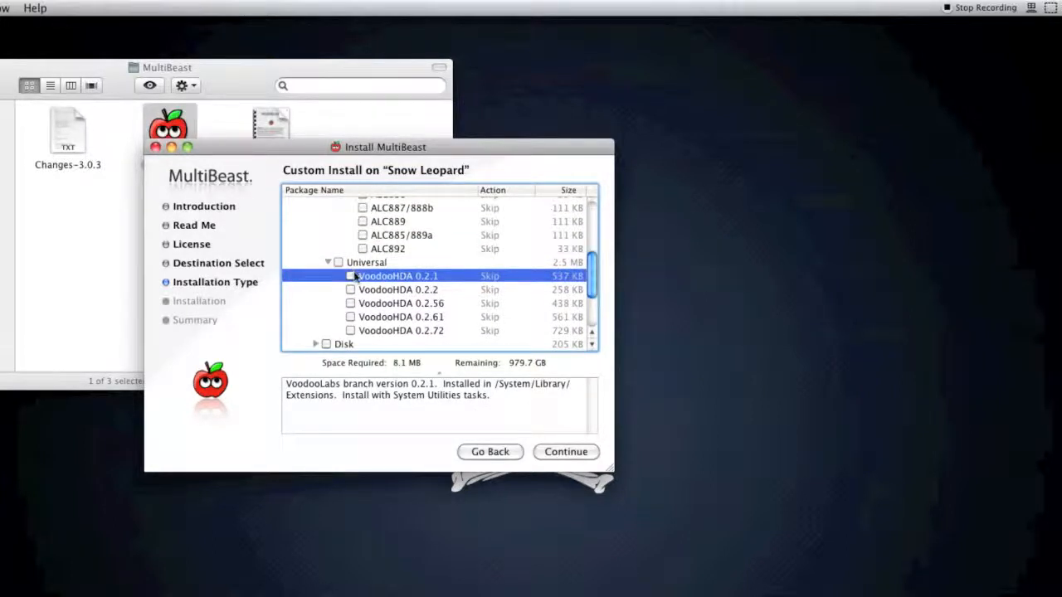
{"action": "scroll", "coordinate": [357, 278], "scroll_direction": "up", "scroll_amount": 1}
{"action": "left_click", "coordinate": [389, 292]}
{"action": "left_click", "coordinate": [391, 305]}
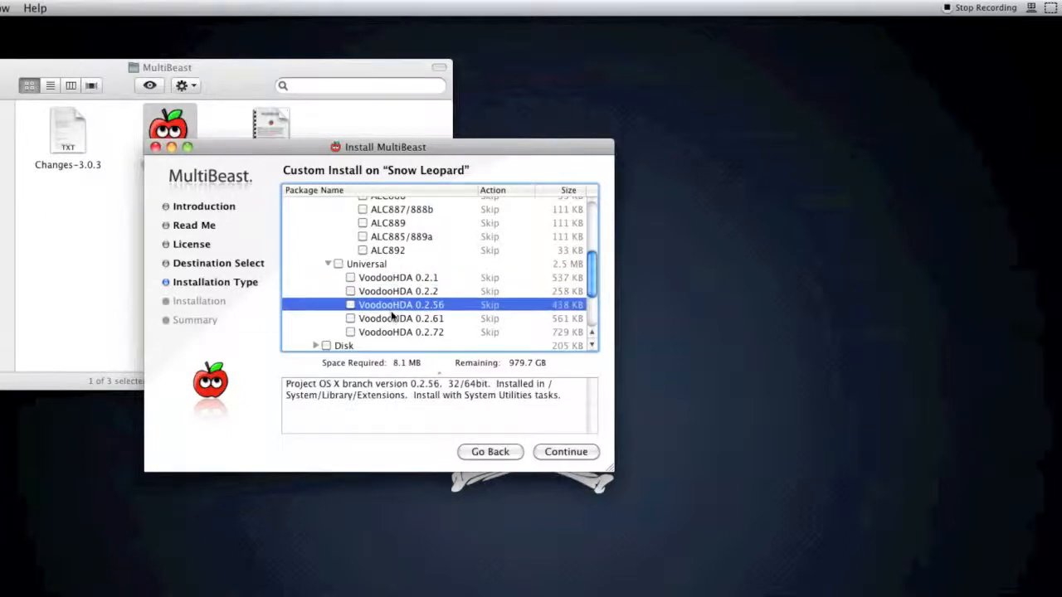
{"action": "left_click", "coordinate": [392, 316]}
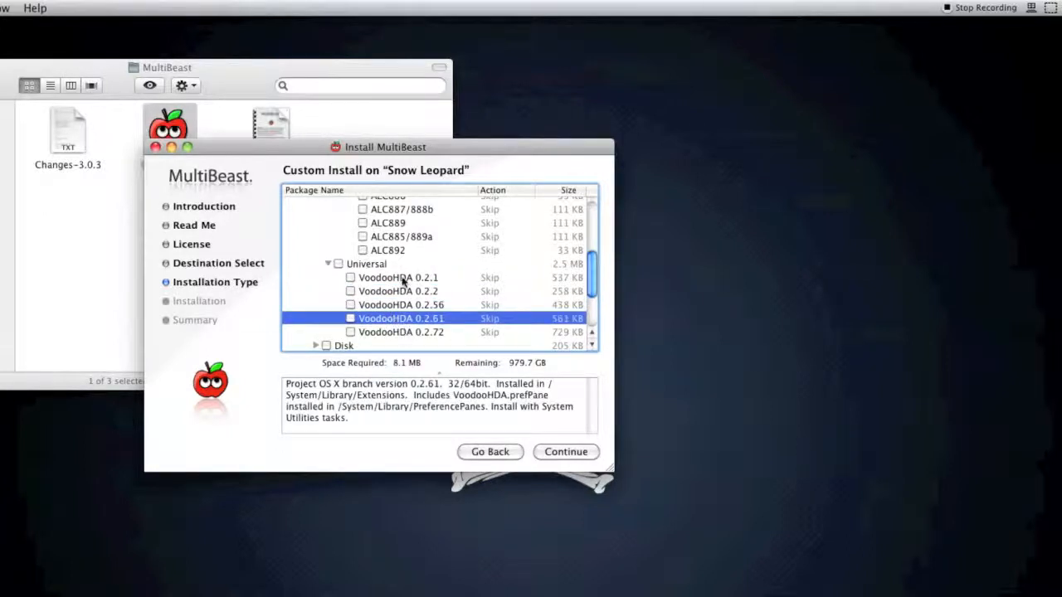
{"action": "left_click", "coordinate": [393, 292]}
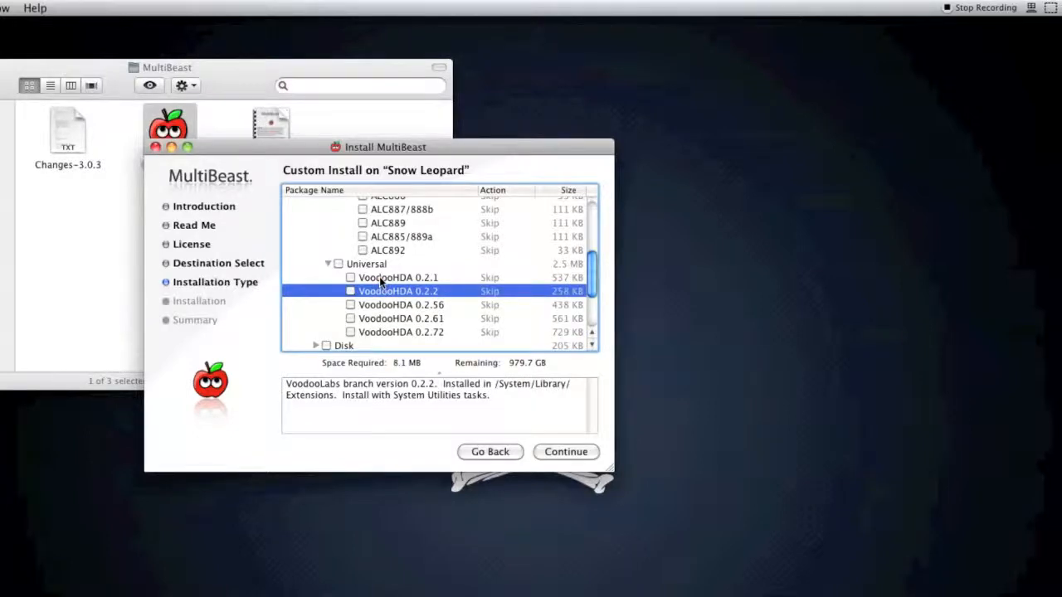
{"action": "left_click", "coordinate": [379, 277]}
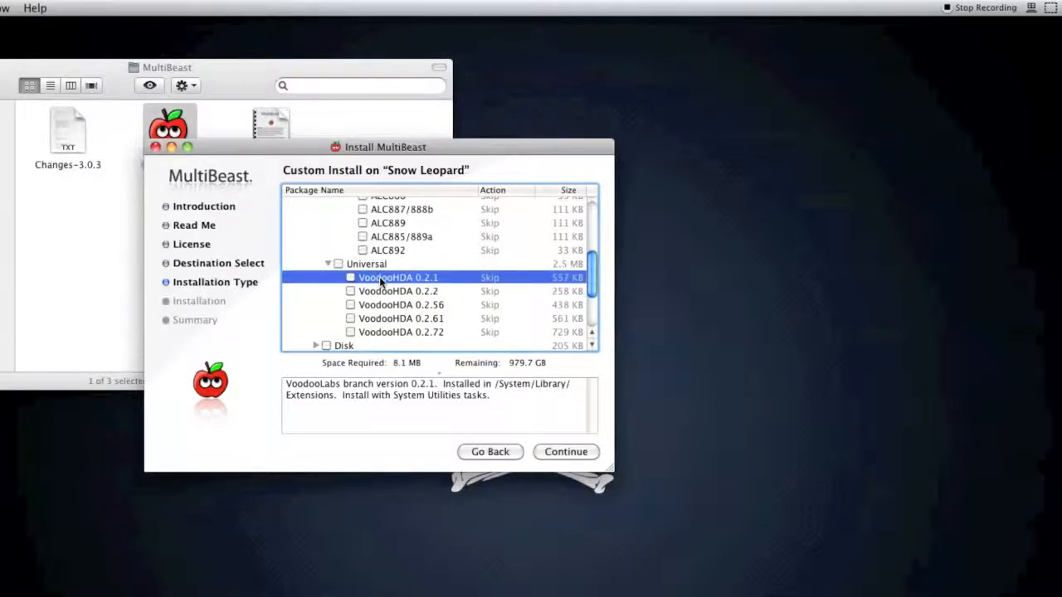
{"action": "left_click", "coordinate": [328, 262]}
Step: Expand the Disk drivers and their JMicron36x (AKA GSATA) subgroup, and read the JMicron36x ATA description
{"action": "scroll", "coordinate": [336, 285], "scroll_direction": "up", "scroll_amount": 5}
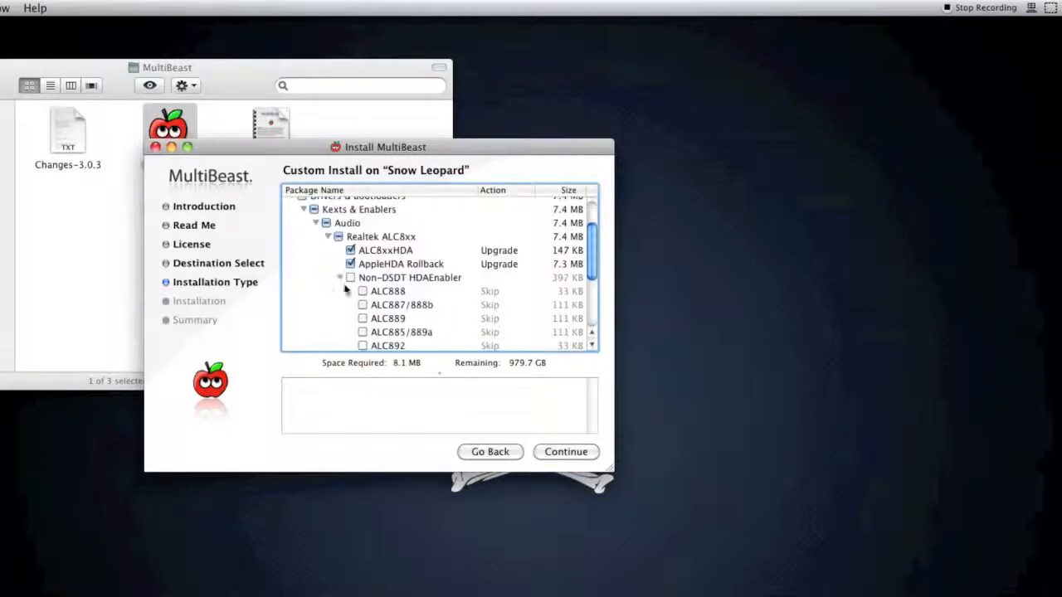
{"action": "scroll", "coordinate": [344, 289], "scroll_direction": "down", "scroll_amount": 2}
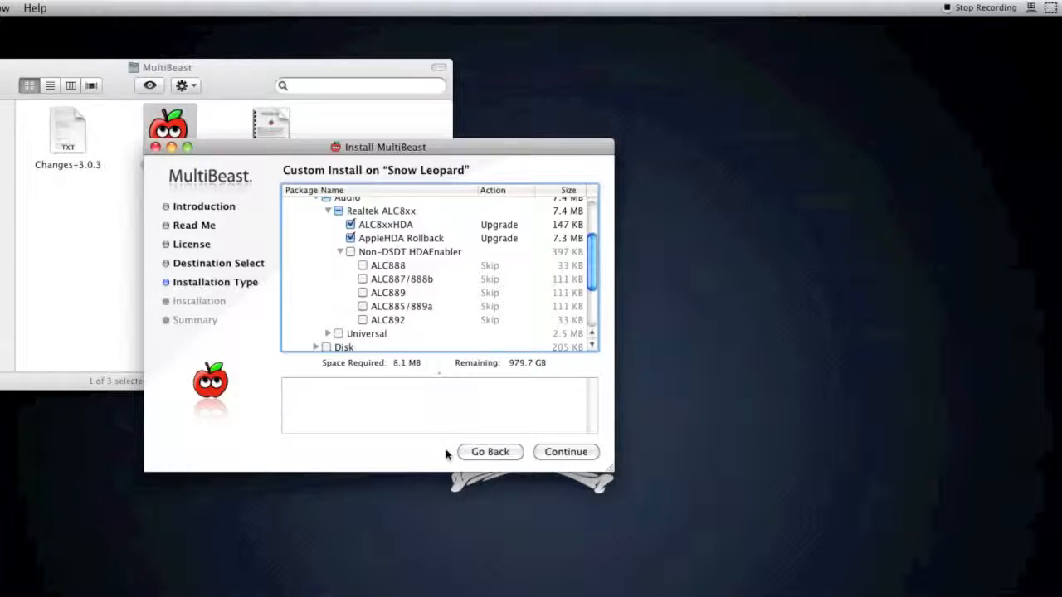
{"action": "scroll", "coordinate": [411, 314], "scroll_direction": "down", "scroll_amount": 1}
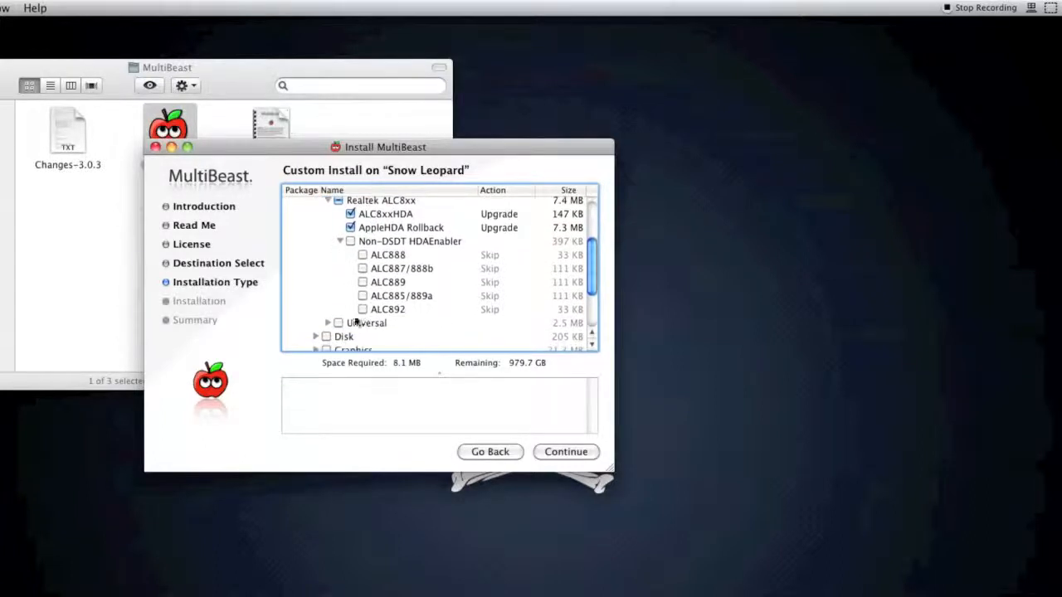
{"action": "left_click", "coordinate": [315, 342]}
{"action": "scroll", "coordinate": [352, 304], "scroll_direction": "down", "scroll_amount": 3}
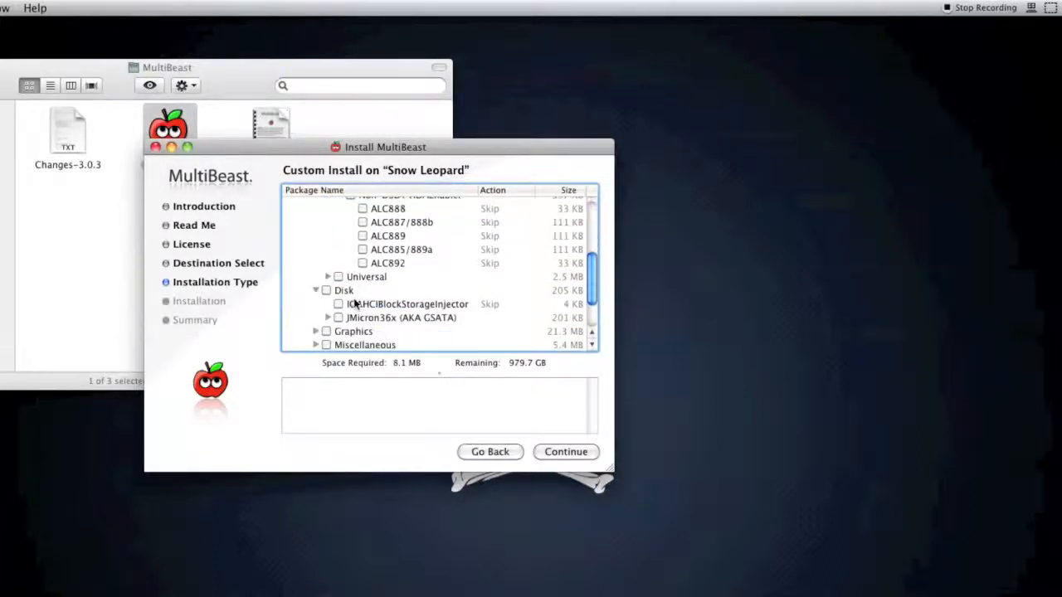
{"action": "scroll", "coordinate": [354, 304], "scroll_direction": "down", "scroll_amount": 1}
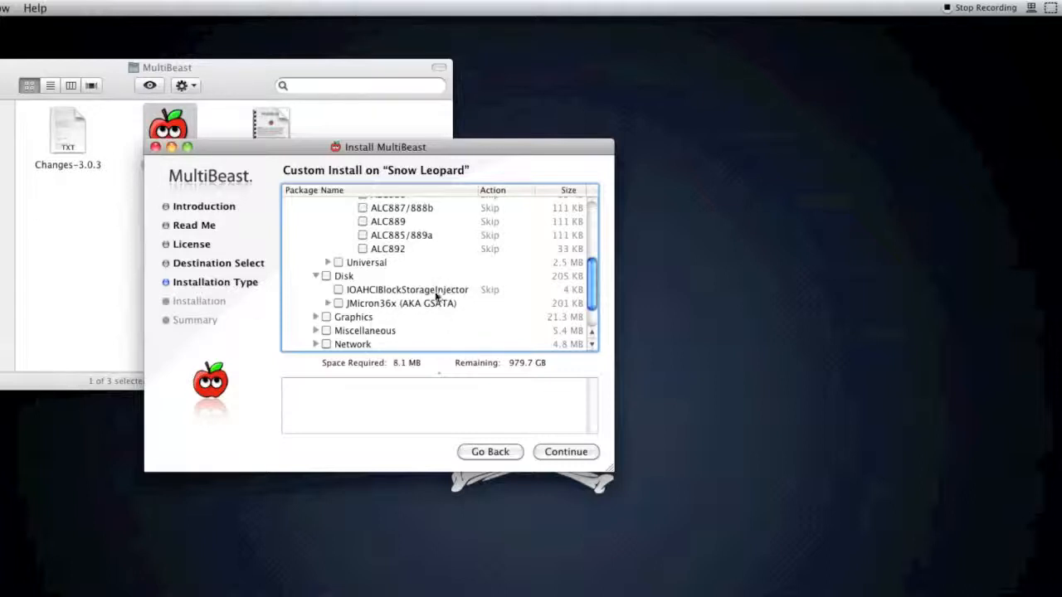
{"action": "left_click", "coordinate": [328, 302]}
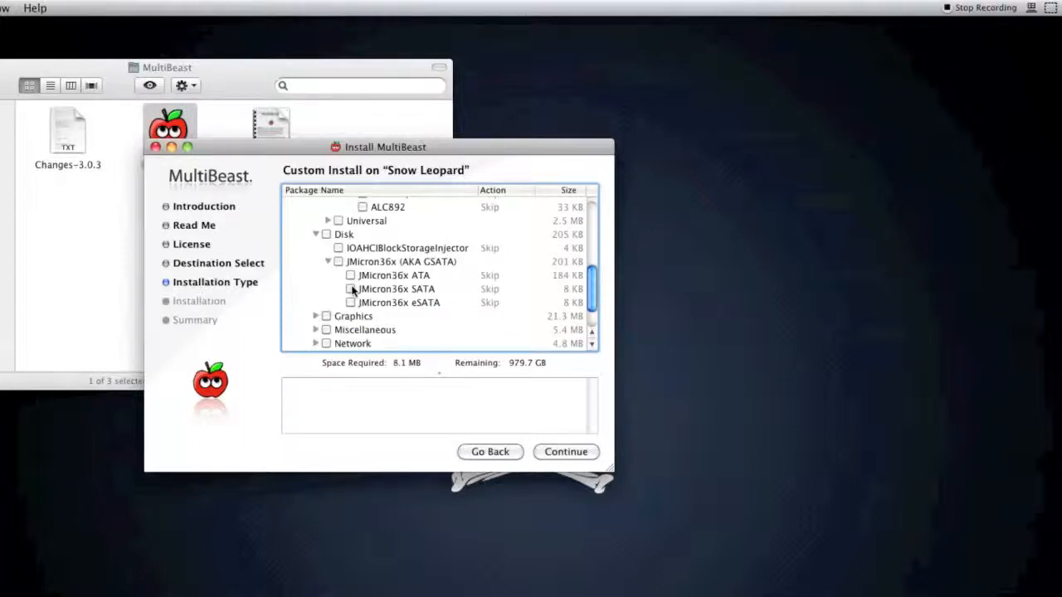
{"action": "left_click", "coordinate": [392, 276]}
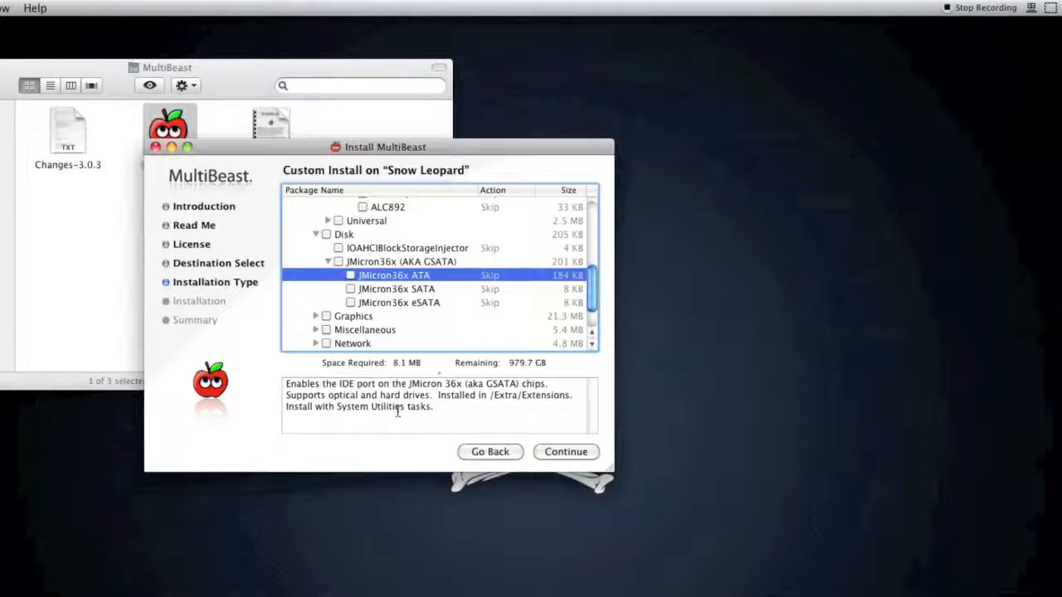
Step: Try the JMicron36x SATA and JMicron36x ATA packages, leave both unselected and collapse the Disk group
{"action": "left_click", "coordinate": [350, 289]}
{"action": "left_click", "coordinate": [351, 289]}
{"action": "left_click", "coordinate": [351, 275]}
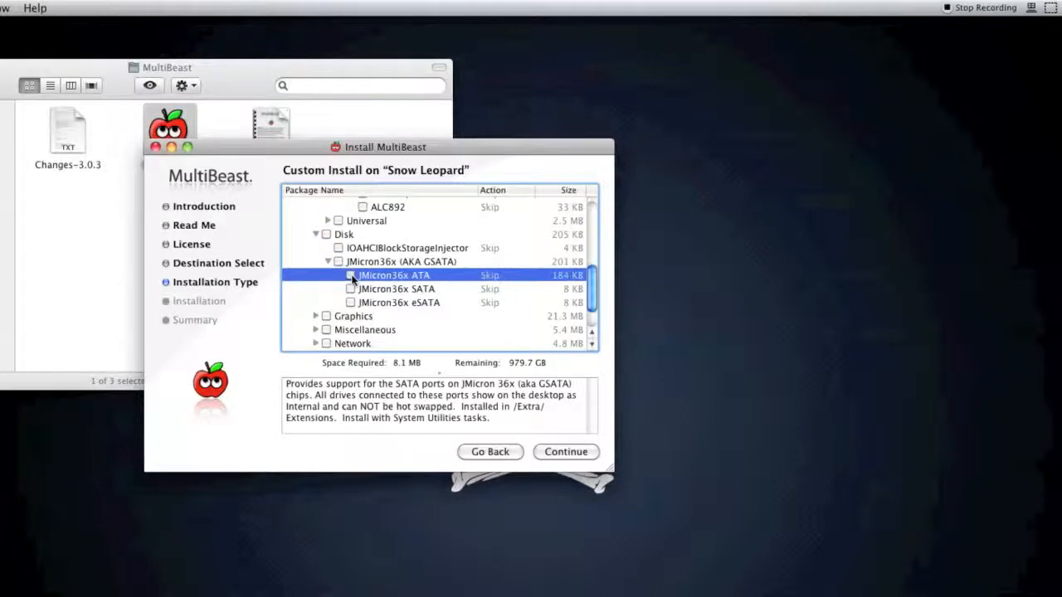
{"action": "left_click", "coordinate": [351, 275]}
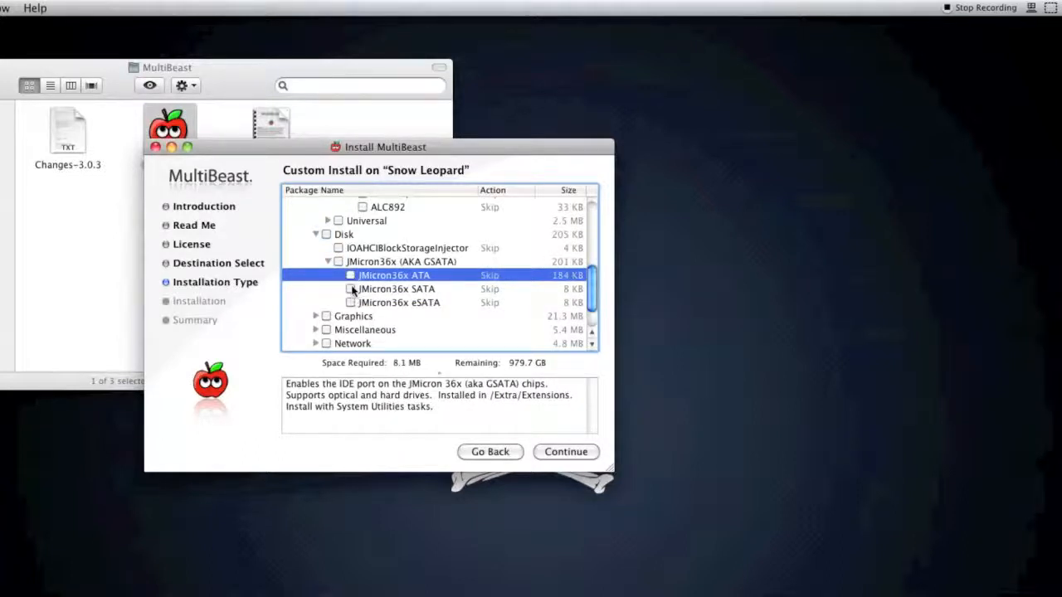
{"action": "left_click", "coordinate": [351, 277]}
{"action": "left_click", "coordinate": [351, 277]}
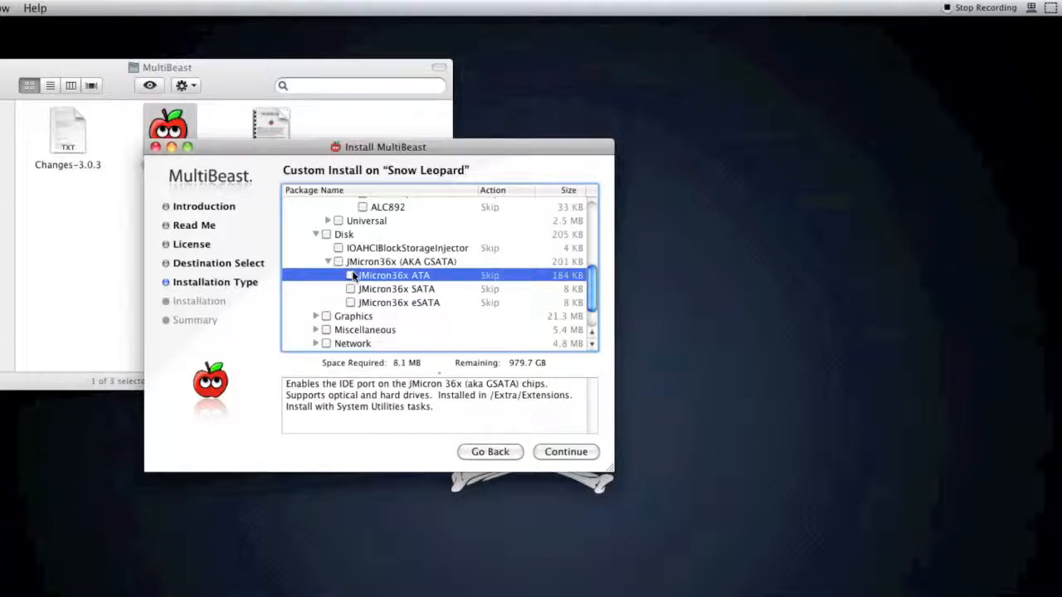
{"action": "left_click", "coordinate": [315, 234]}
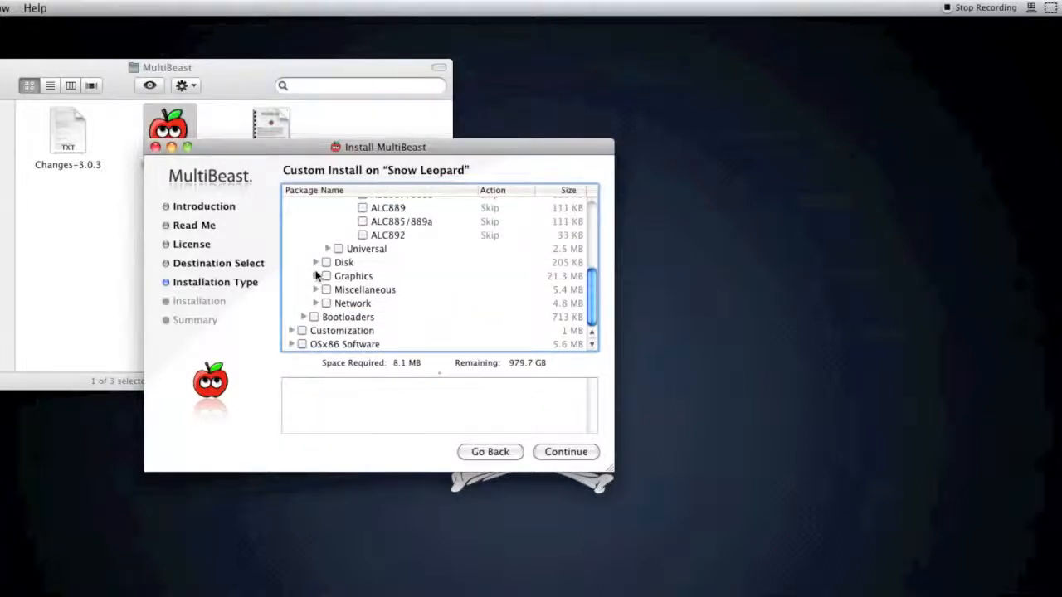
Step: Expand the Graphics enablers, try NVEnabler while reading its NVIDIA description, and clear it again
{"action": "left_click", "coordinate": [316, 276]}
{"action": "left_click", "coordinate": [329, 289]}
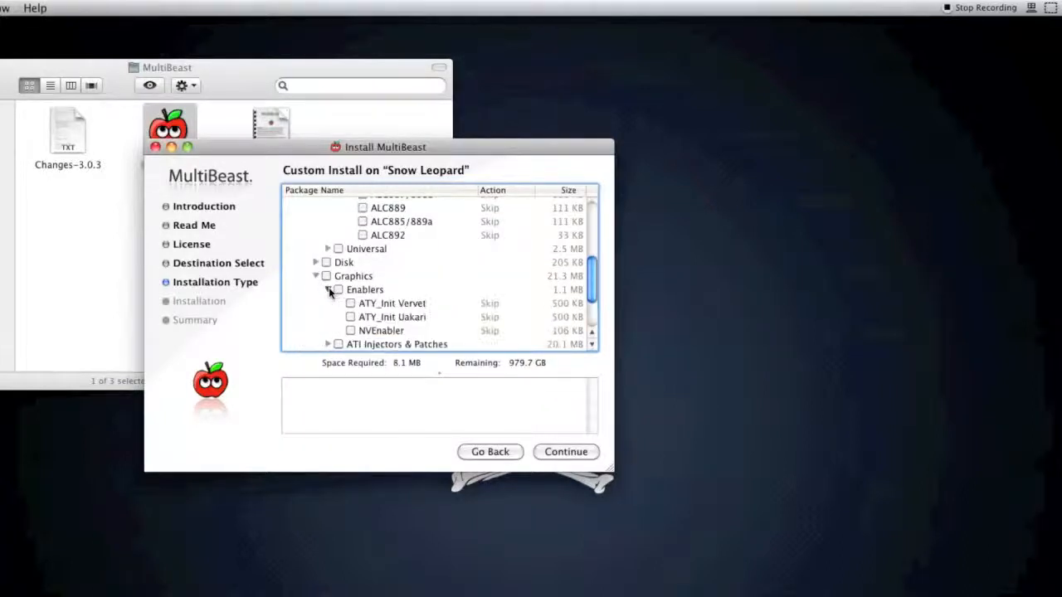
{"action": "scroll", "coordinate": [343, 300], "scroll_direction": "down", "scroll_amount": 1}
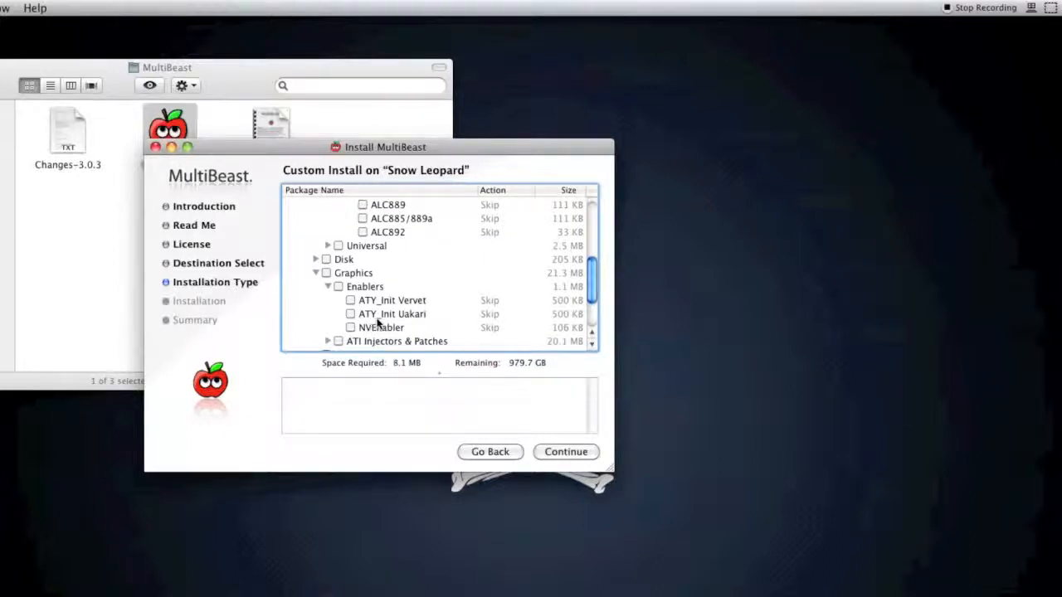
{"action": "left_click", "coordinate": [350, 328]}
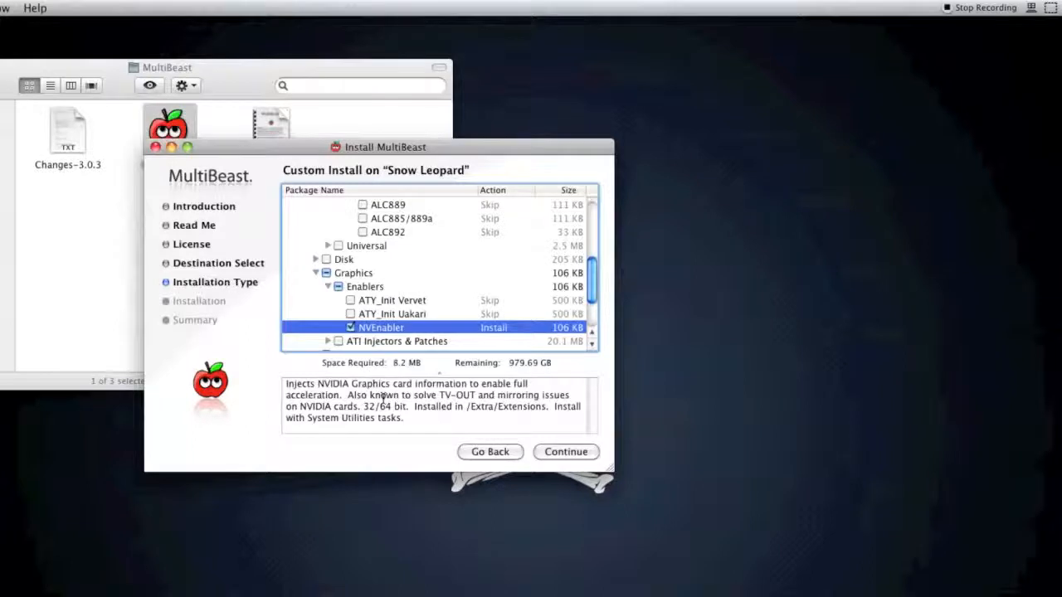
{"action": "left_click_drag", "start_coordinate": [401, 395], "coordinate": [491, 406]}
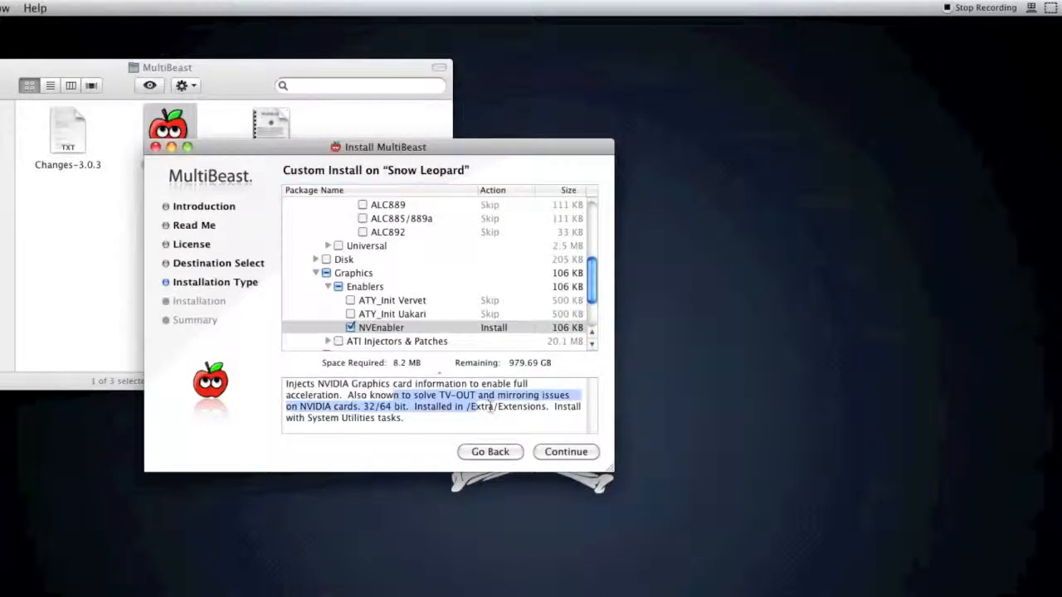
{"action": "left_click", "coordinate": [489, 406]}
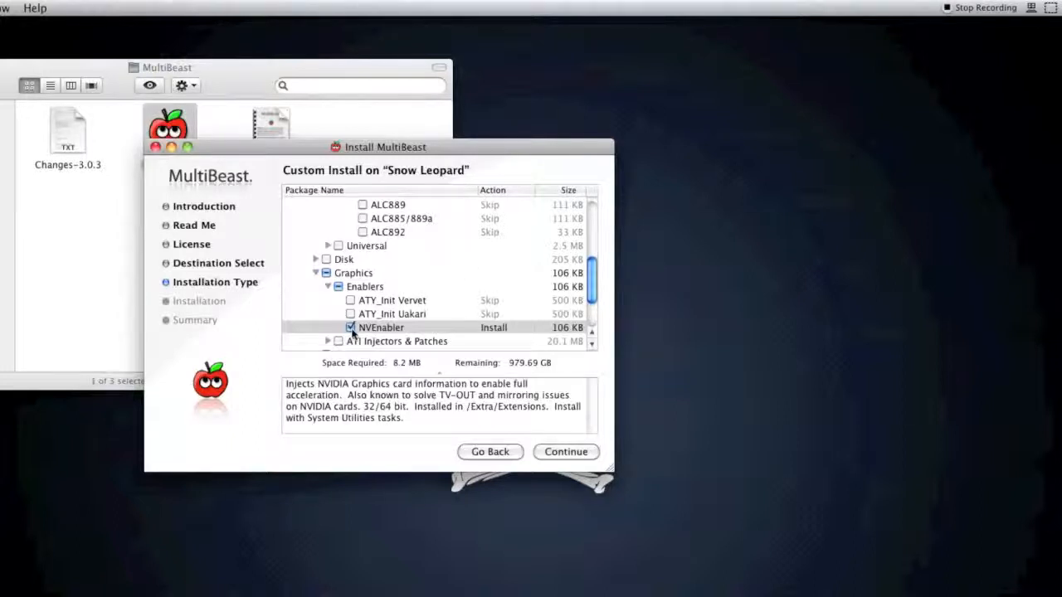
{"action": "left_click", "coordinate": [351, 328]}
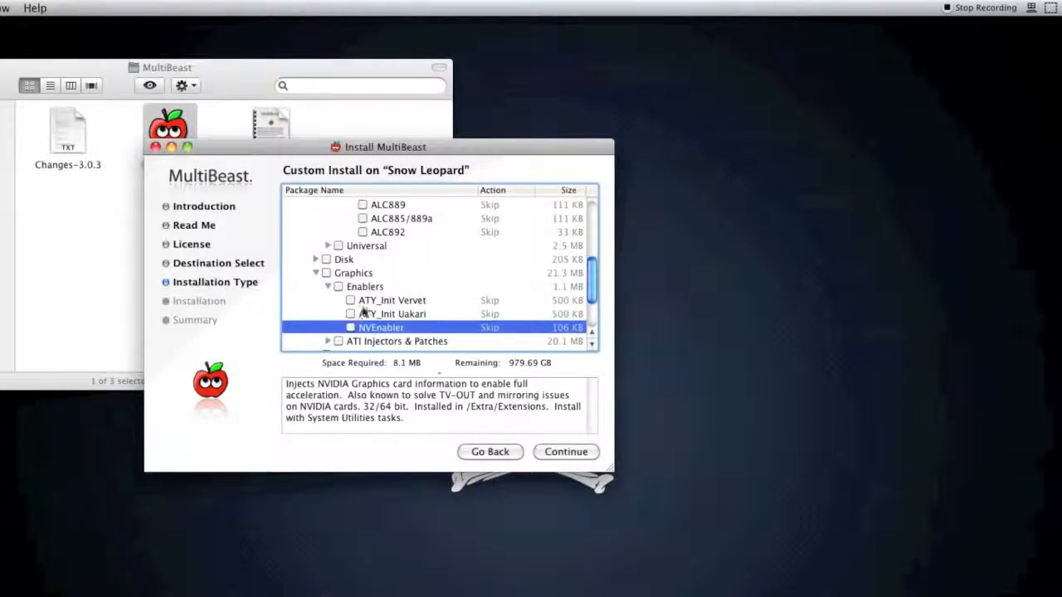
Step: Compare the ATY_Init Vervet and ATY_Init Uakari descriptions for supported cards and the GraphicsEnabler requirement
{"action": "left_click", "coordinate": [362, 306]}
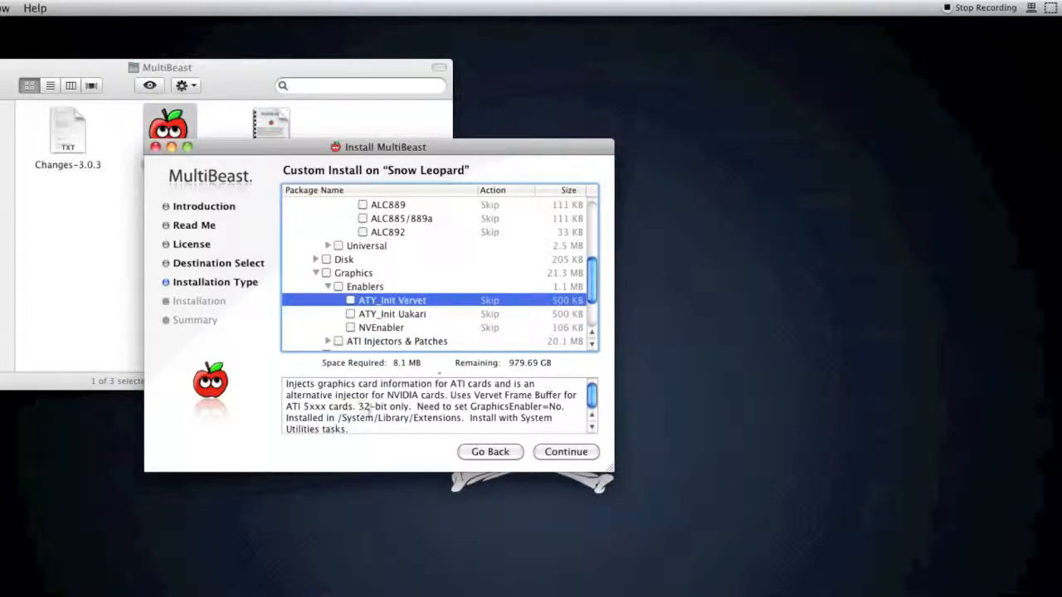
{"action": "left_click_drag", "start_coordinate": [369, 407], "coordinate": [494, 407]}
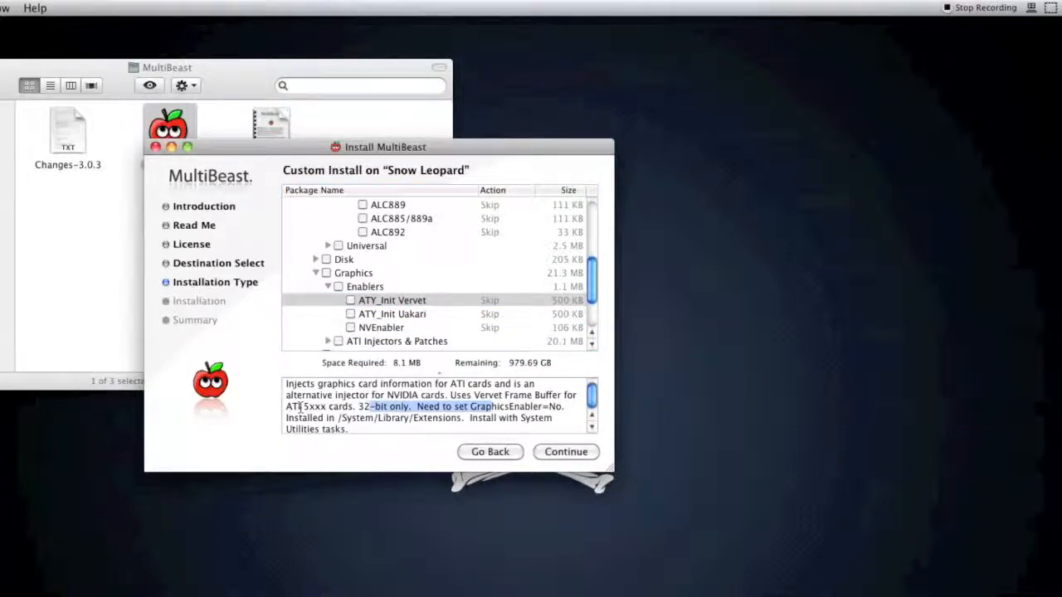
{"action": "left_click_drag", "start_coordinate": [304, 407], "coordinate": [354, 408]}
{"action": "left_click", "coordinate": [407, 410]}
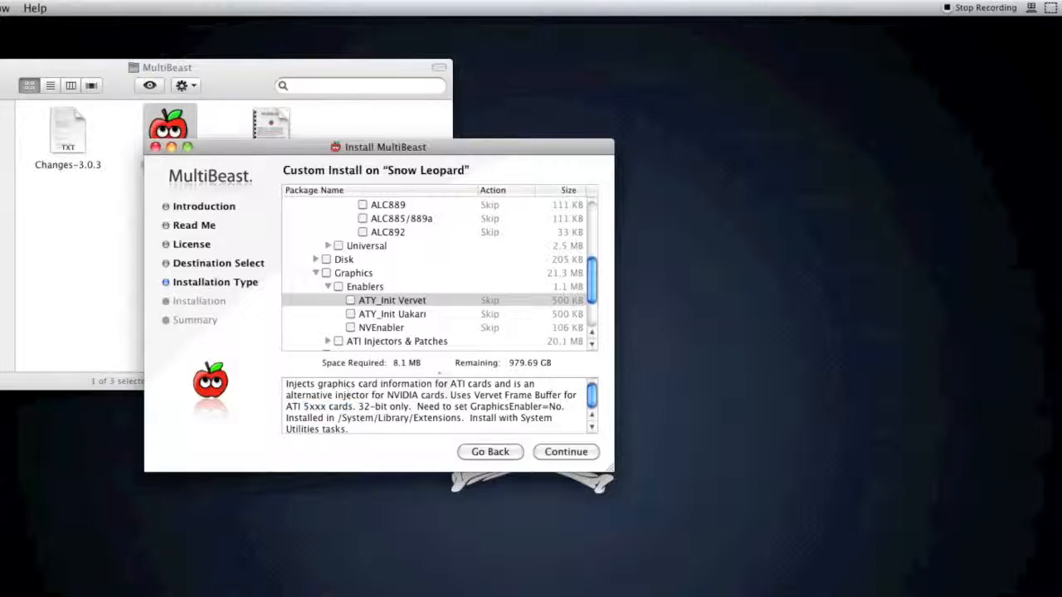
{"action": "left_click", "coordinate": [414, 313]}
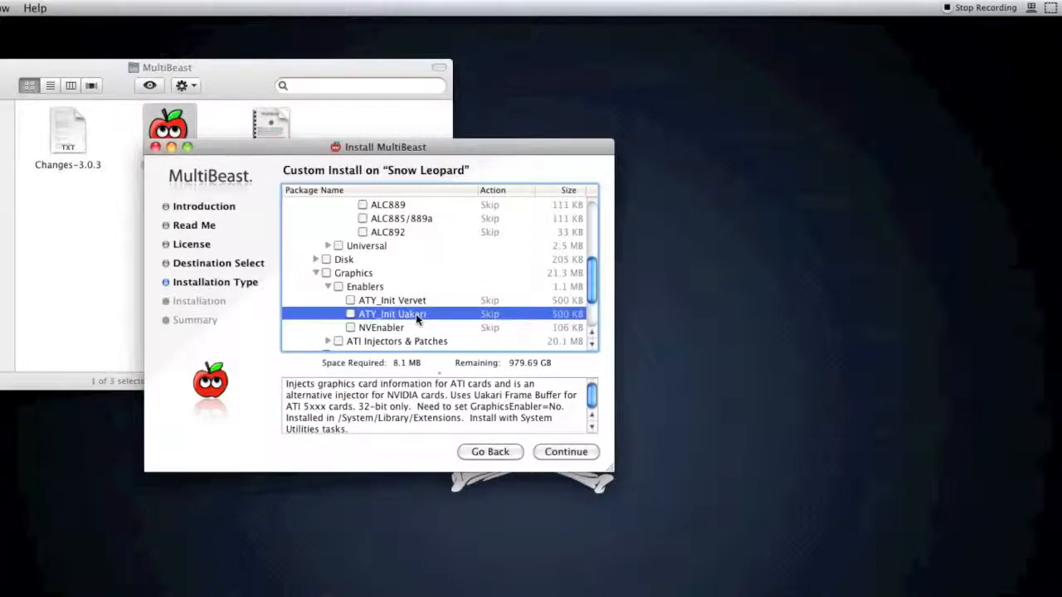
{"action": "left_click", "coordinate": [413, 303]}
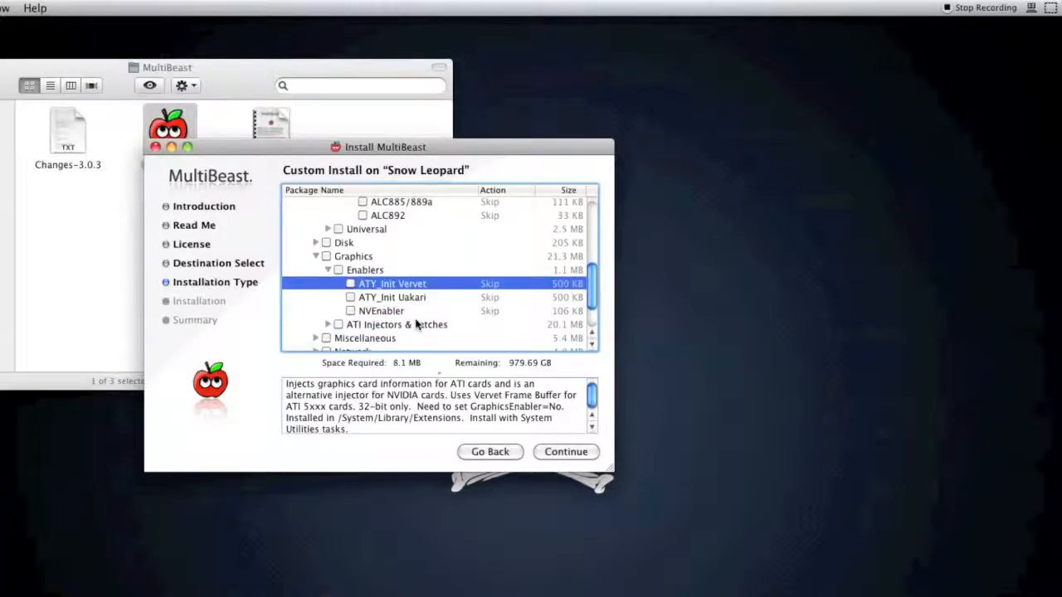
Step: Expand the Miscellaneous drivers and toggle USB 3.0 - NEC/Renesas, leaving it unselected
{"action": "scroll", "coordinate": [408, 309], "scroll_direction": "down", "scroll_amount": 5}
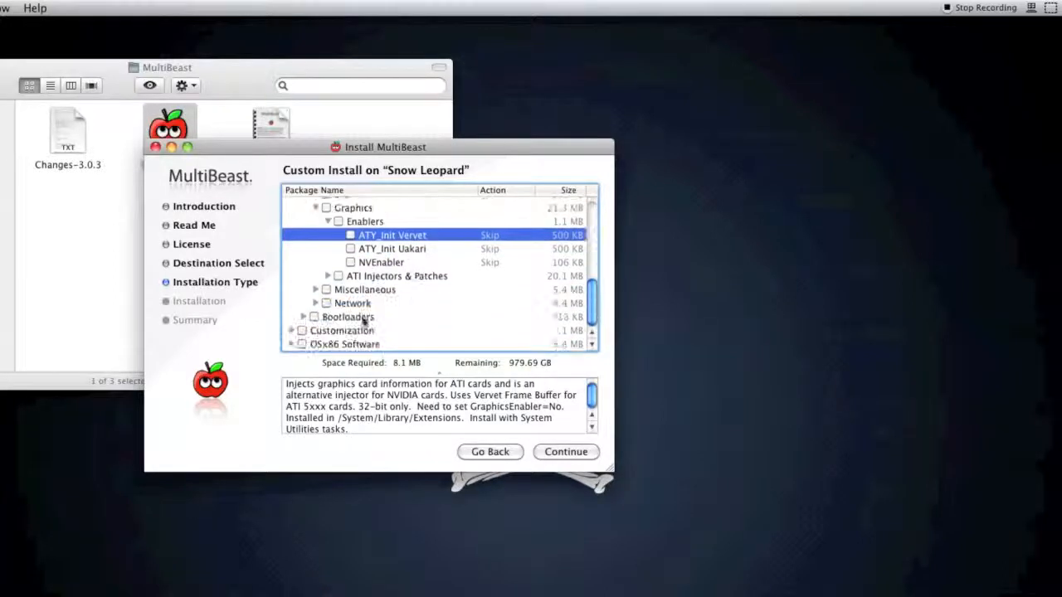
{"action": "left_click", "coordinate": [316, 290]}
{"action": "scroll", "coordinate": [324, 297], "scroll_direction": "down", "scroll_amount": 4}
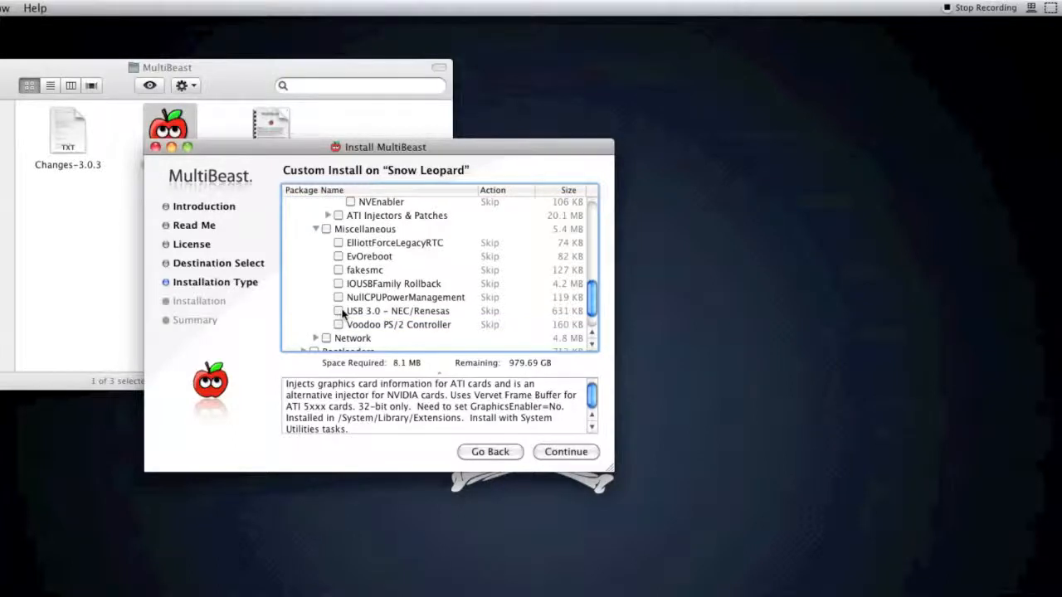
{"action": "left_click", "coordinate": [339, 311]}
{"action": "left_click", "coordinate": [340, 311]}
{"action": "left_click", "coordinate": [340, 311]}
{"action": "left_click", "coordinate": [340, 311]}
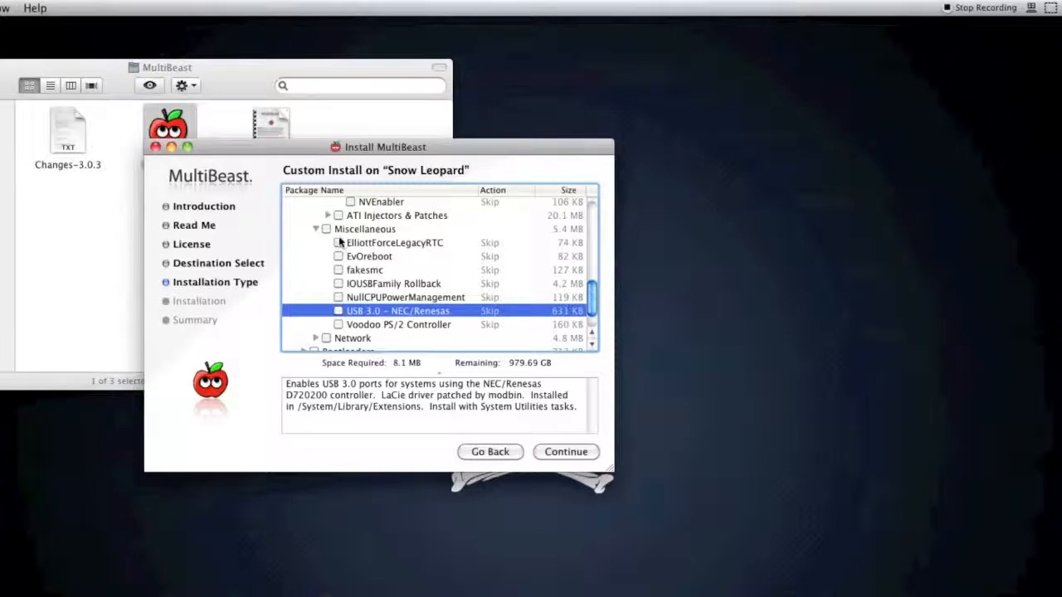
Step: Expand the Network drivers and read which controllers the Realtek Gigabit Ethernet package supports
{"action": "scroll", "coordinate": [340, 294], "scroll_direction": "down", "scroll_amount": 3}
{"action": "left_click", "coordinate": [316, 306]}
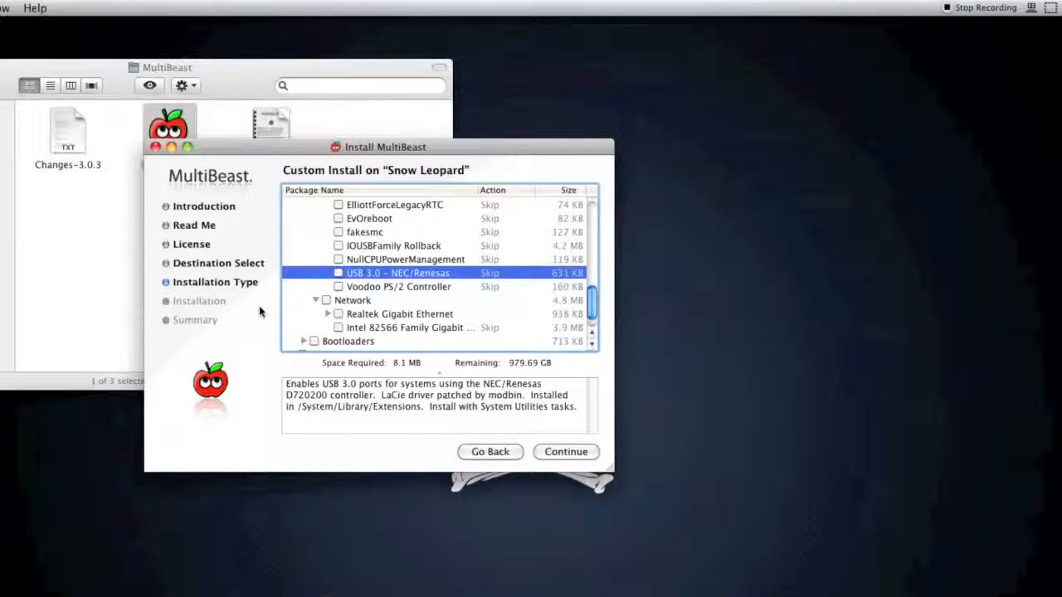
{"action": "left_click", "coordinate": [356, 315]}
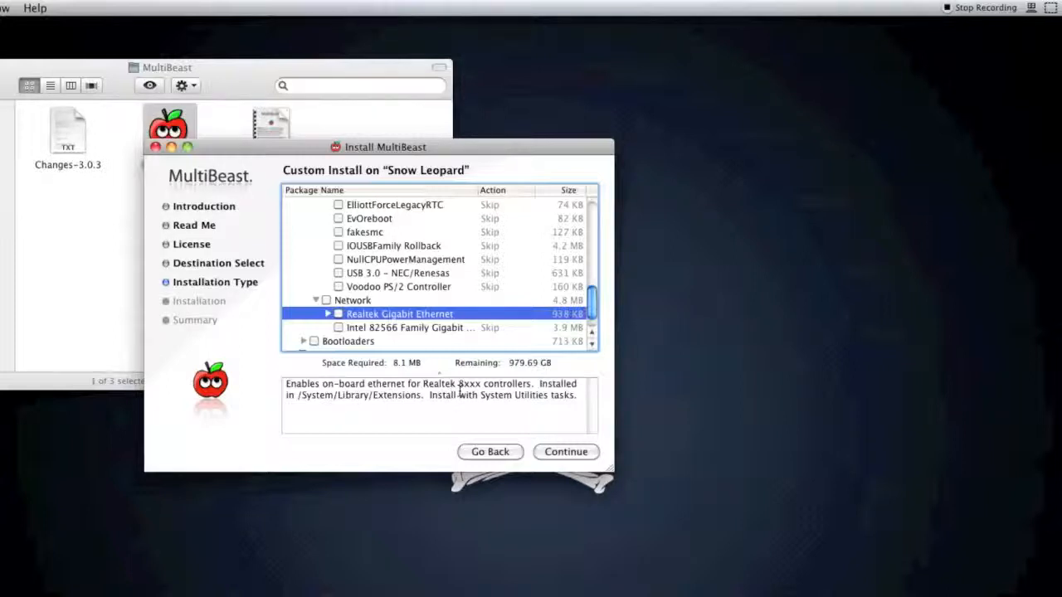
{"action": "scroll", "coordinate": [477, 309], "scroll_direction": "down", "scroll_amount": 2}
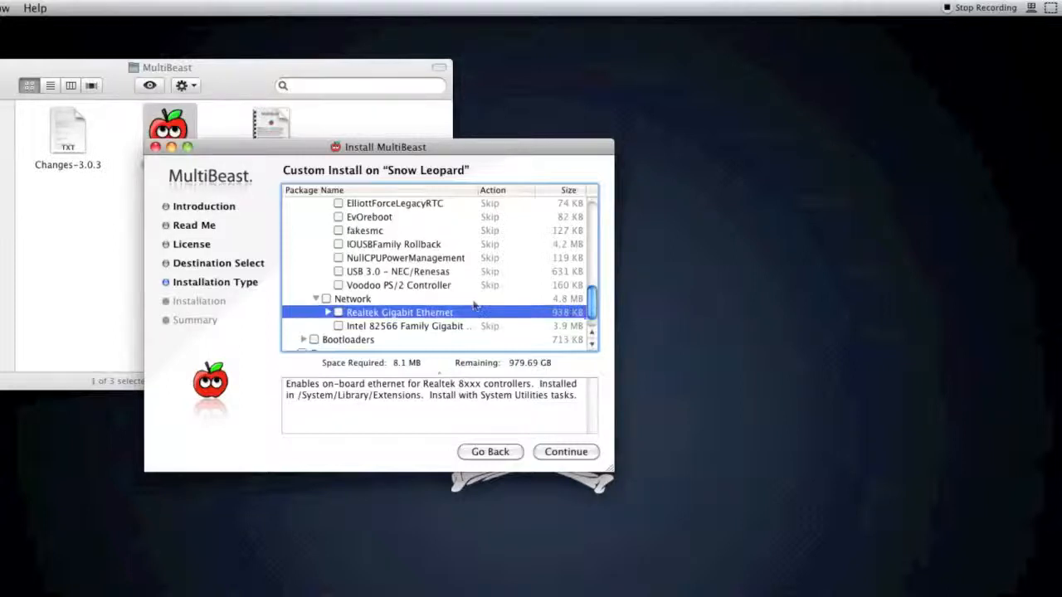
Step: Expand the Bootloaders group and read the Chameleon 2.0 RC5 - Prerelease description
{"action": "scroll", "coordinate": [365, 308], "scroll_direction": "down", "scroll_amount": 1}
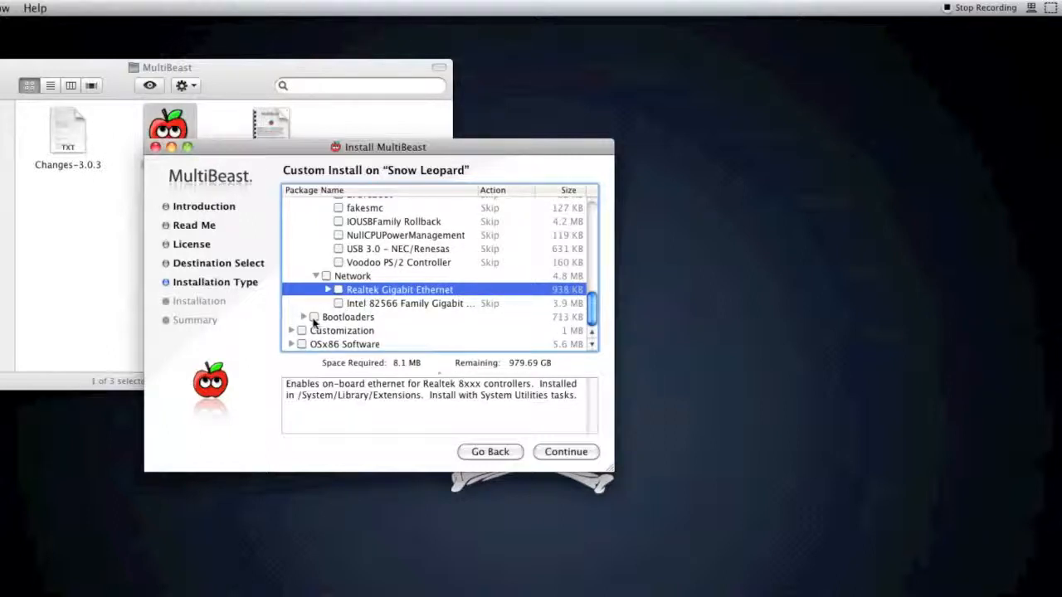
{"action": "left_click", "coordinate": [303, 316]}
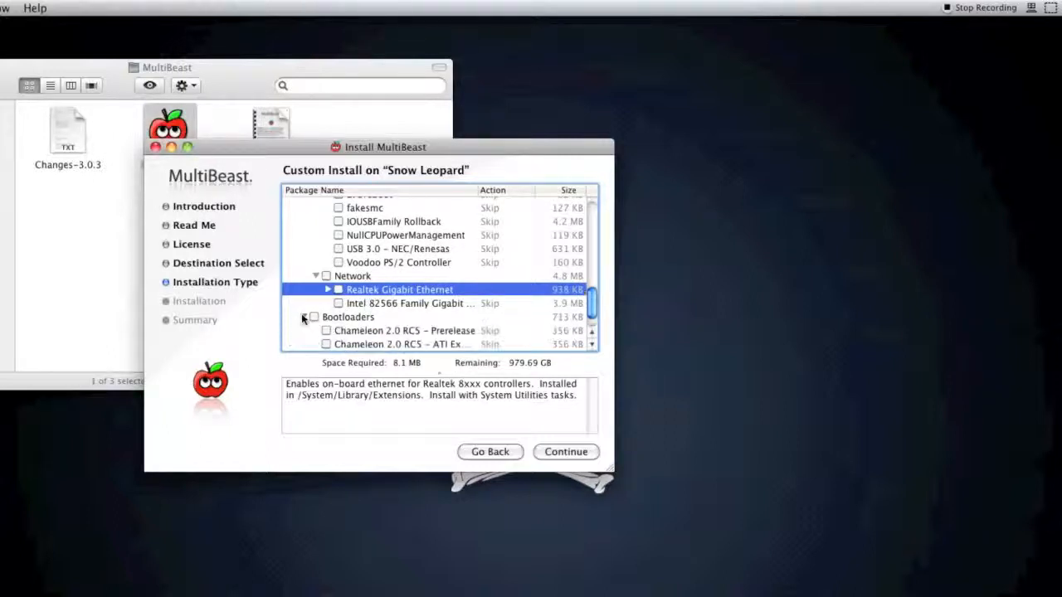
{"action": "scroll", "coordinate": [353, 315], "scroll_direction": "down", "scroll_amount": 2}
{"action": "left_click", "coordinate": [362, 307]}
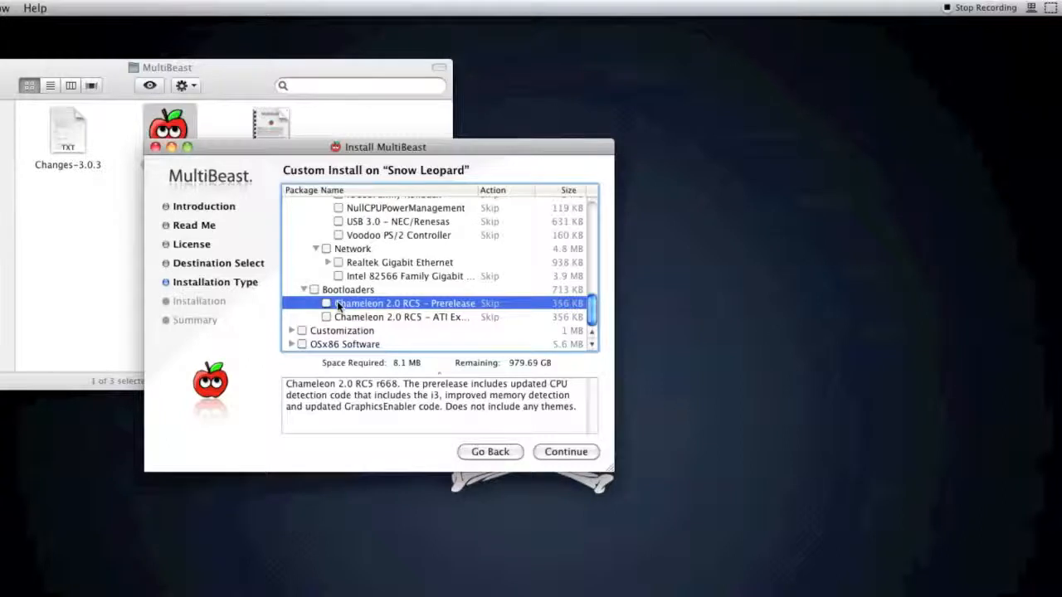
Step: Expand the Boot Options under Customization and try the 64-bit Apple Boot Screen option
{"action": "left_click", "coordinate": [290, 331]}
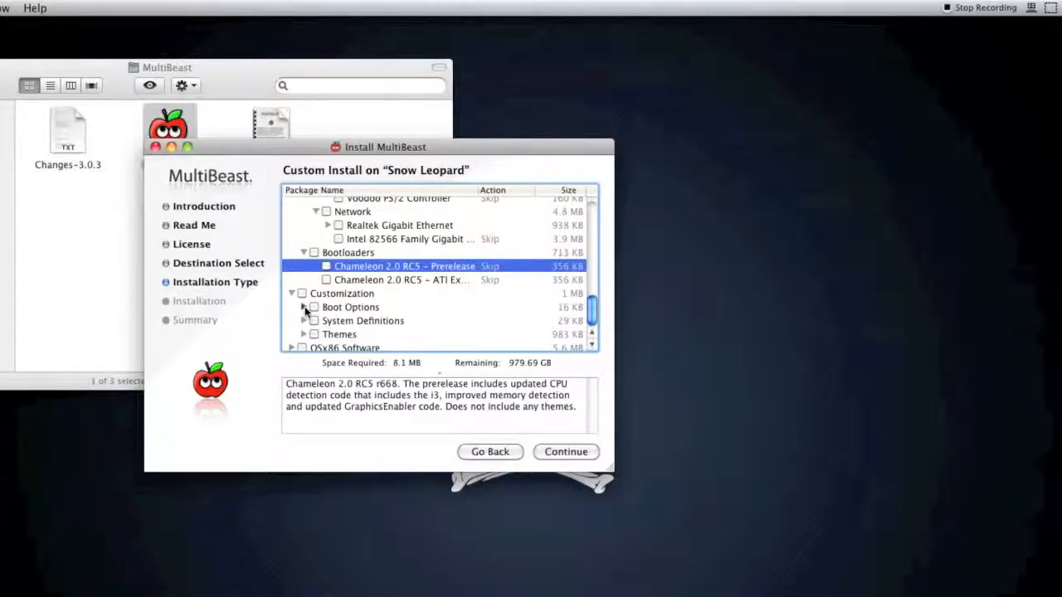
{"action": "left_click", "coordinate": [304, 308]}
{"action": "scroll", "coordinate": [344, 315], "scroll_direction": "down", "scroll_amount": 2}
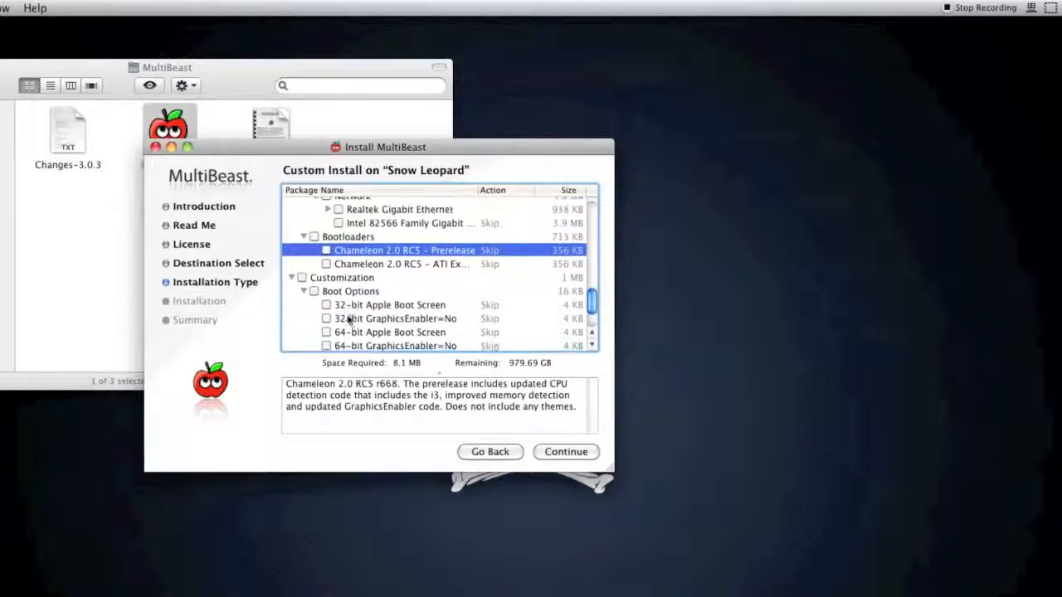
{"action": "scroll", "coordinate": [361, 323], "scroll_direction": "down", "scroll_amount": 2}
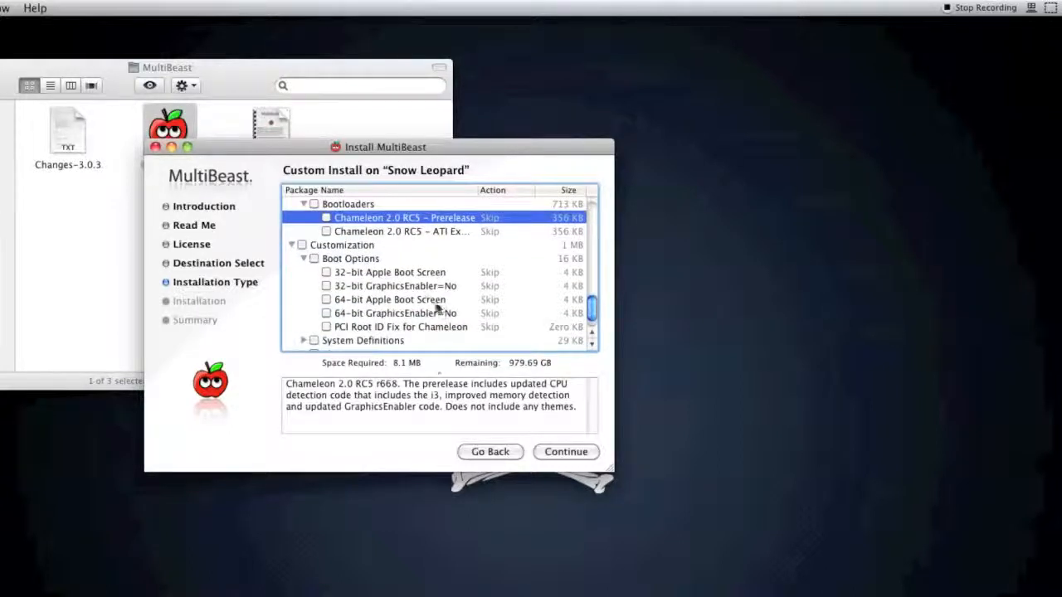
{"action": "scroll", "coordinate": [342, 307], "scroll_direction": "down", "scroll_amount": 1}
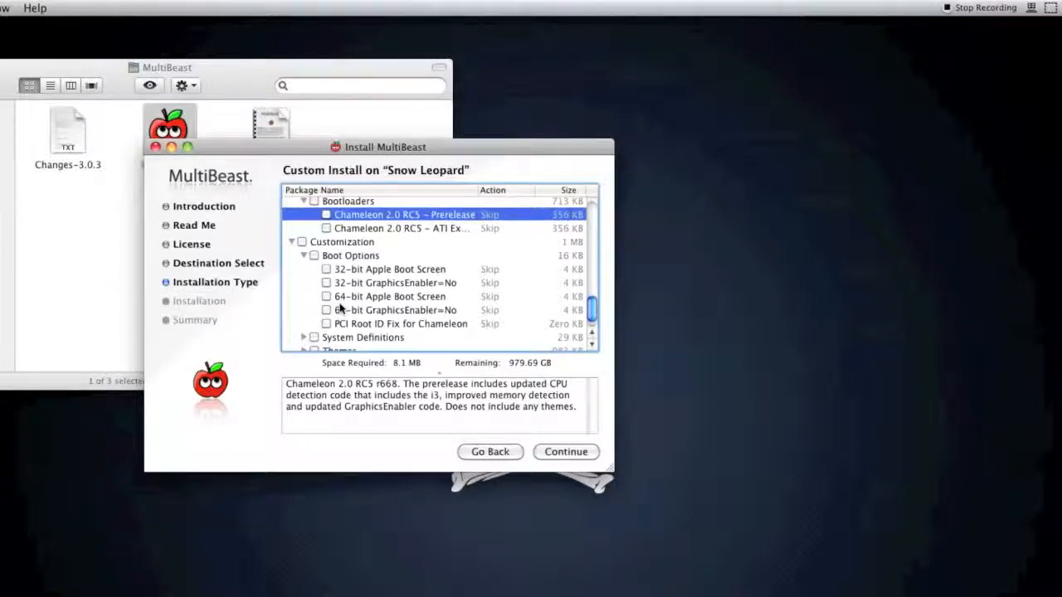
{"action": "left_click", "coordinate": [326, 297]}
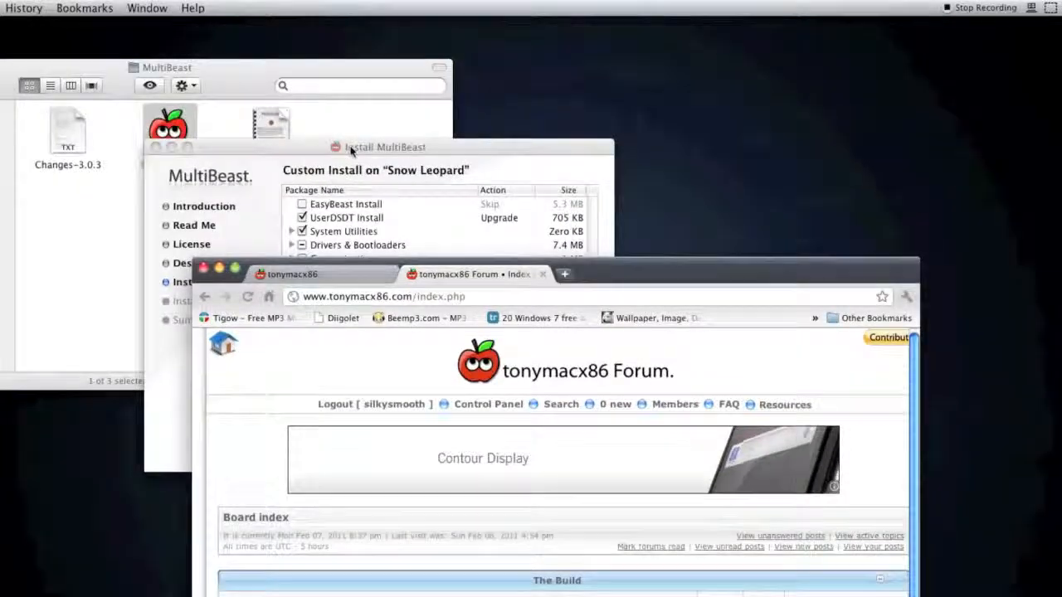
Step: Bring the MultiBeast installer window back in front of the forum page
{"action": "left_click", "coordinate": [339, 147]}
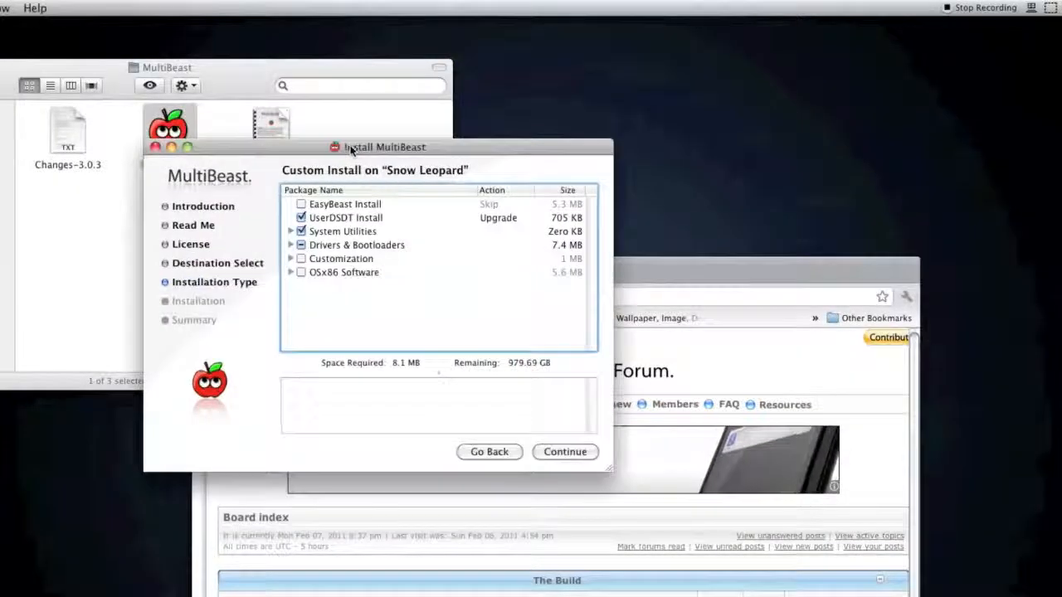